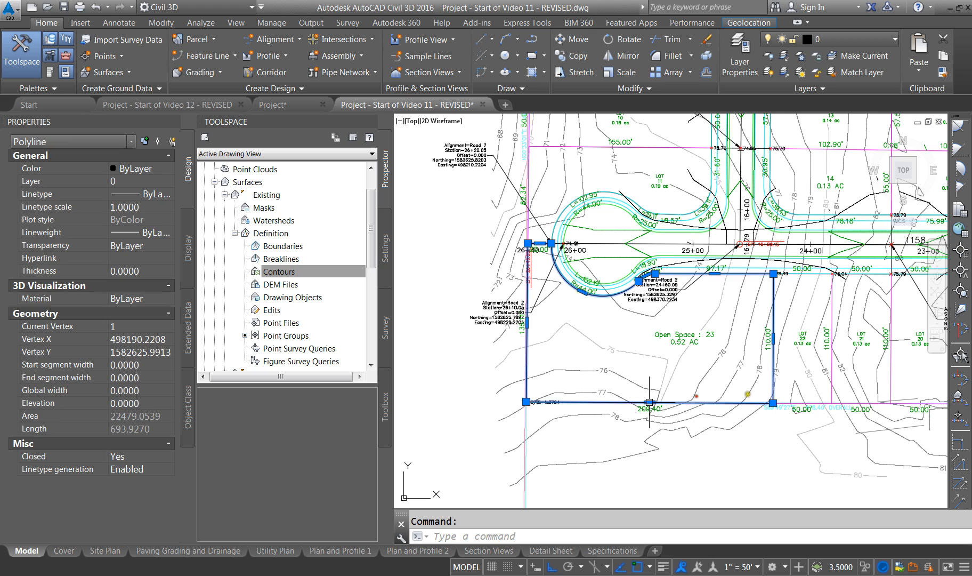
- Offset the closed boundary polyline of Open Space 23 inward by 10 feet
key(Escape)
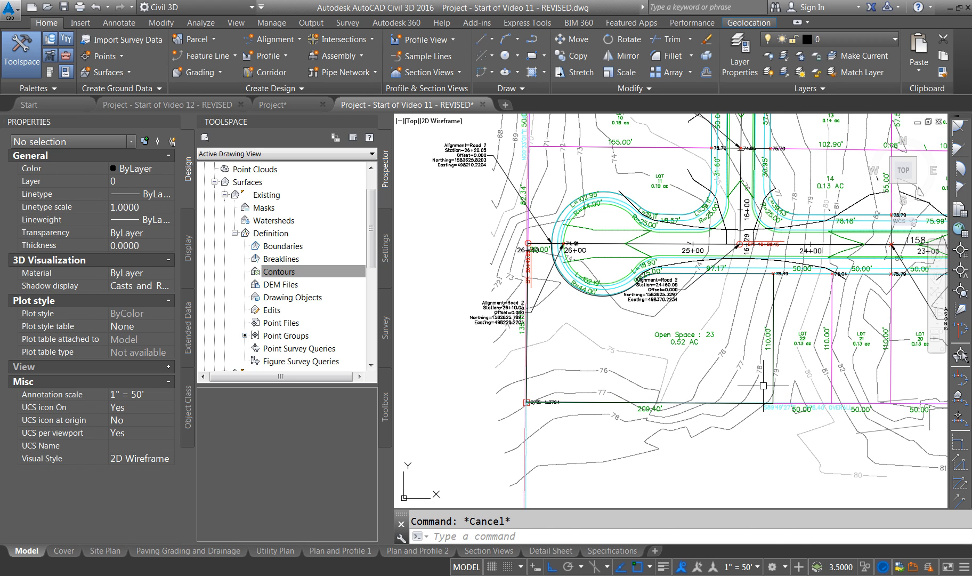
text(o)
key(Return)
text(1)
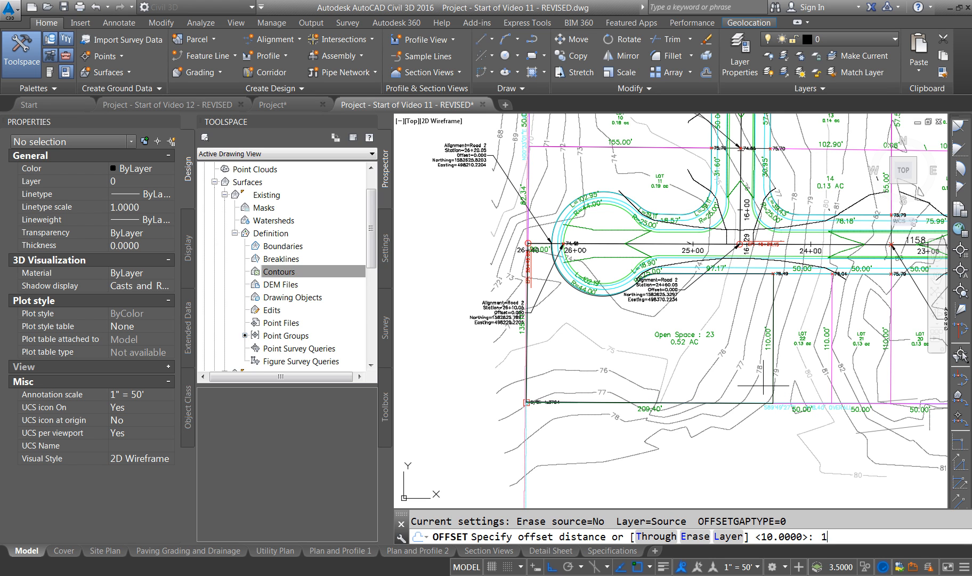
text(0)
key(Return)
click(729, 274)
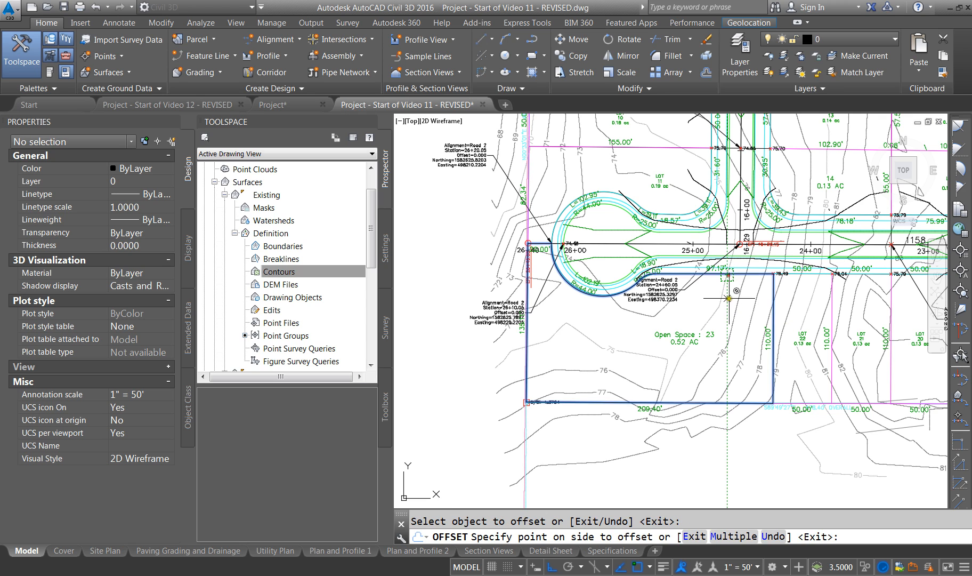
click(736, 292)
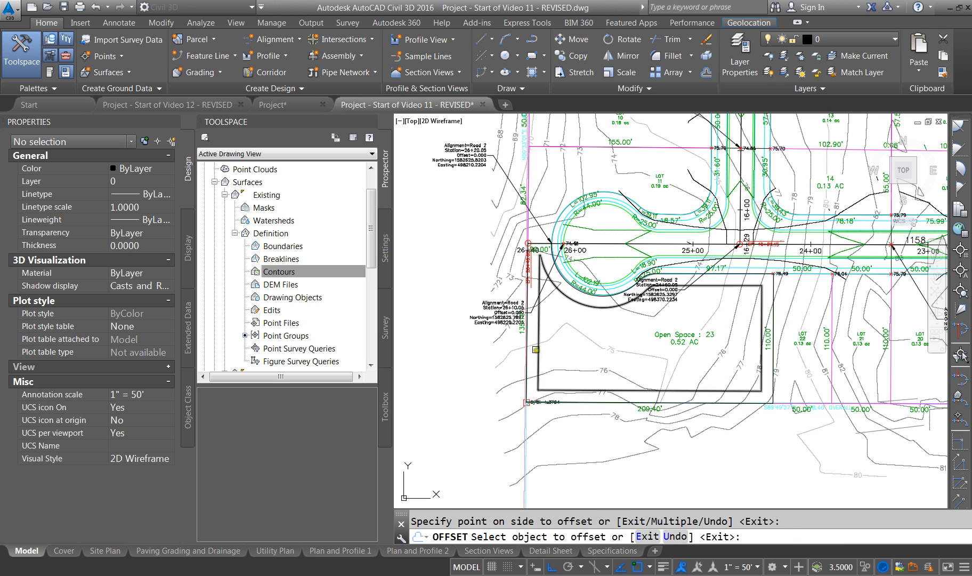
key(Escape)
- Select the new inset polyline in Open Space 23 for grip editing near its northwest corner
click(539, 349)
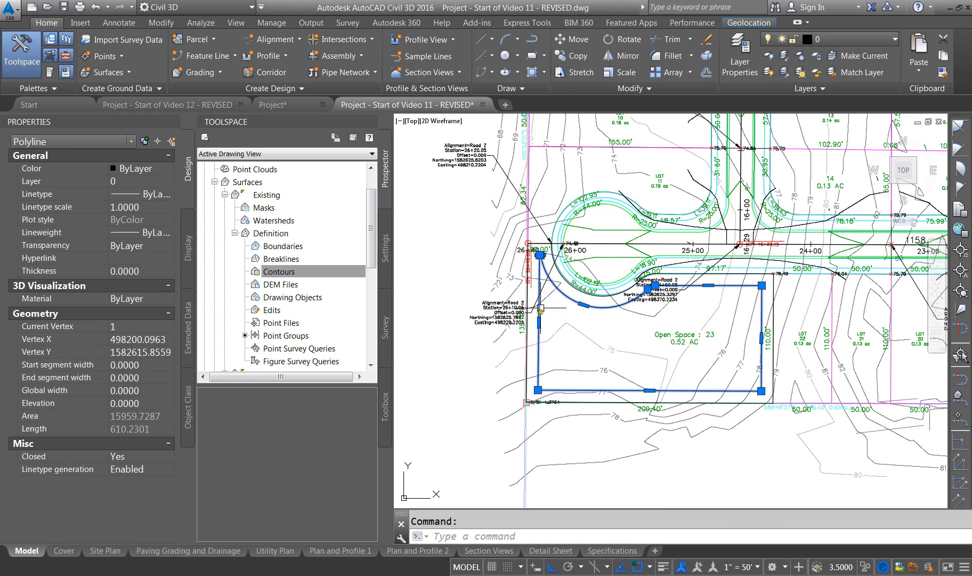
scroll(557, 252, up, 5)
scroll(556, 255, down, 8)
scroll(552, 267, up, 6)
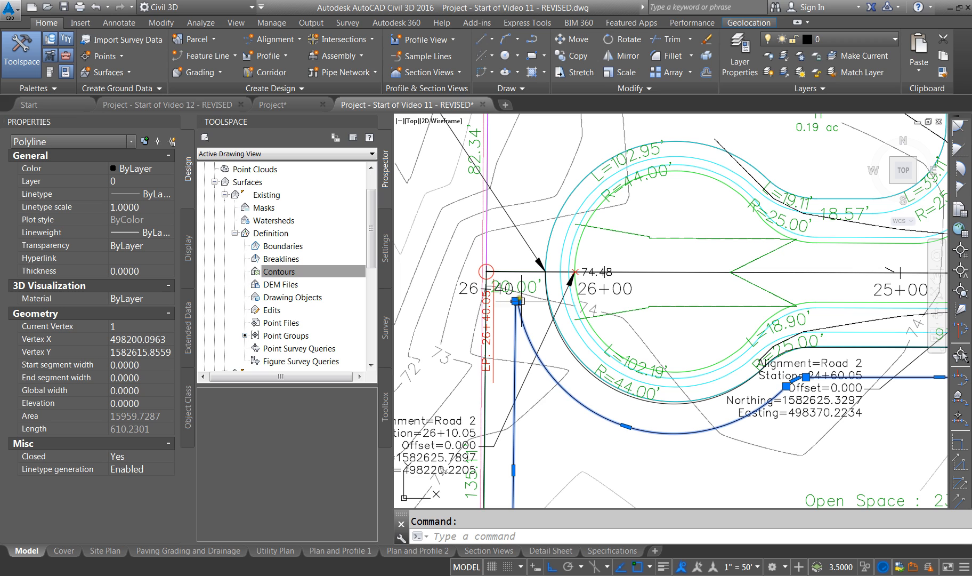
click(513, 470)
scroll(586, 465, down, 8)
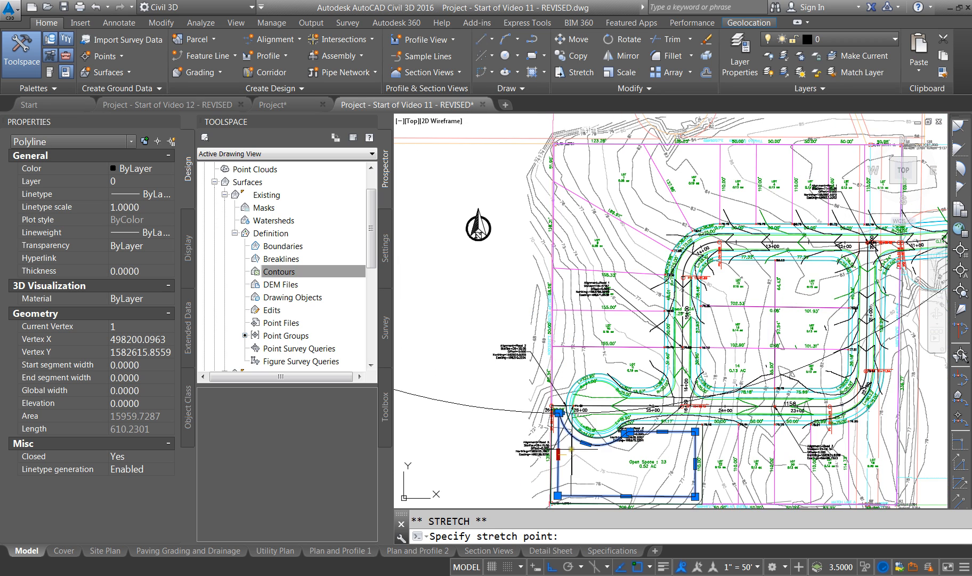
scroll(587, 464, up, 3)
key(Escape)
- Stretch the extra vertex at the inset polyline's northwest corner onto the adjacent vertex so both coincide
scroll(608, 444, up, 8)
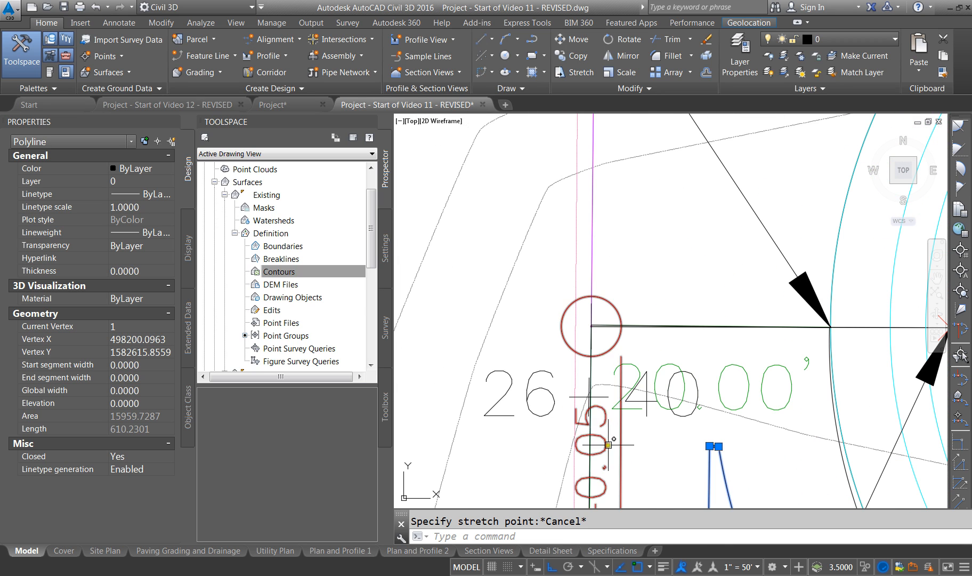
click(718, 446)
click(710, 445)
scroll(659, 351, down, 6)
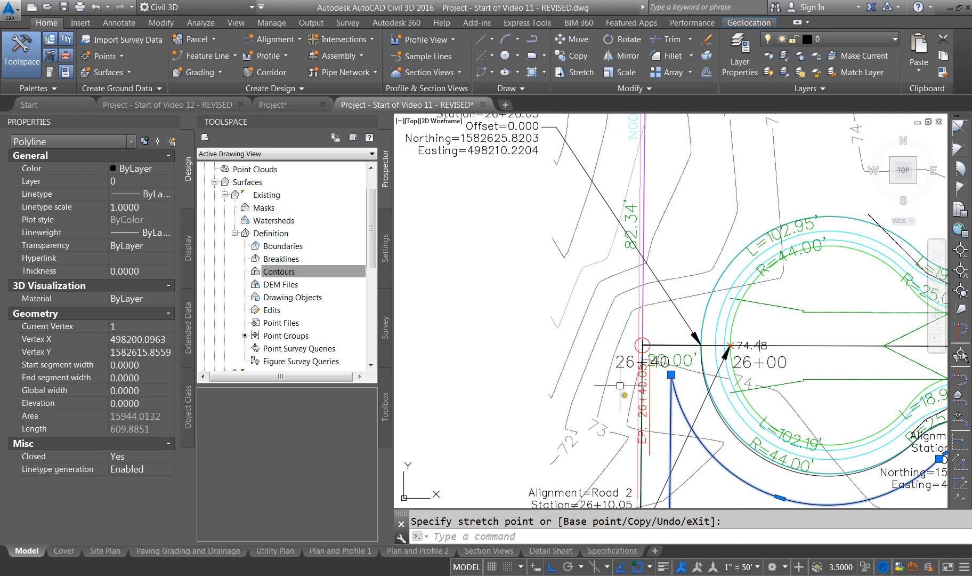
- Stretch the inset polyline's west edge 10 feet east
scroll(608, 368, down, 4)
click(629, 427)
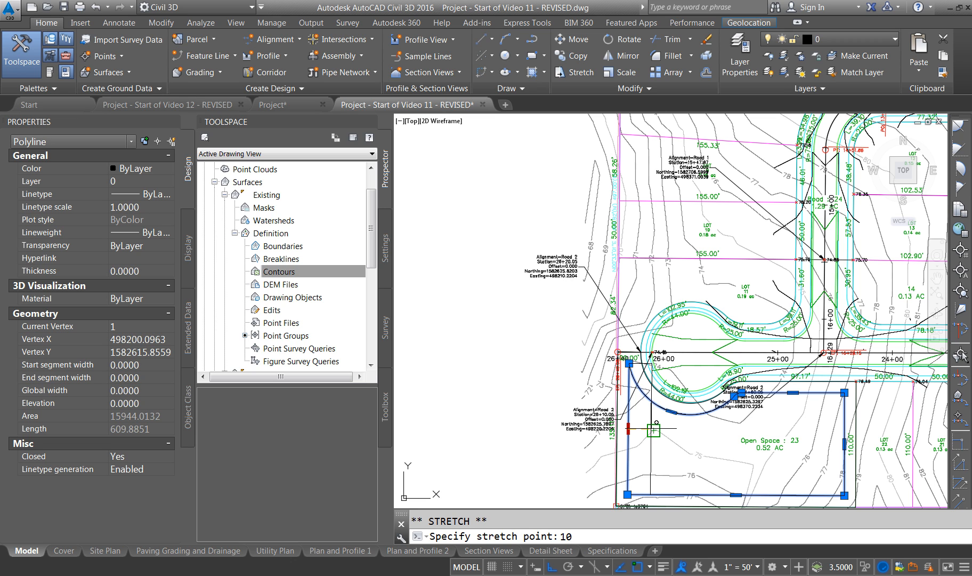
text(10)
key(Return)
- Stretch the arc's stray west end vertex onto the shifted west edge's upper corner and deselect the polyline
scroll(642, 365, up, 4)
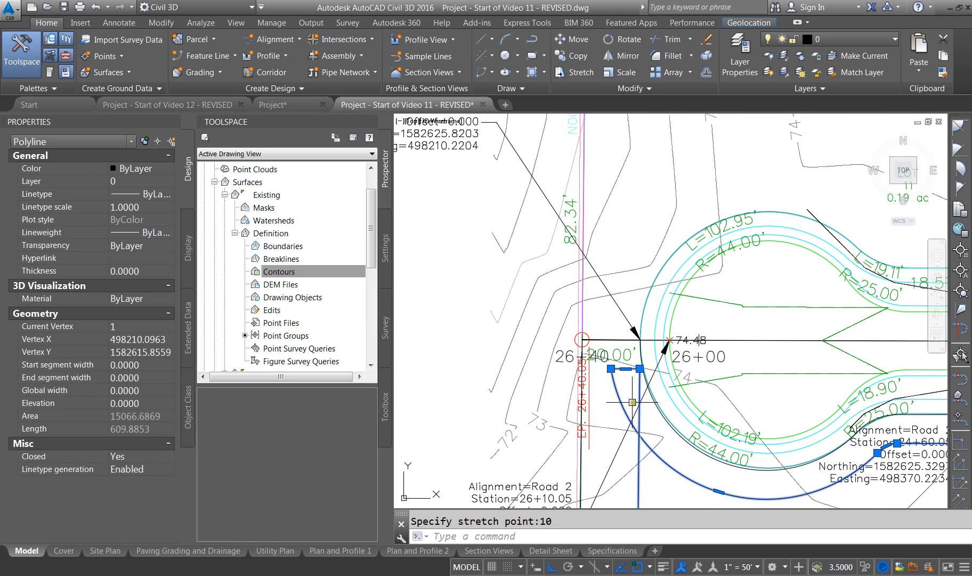
click(611, 368)
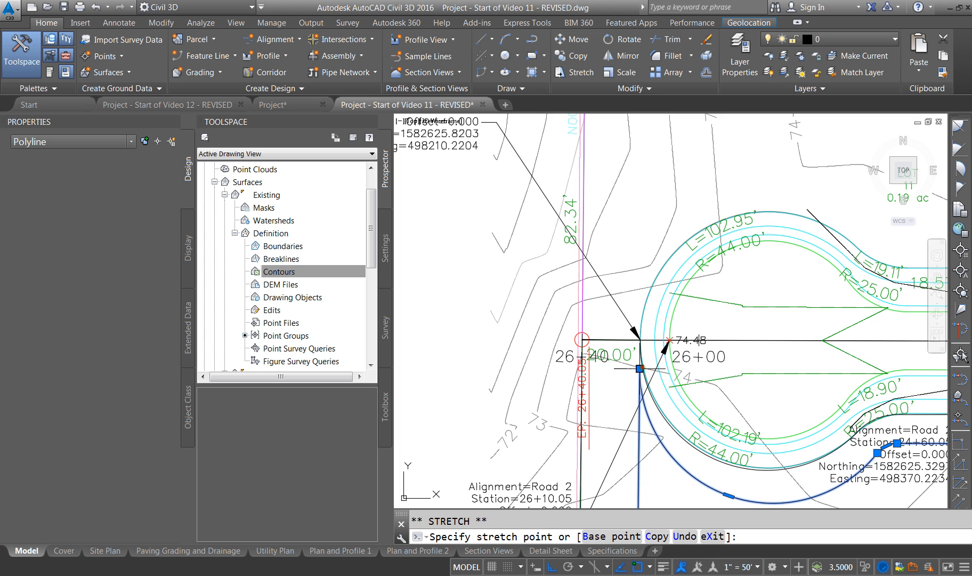
key(Escape)
key(Escape)
scroll(597, 307, down, 4)
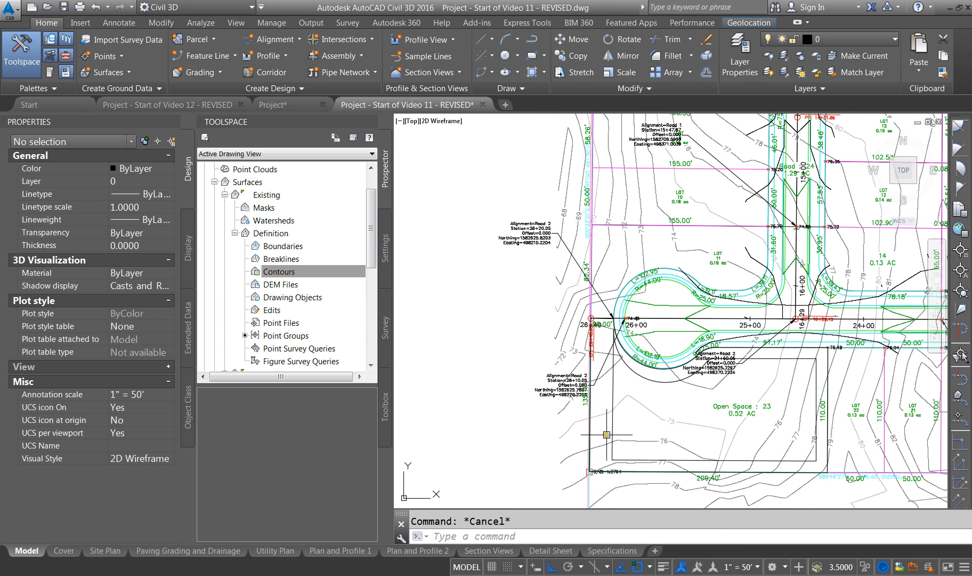
- Offset the adjusted inset polyline inward by 10 feet
text(o)
key(Return)
text(10)
key(Return)
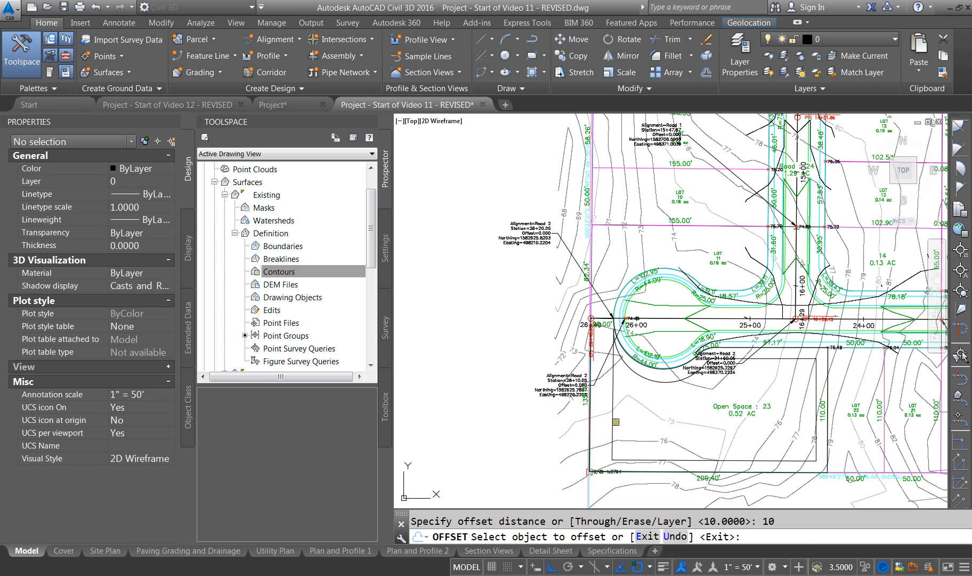
click(614, 418)
click(630, 422)
key(Escape)
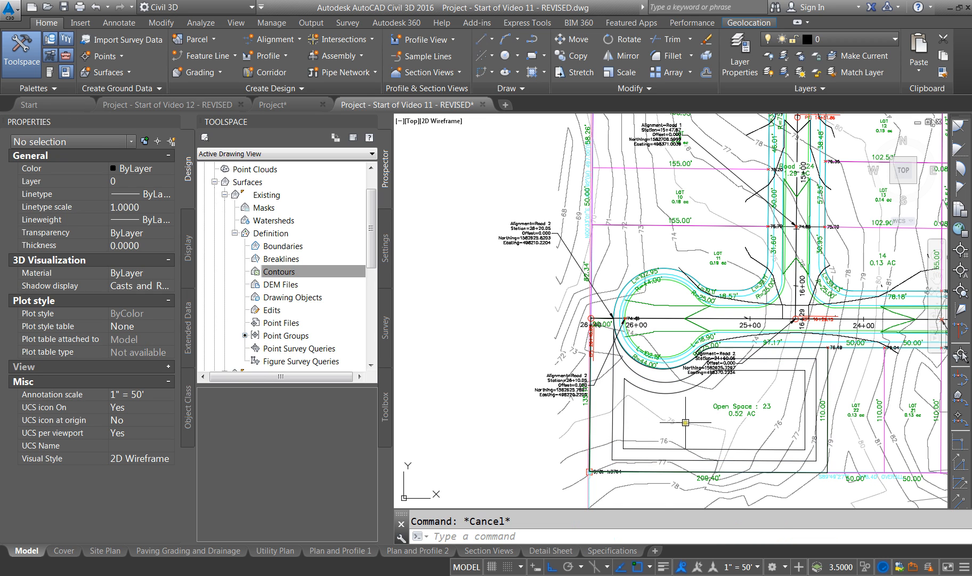
- Offset the innermost polyline inward four times in succession at 4-foot spacing
text(o)
key(Return)
text(4)
key(Return)
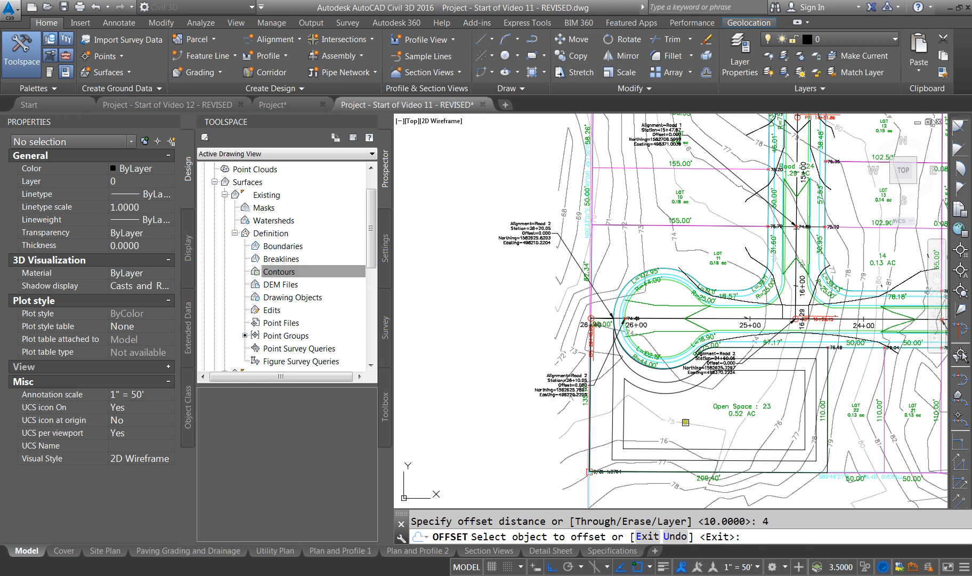
click(675, 379)
click(676, 401)
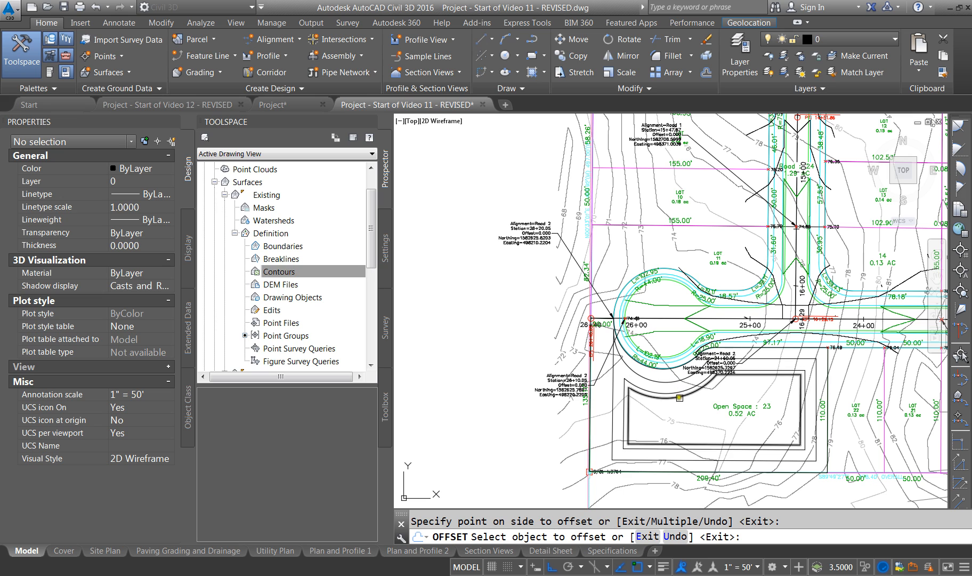
click(674, 391)
click(683, 403)
click(682, 403)
click(683, 405)
click(682, 404)
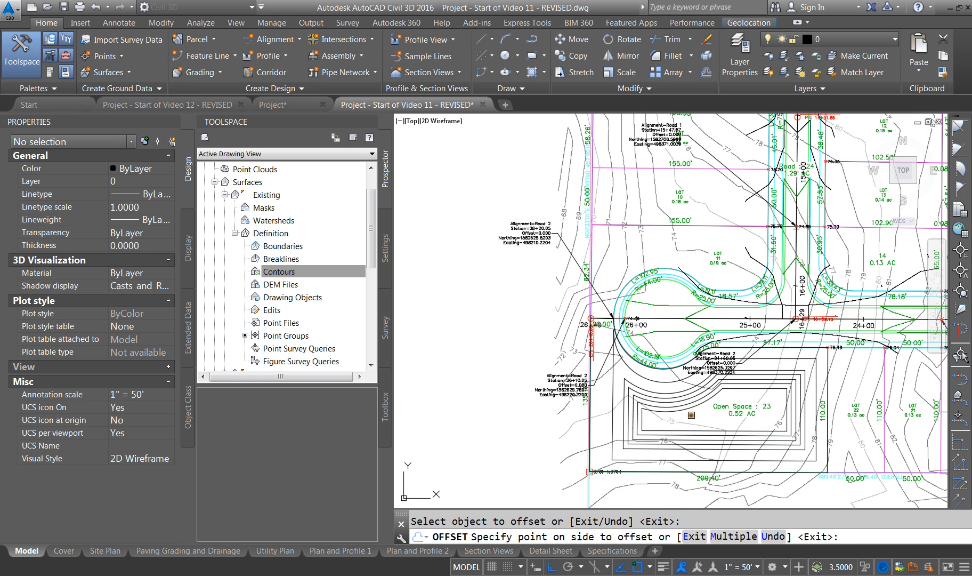
click(683, 405)
key(Escape)
- Erase all the intermediate inset polylines, keeping only the innermost outline and the original open space boundary
click(683, 406)
click(679, 402)
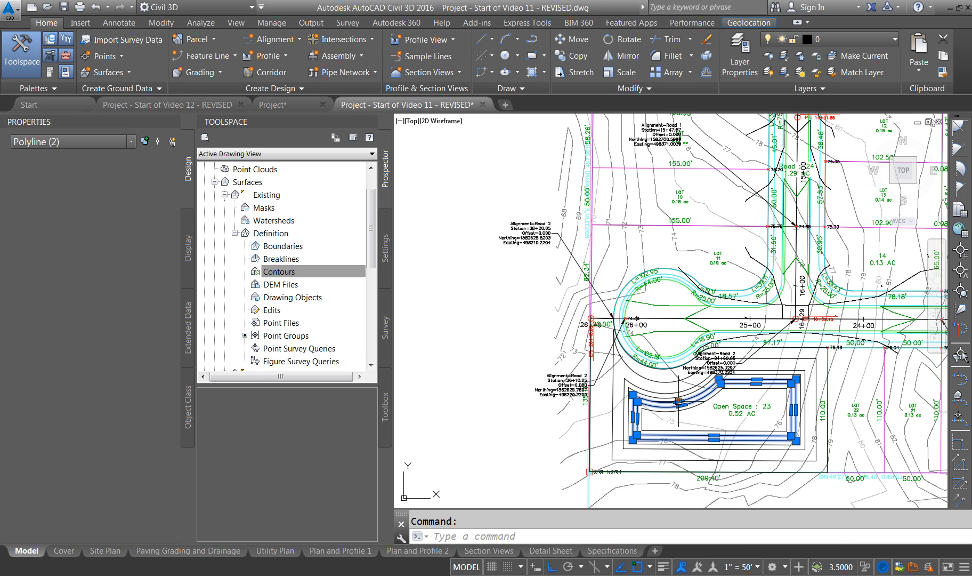
click(675, 397)
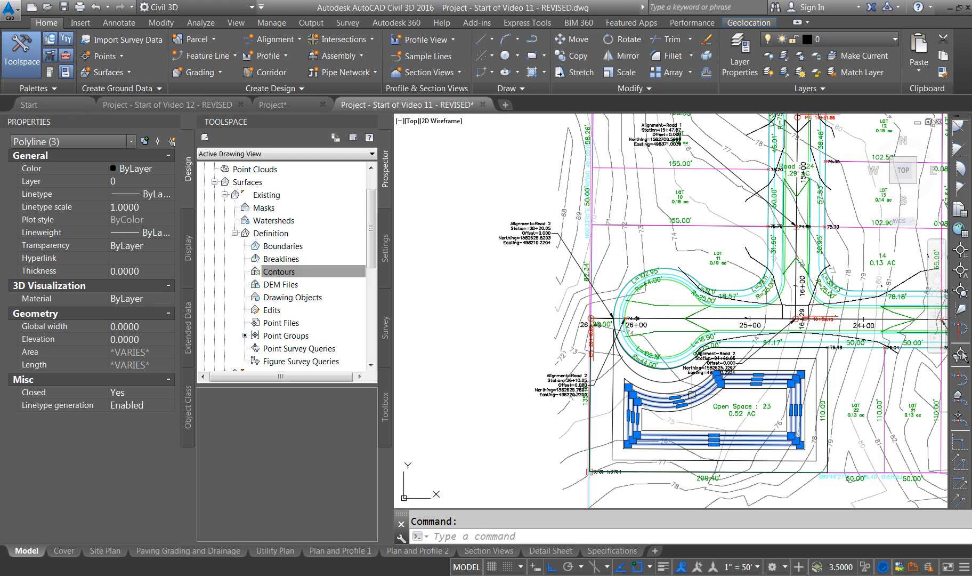
key(Delete)
click(690, 393)
key(Delete)
click(659, 378)
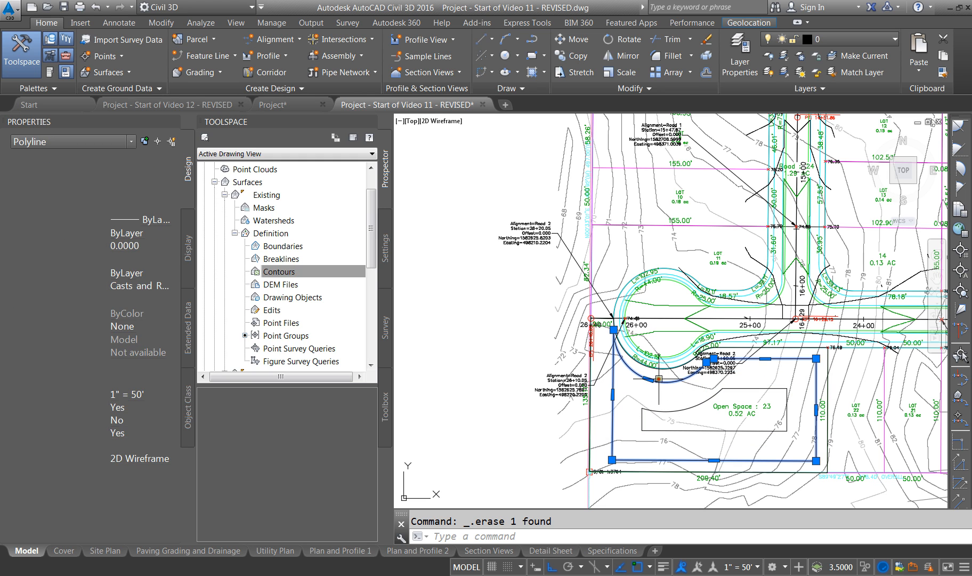
key(Delete)
- Fillet the northwest corner of the remaining inner outline, between its west edge and the arc, with a 10-foot radius
click(789, 421)
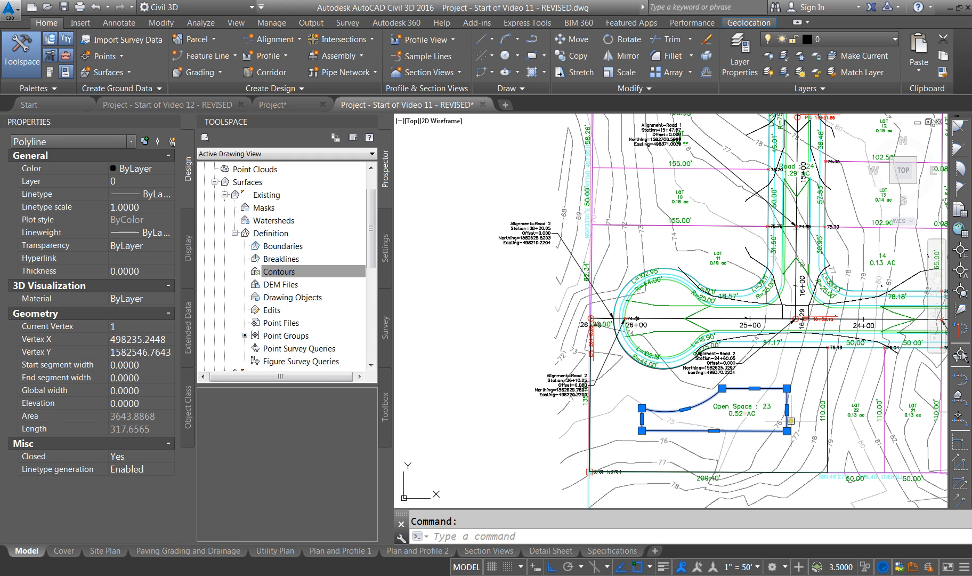
scroll(696, 421, up, 5)
key(Escape)
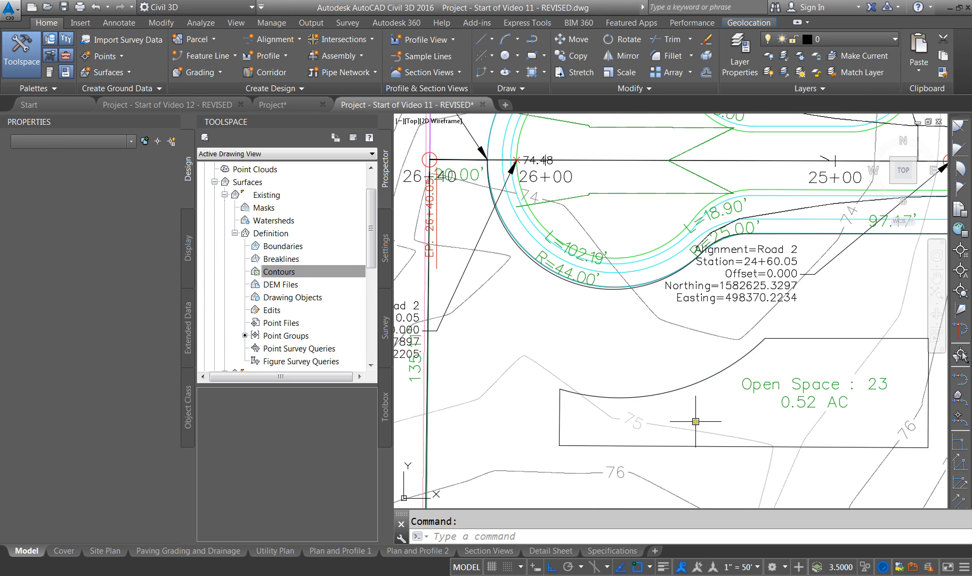
key(Escape)
text(f)
key(Return)
text(r)
key(Return)
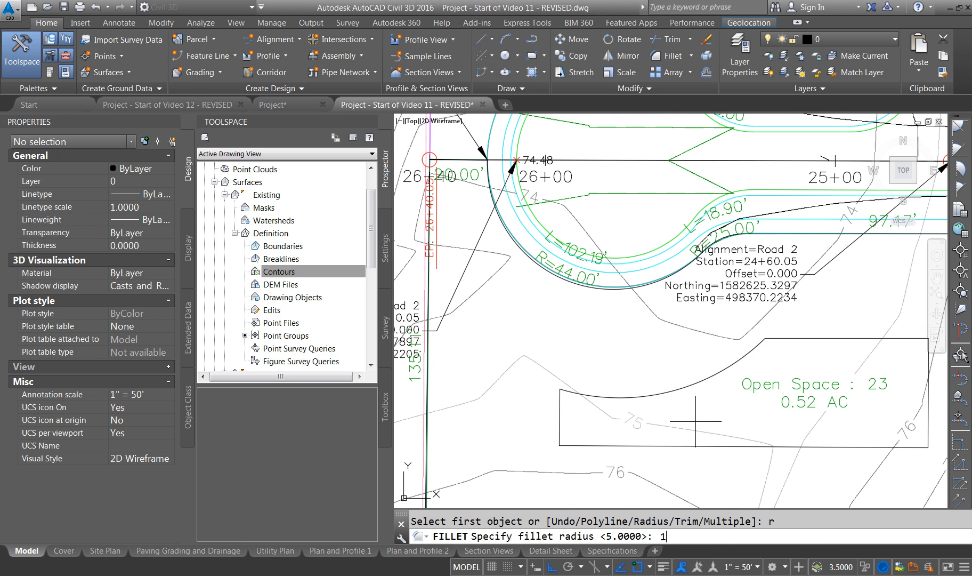
text(10)
key(Return)
click(560, 418)
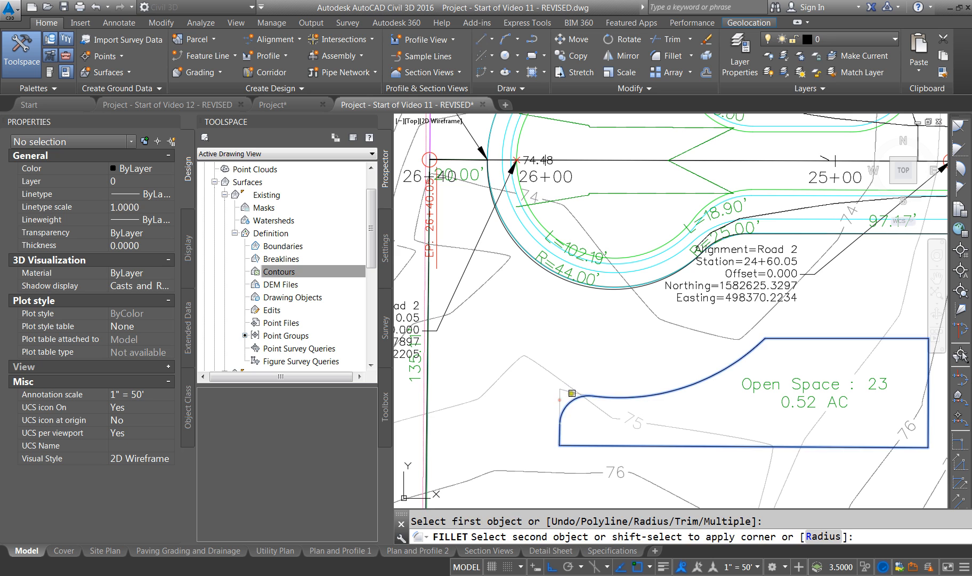
click(619, 391)
- Fillet the junction of the arc and straight north edge, and the northeast corner, with the 10-foot radius
key(Return)
click(619, 395)
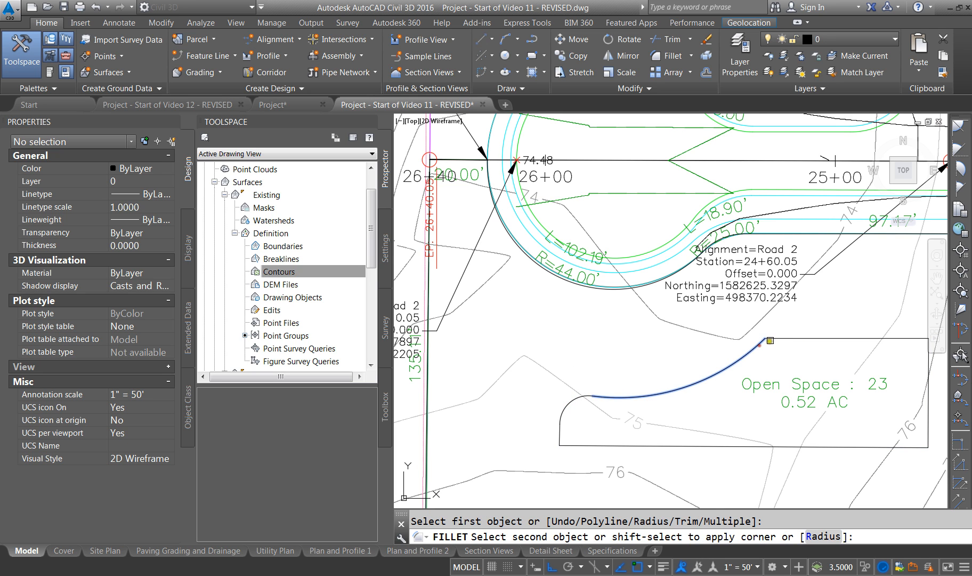
scroll(593, 339, down, 4)
right_click(771, 331)
click(794, 338)
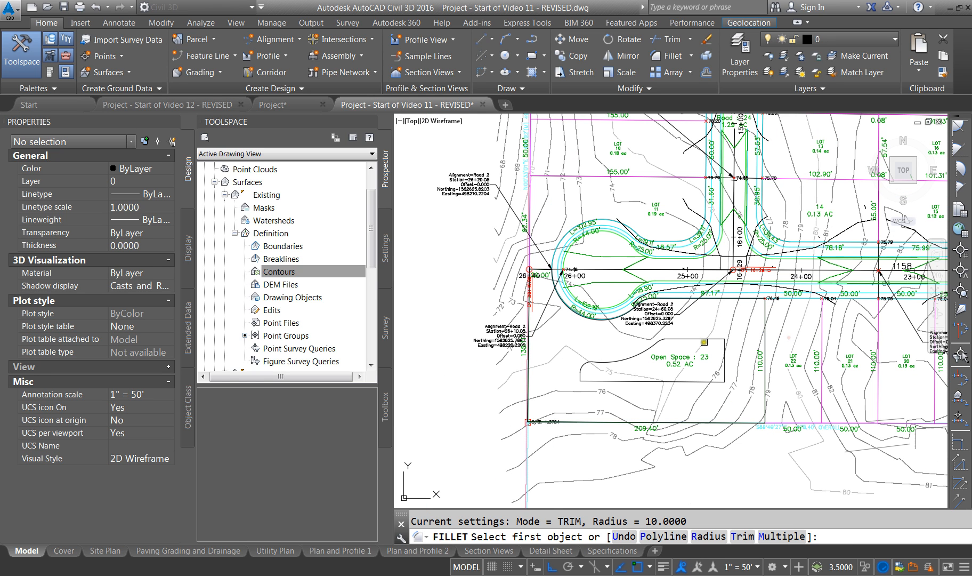
click(715, 340)
click(725, 348)
- Fillet the inner outline's southeast corner between its east and south edges with the 10-foot radius
right_click(725, 349)
click(743, 355)
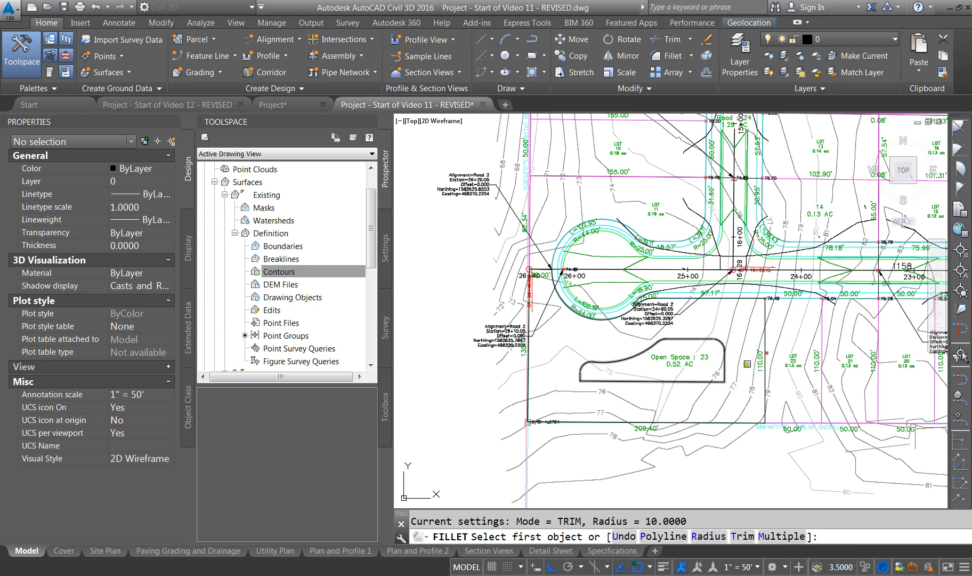
scroll(739, 371, up, 4)
click(701, 373)
click(683, 398)
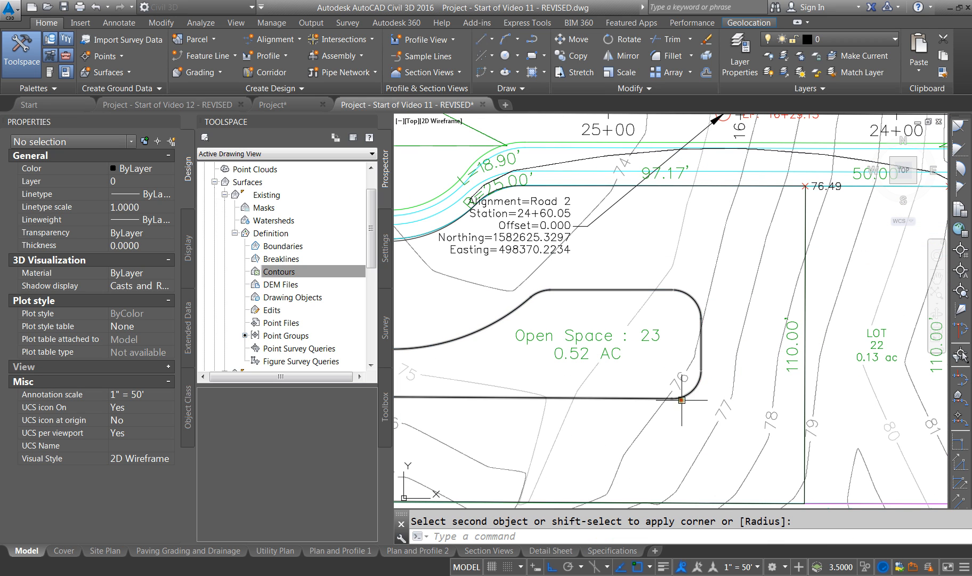
- Try to fillet the inner outline's southwest corner with the 10-foot radius
scroll(762, 380, down, 4)
right_click(717, 366)
click(741, 372)
scroll(673, 388, up, 5)
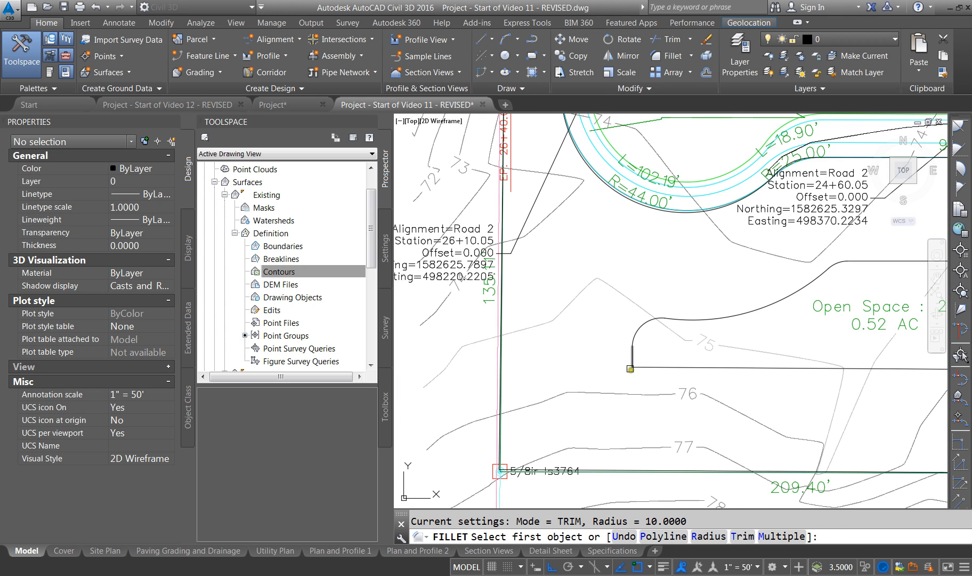
click(644, 365)
click(632, 354)
key(Escape)
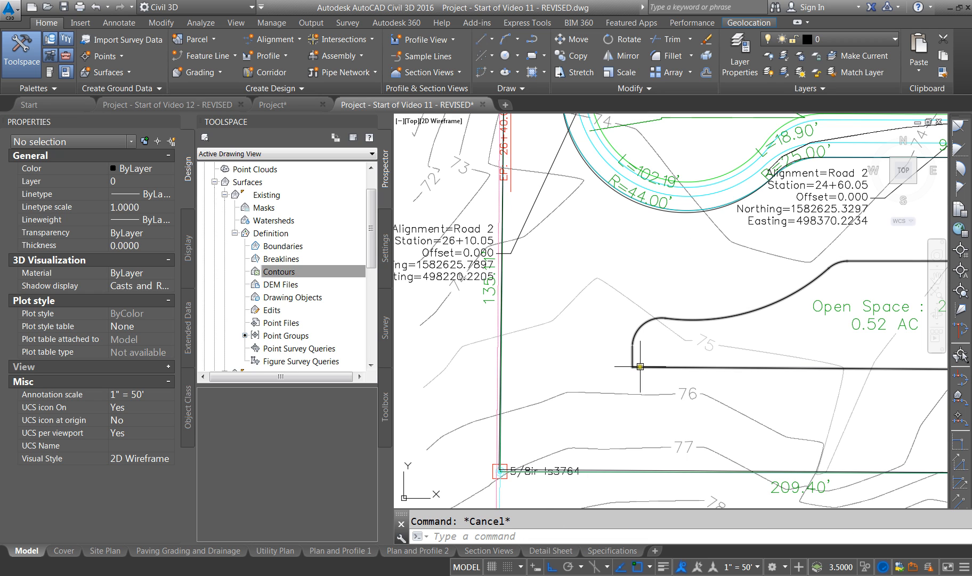
click(641, 366)
key(Escape)
- Fillet the inner outline's southwest corner between its south and west edges with a 5-foot radius
text(f)
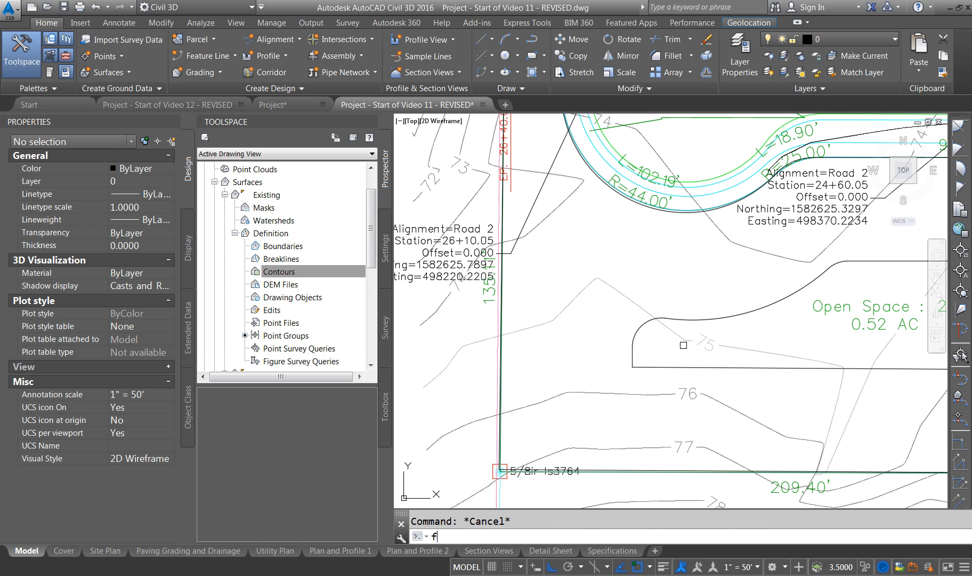
key(Return)
text(r)
key(Return)
text(5)
key(Return)
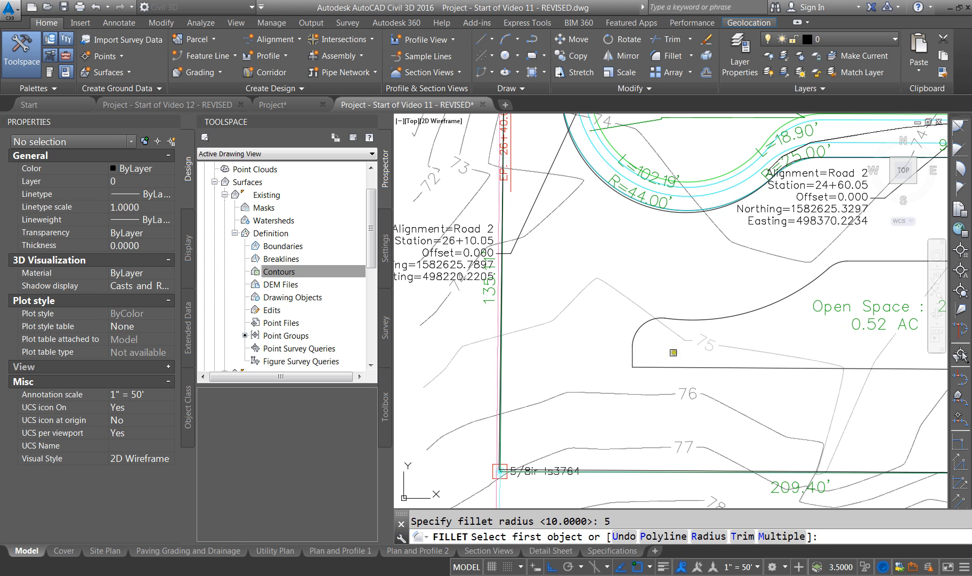
click(674, 367)
scroll(400, 369, down, 2)
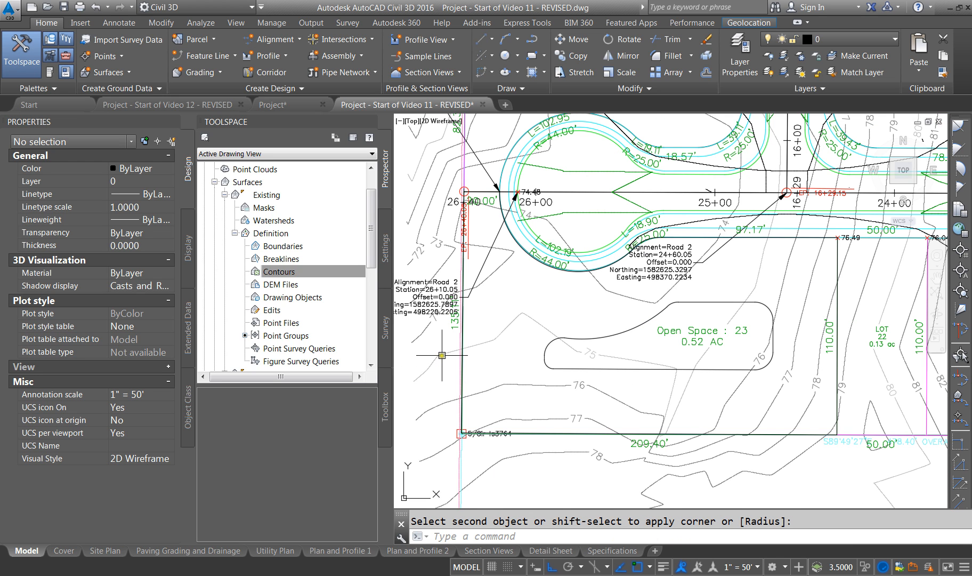
scroll(550, 341, up, 2)
key(Escape)
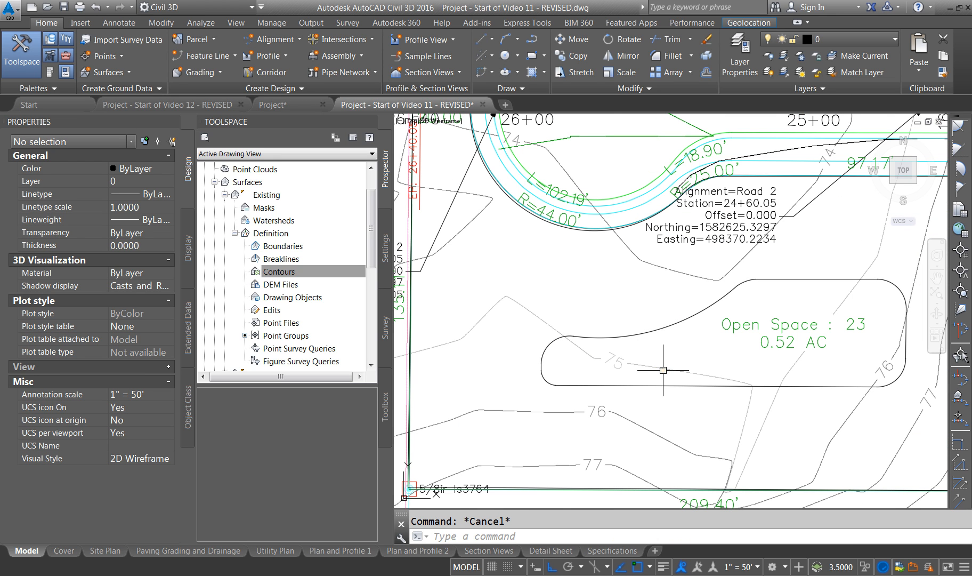
- Set the elevation of the inner outline polyline in Open Space 23 to 72
click(642, 330)
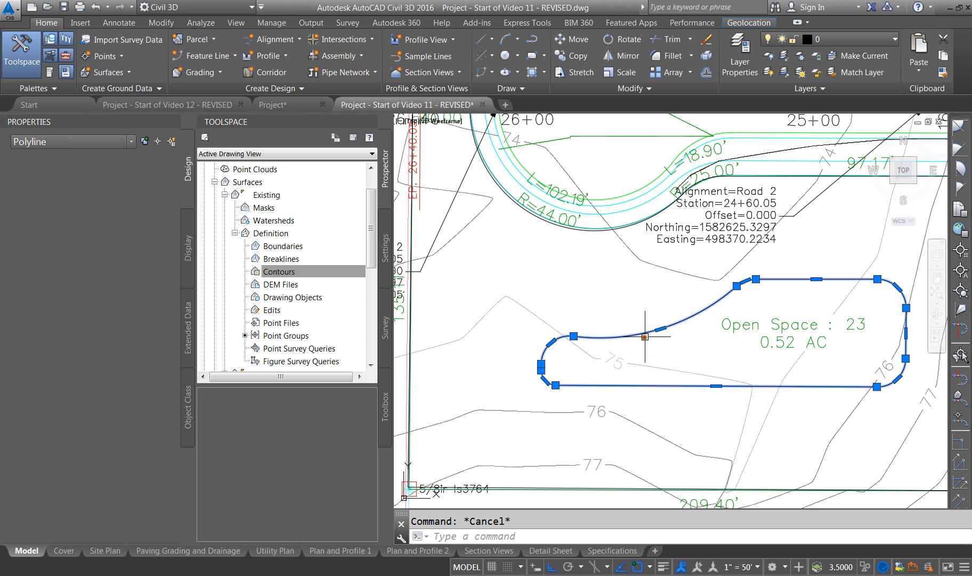
click(146, 404)
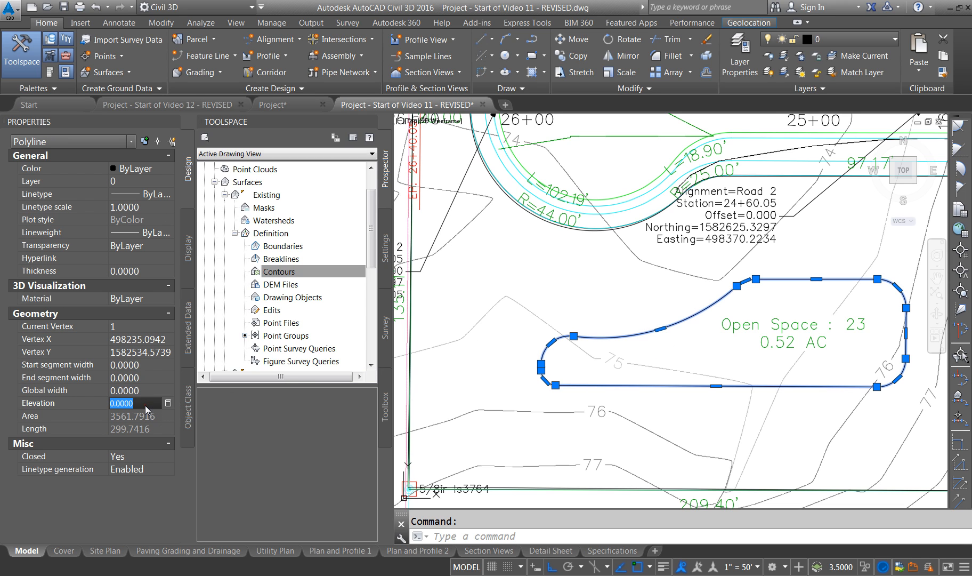
text(72)
key(Return)
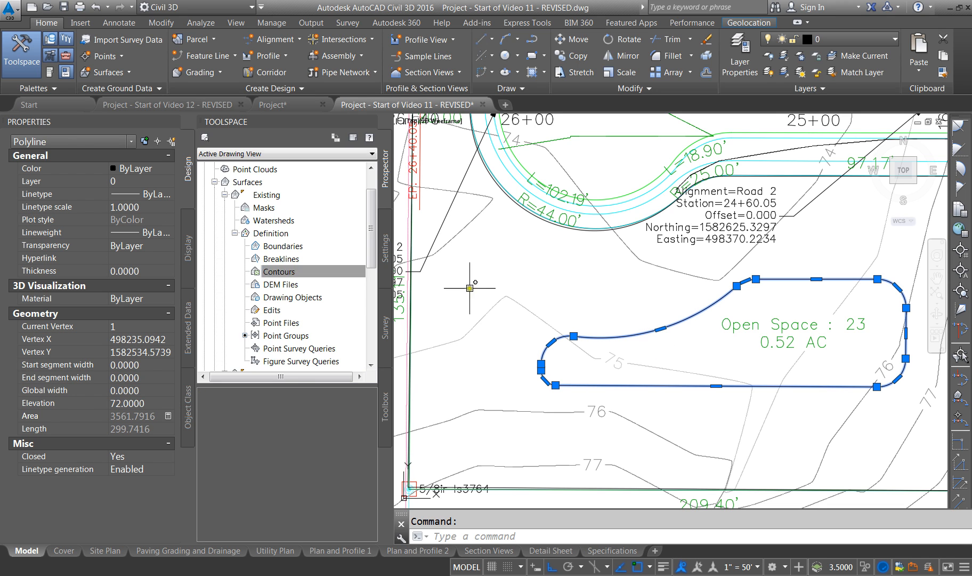
key(Escape)
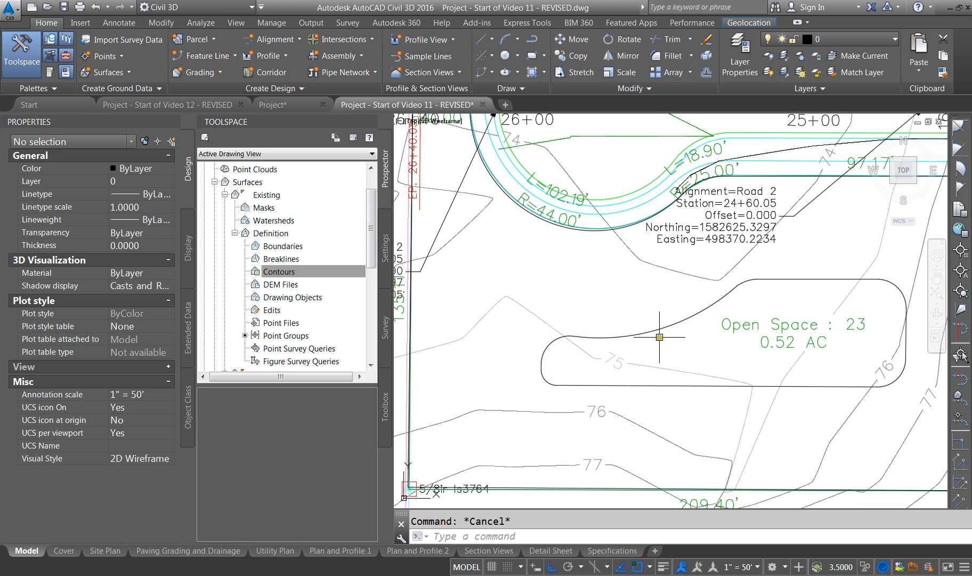
- Copy the inner outline from Open Space 23 to the empty area west of the site
scroll(648, 342, down, 8)
scroll(661, 340, up, 8)
click(661, 340)
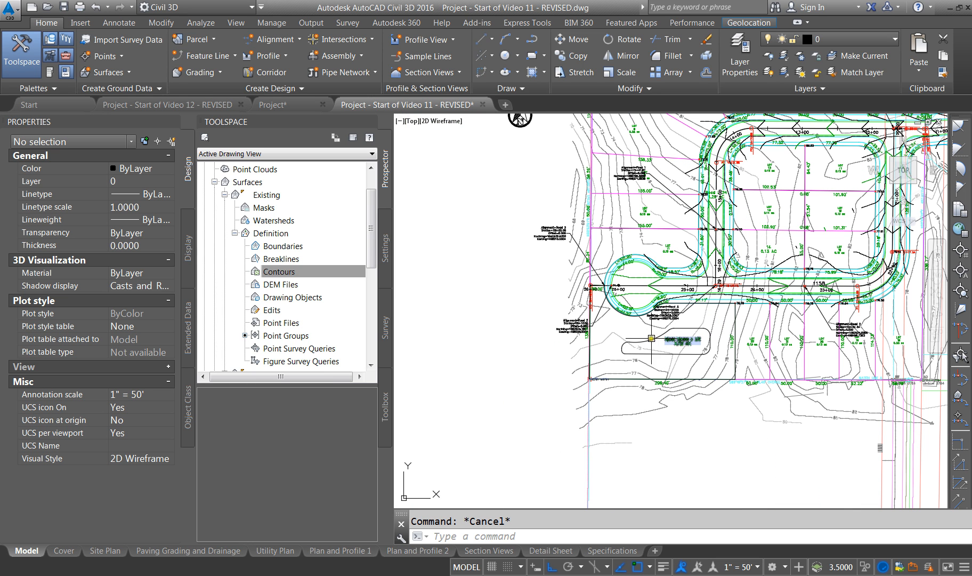
text(co)
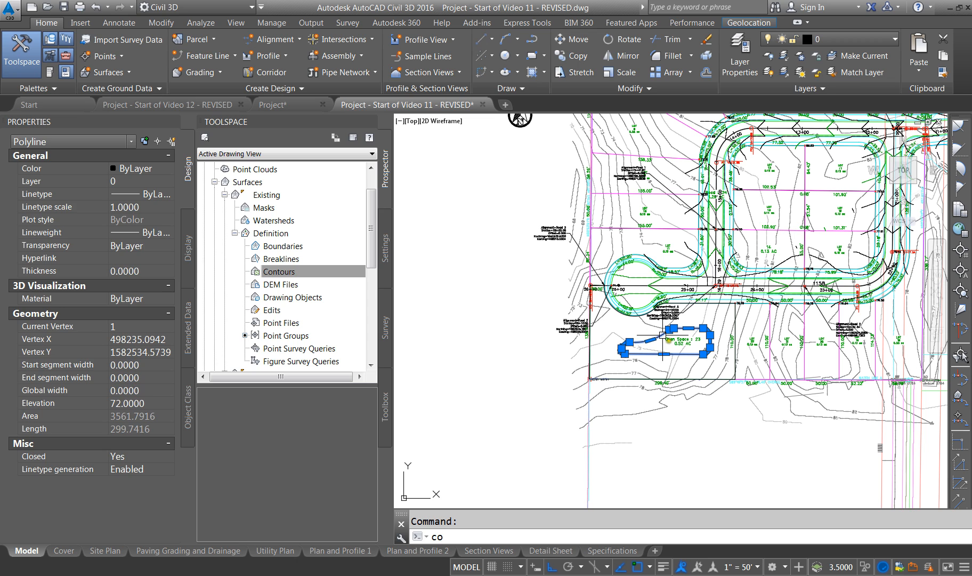
key(Return)
click(663, 335)
click(461, 334)
key(Escape)
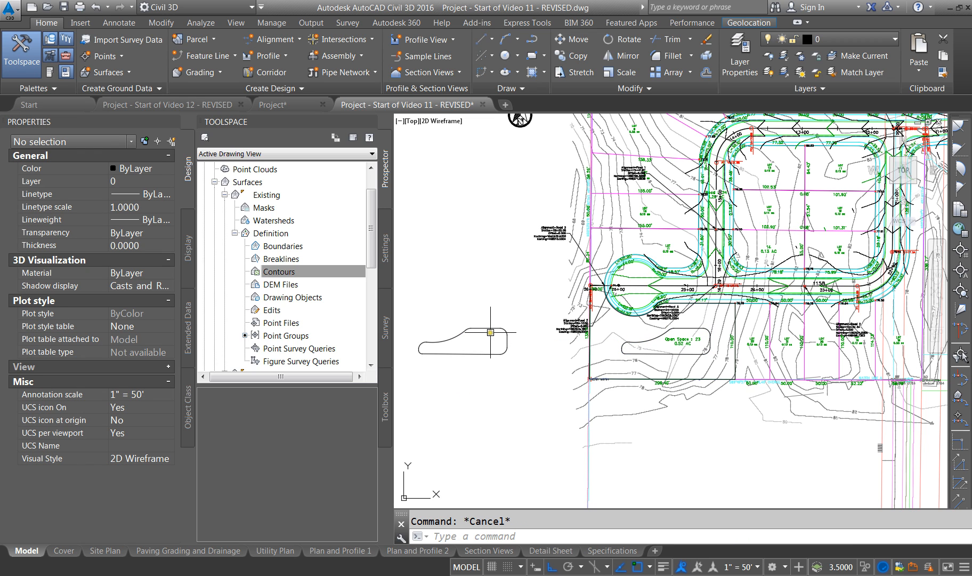
- Offset the copied outline outward four times in succession at the 4-foot distance, each from the previous ring
text(o)
key(Return)
key(Return)
click(472, 328)
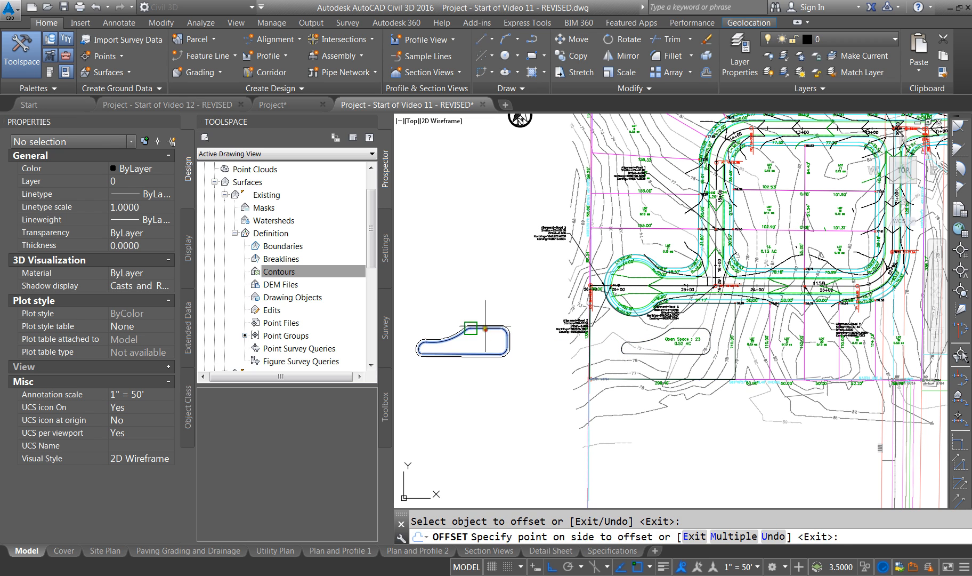
click(485, 326)
scroll(463, 328, up, 7)
click(476, 342)
click(484, 296)
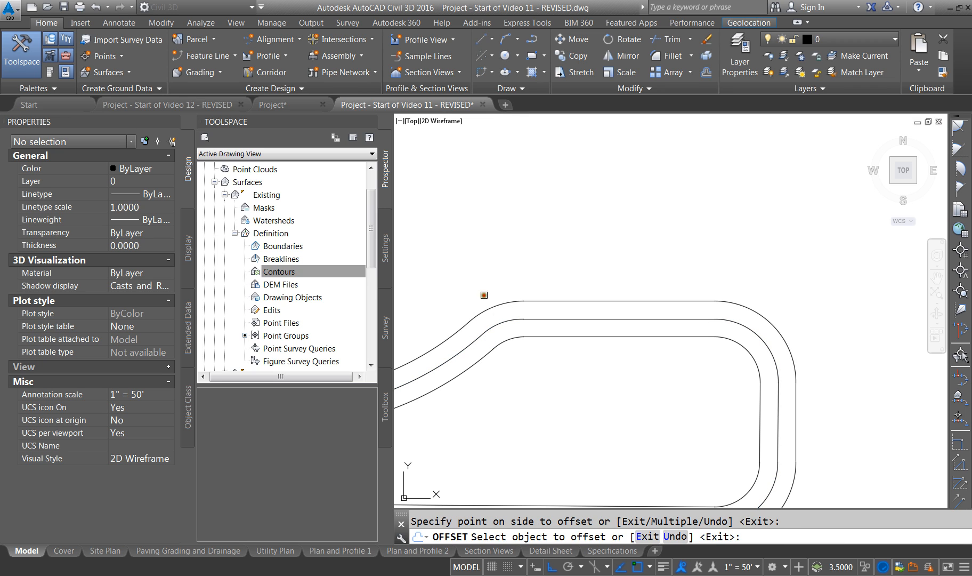
click(494, 310)
click(493, 283)
click(494, 291)
click(490, 257)
key(Escape)
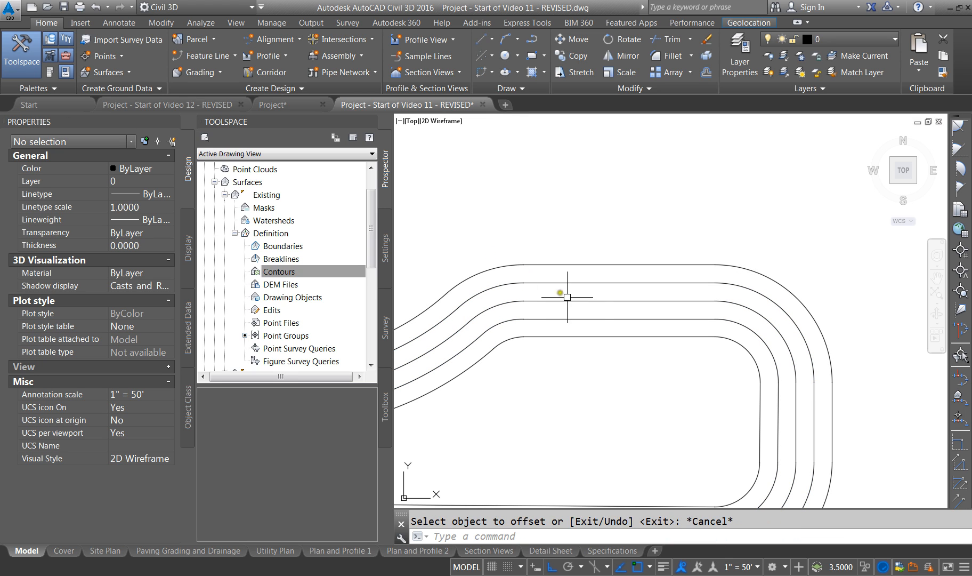
- Offset the outermost ring of the copied outline outward by 10 feet
scroll(610, 334, down, 2)
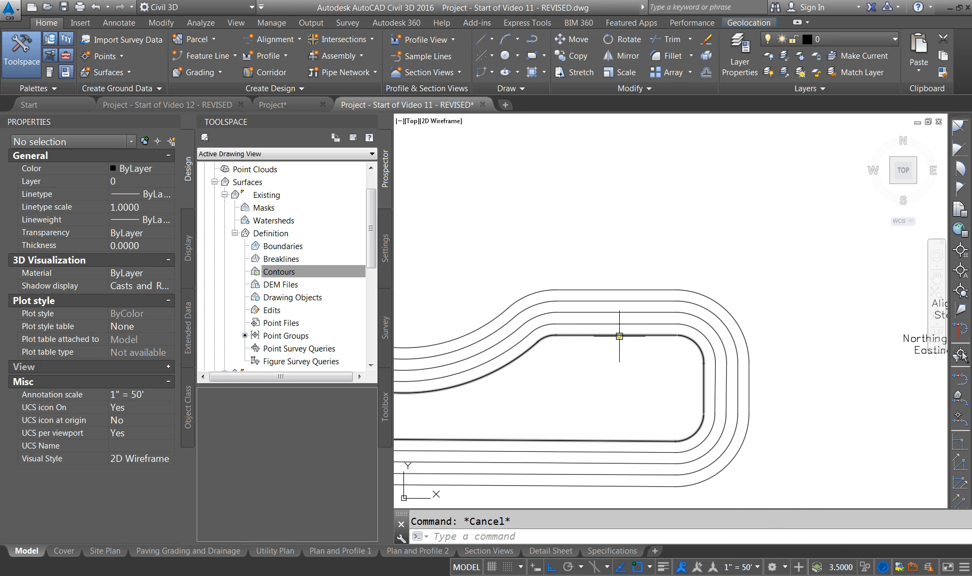
text(o)
key(Return)
text(10)
key(Return)
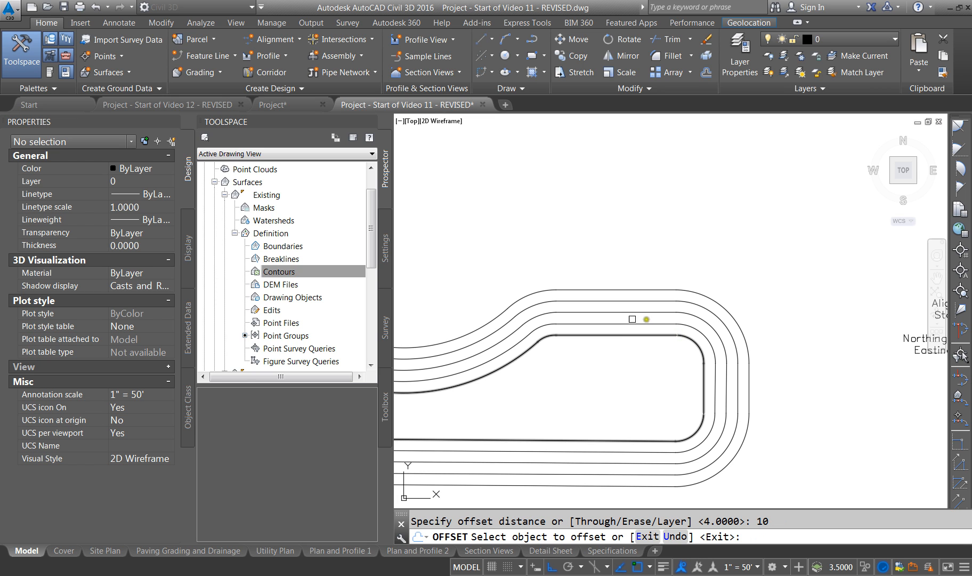
click(617, 291)
click(658, 229)
key(Escape)
- Set the elevation of the first ring outside the copied outline to 73
click(623, 323)
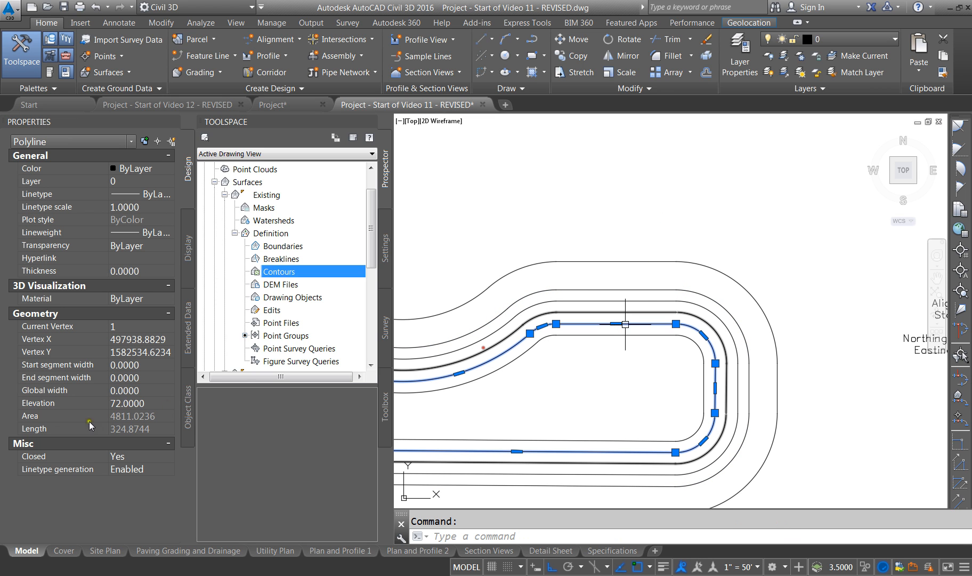
click(117, 403)
text(73)
key(Return)
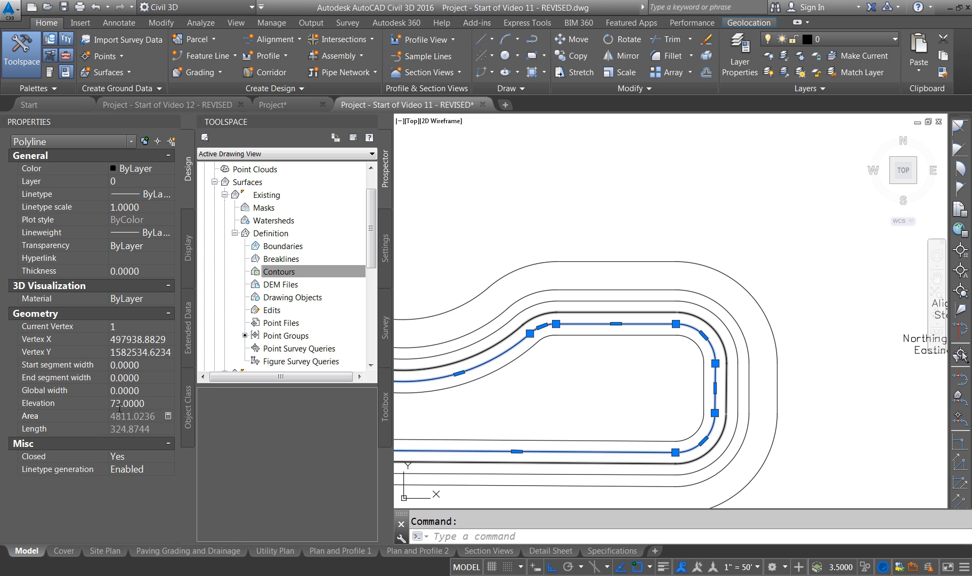
key(Escape)
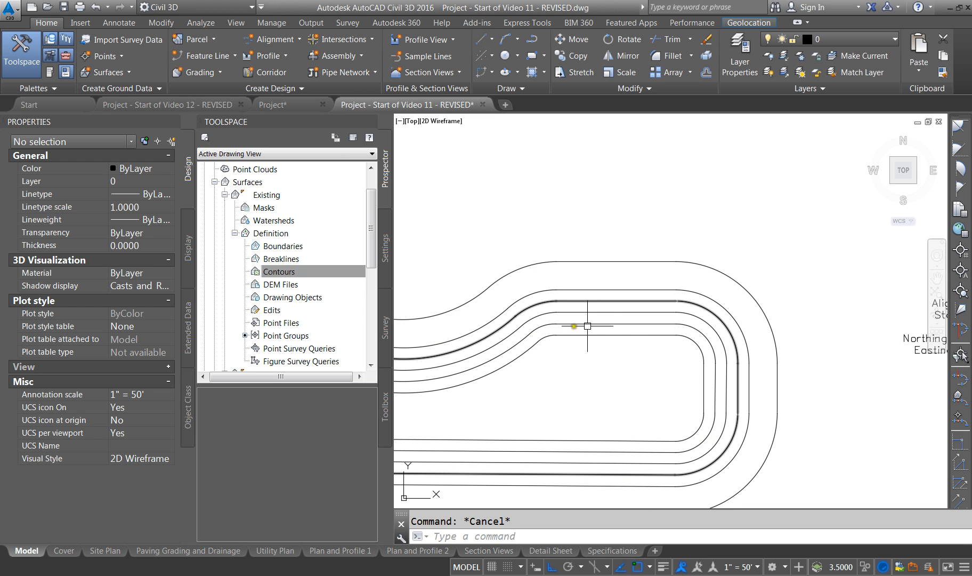
- Convert the Open Space 23 outline into a Site 1 feature line named "Feature Control Elevation of Detention" with the Basic Feature Line style
scroll(540, 321, down, 4)
scroll(897, 334, up, 4)
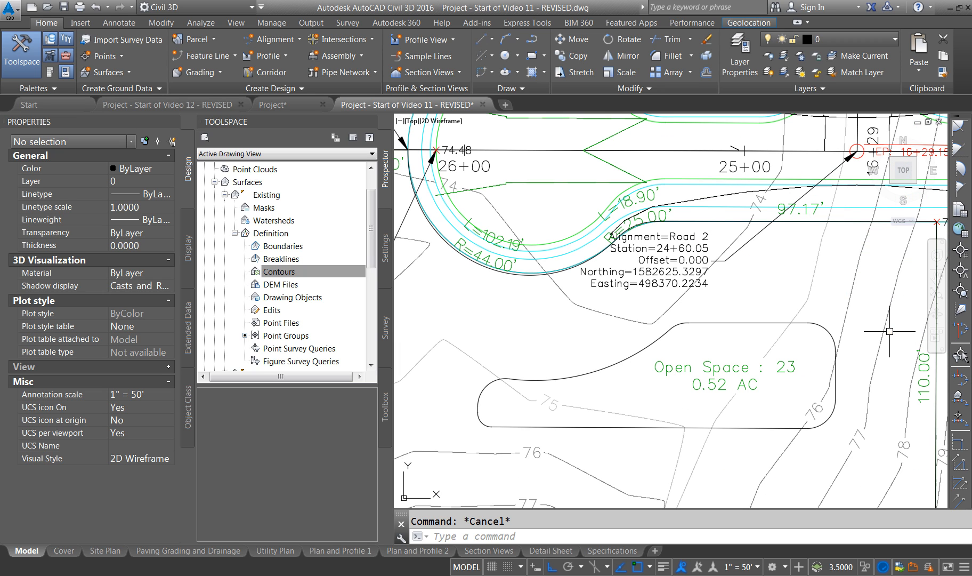
click(221, 57)
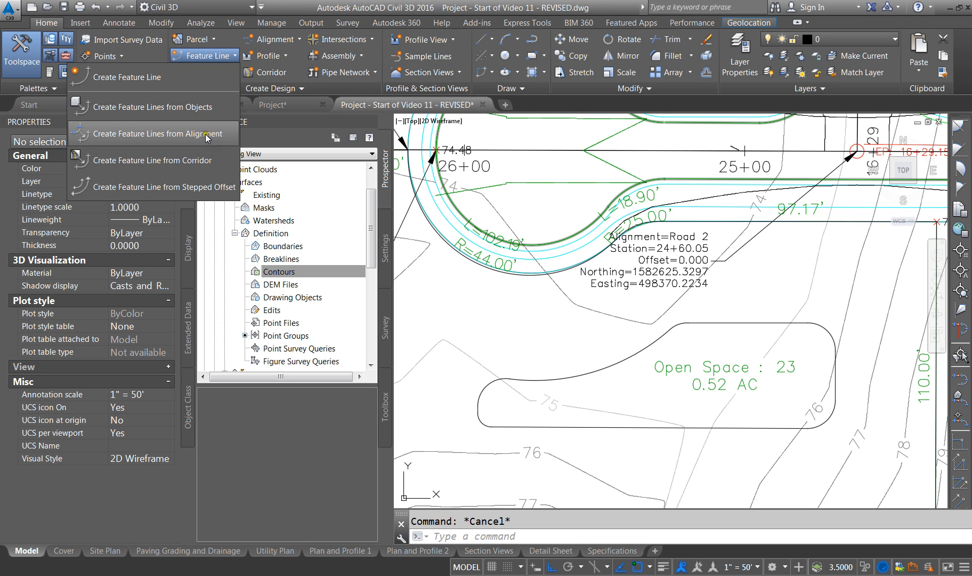
click(136, 108)
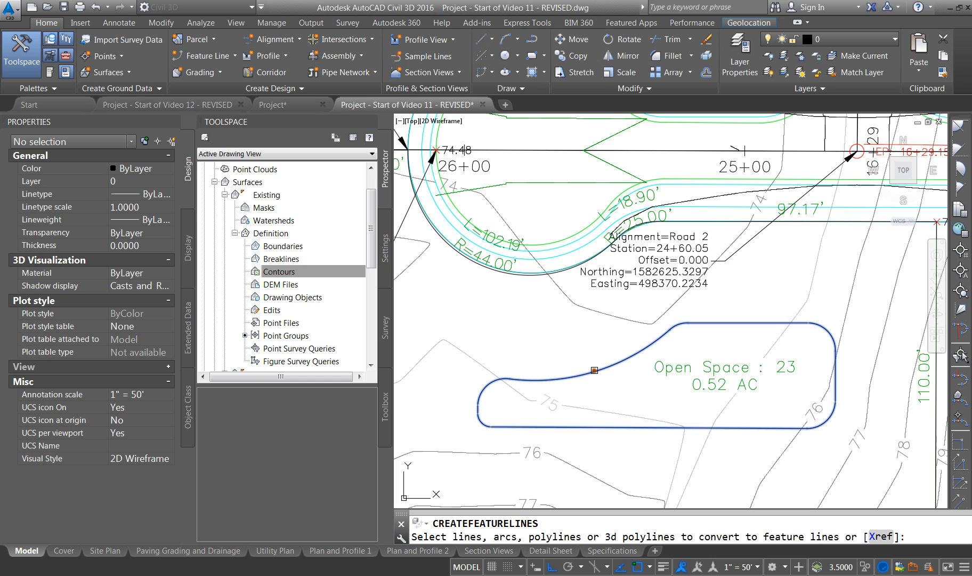
click(595, 369)
key(Return)
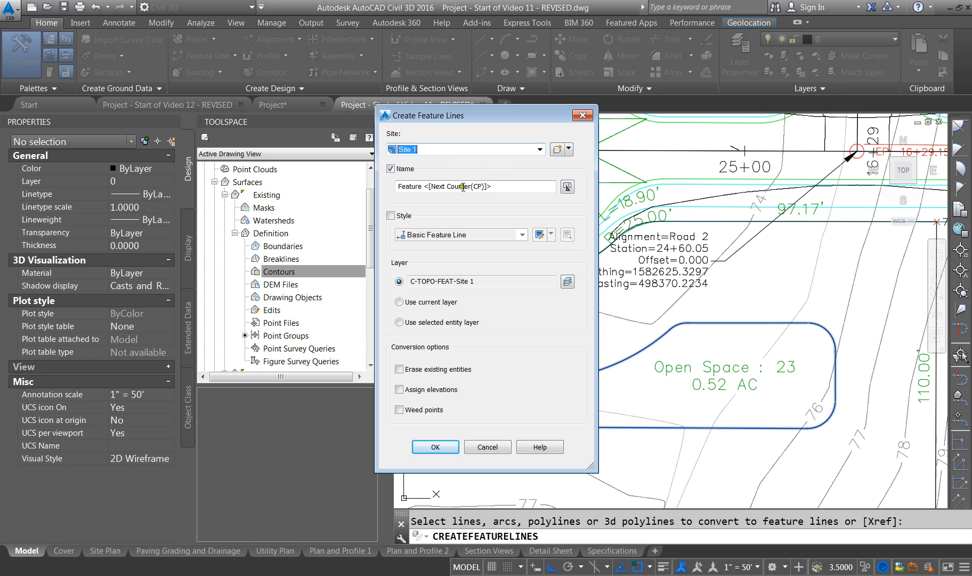
drag(506, 188, 419, 186)
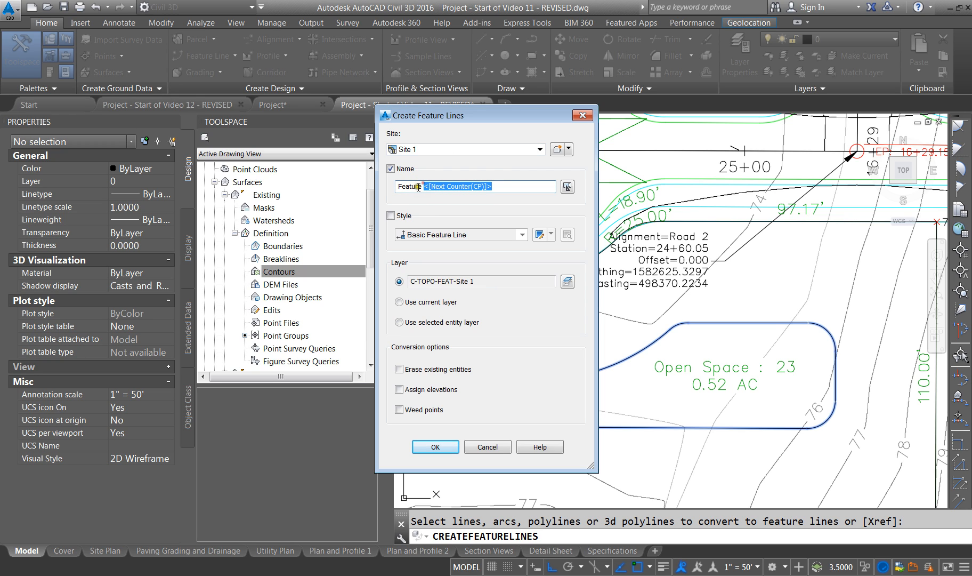
text(Control Elevation of Detention)
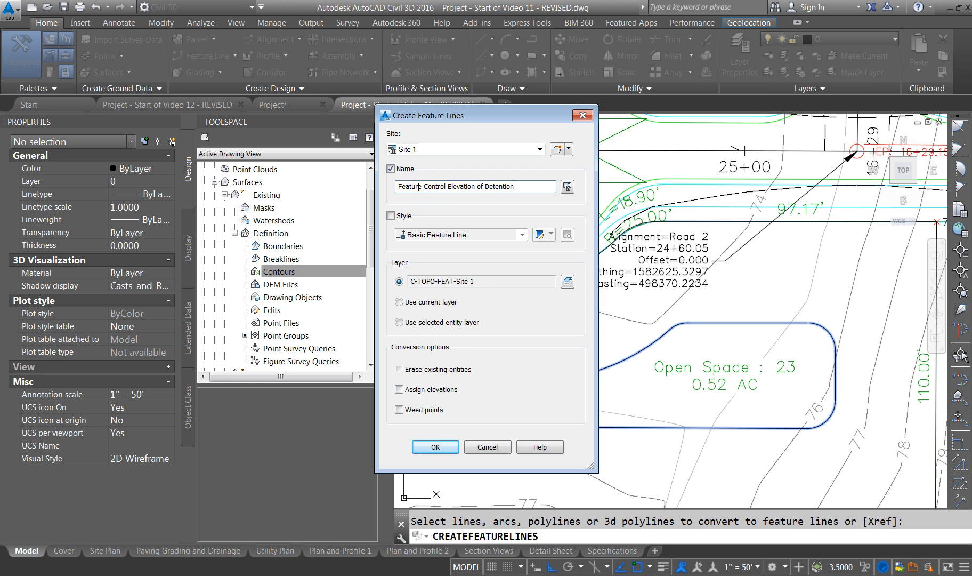
click(409, 217)
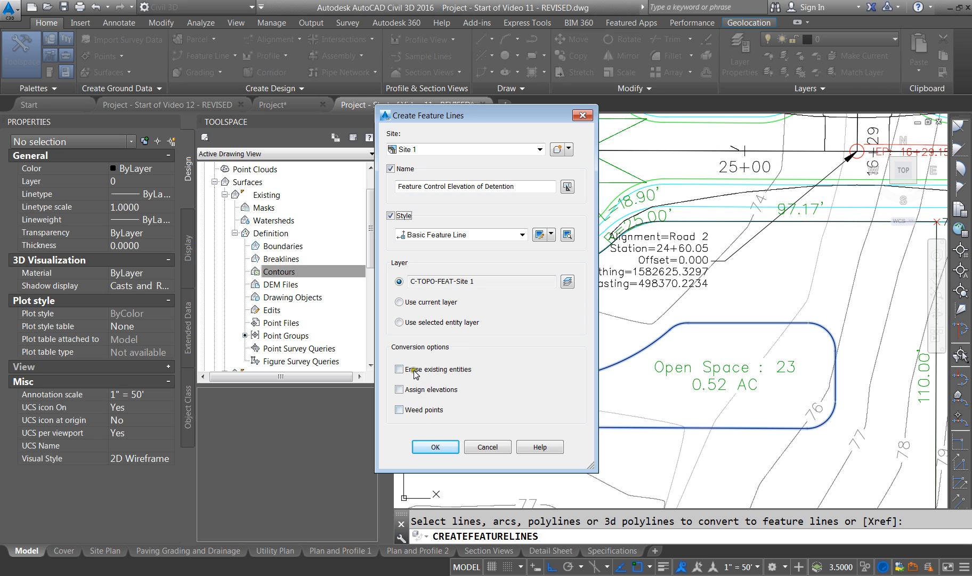
click(436, 445)
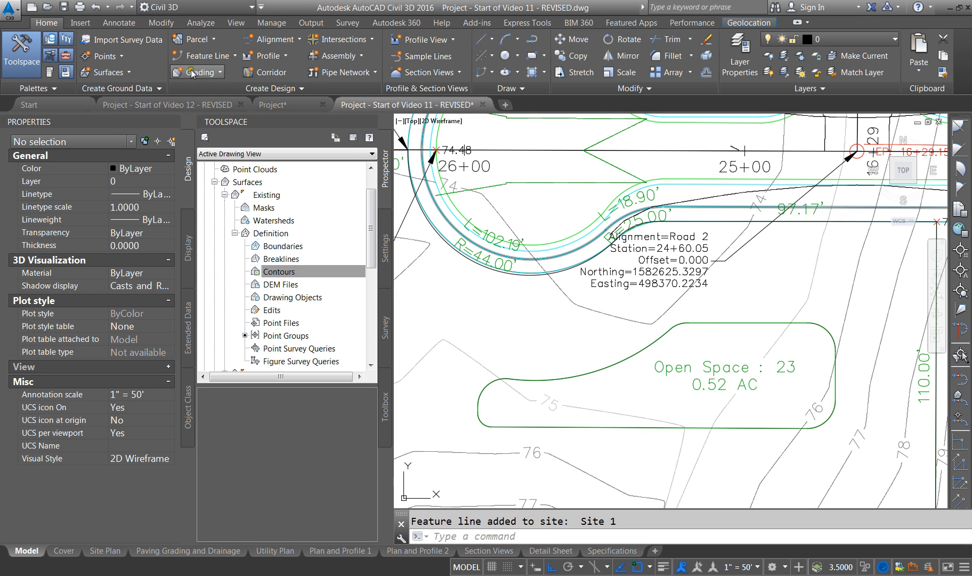
- Set up the Grading Creation Tools with Grading Group Detention in Site 1 and Existing as the target surface
click(216, 74)
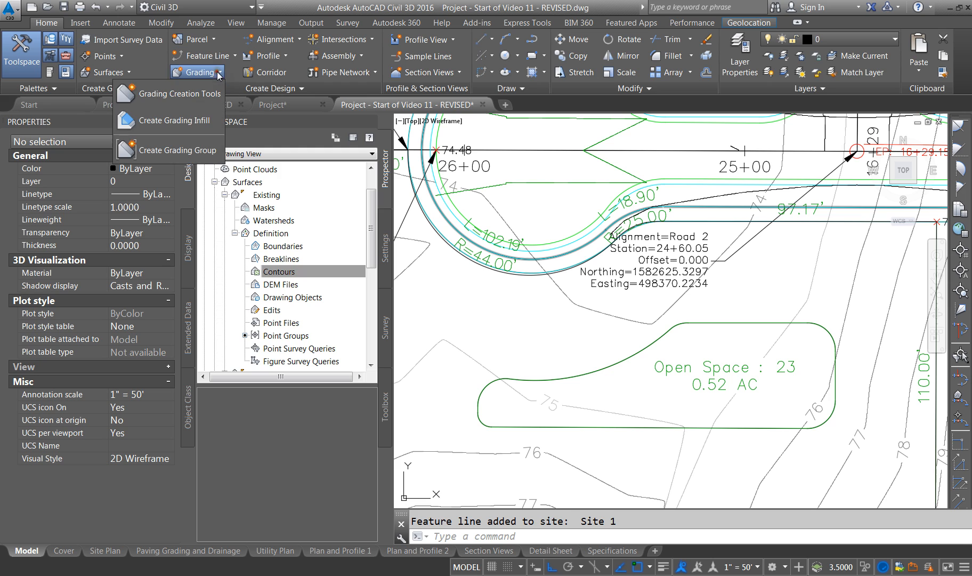
click(186, 96)
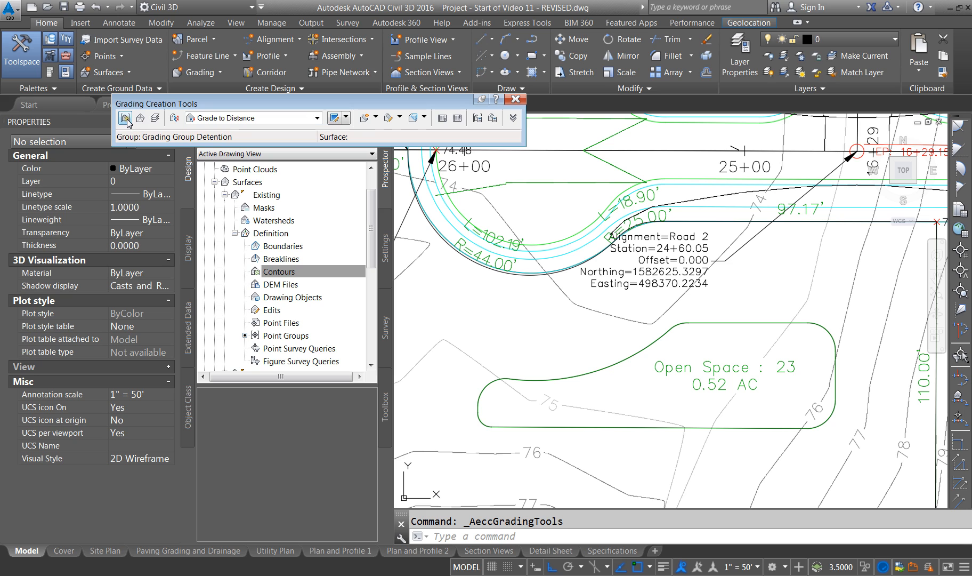
click(125, 118)
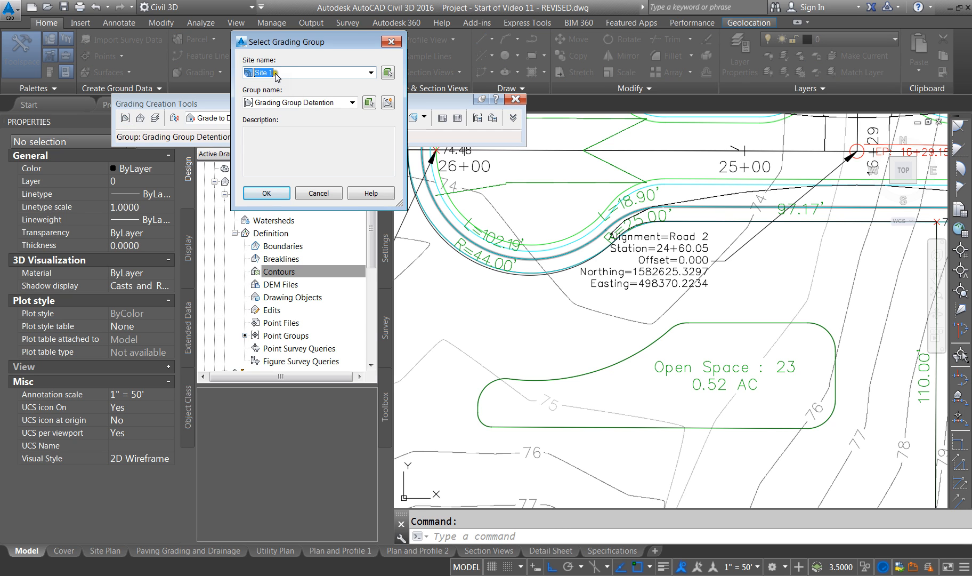
click(255, 193)
click(140, 118)
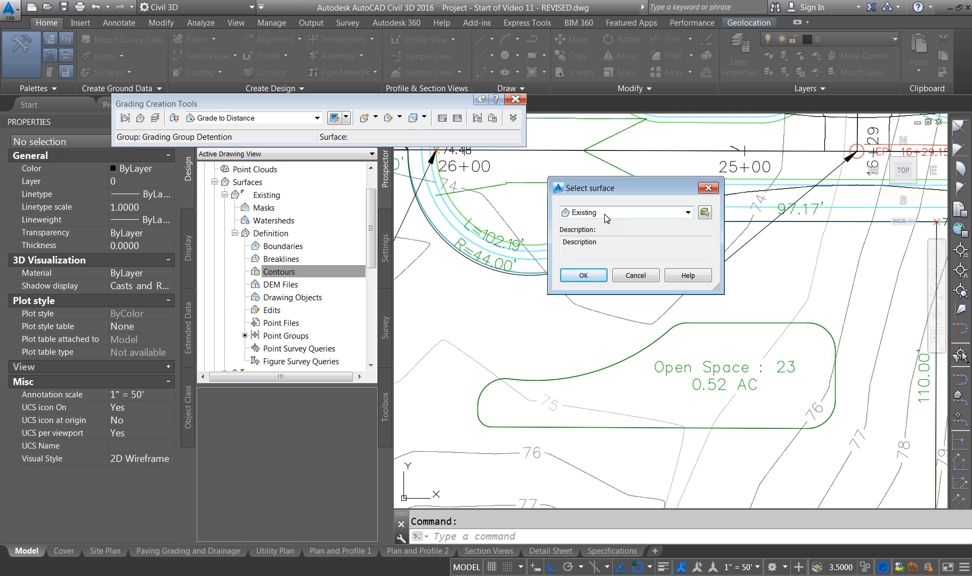
click(589, 275)
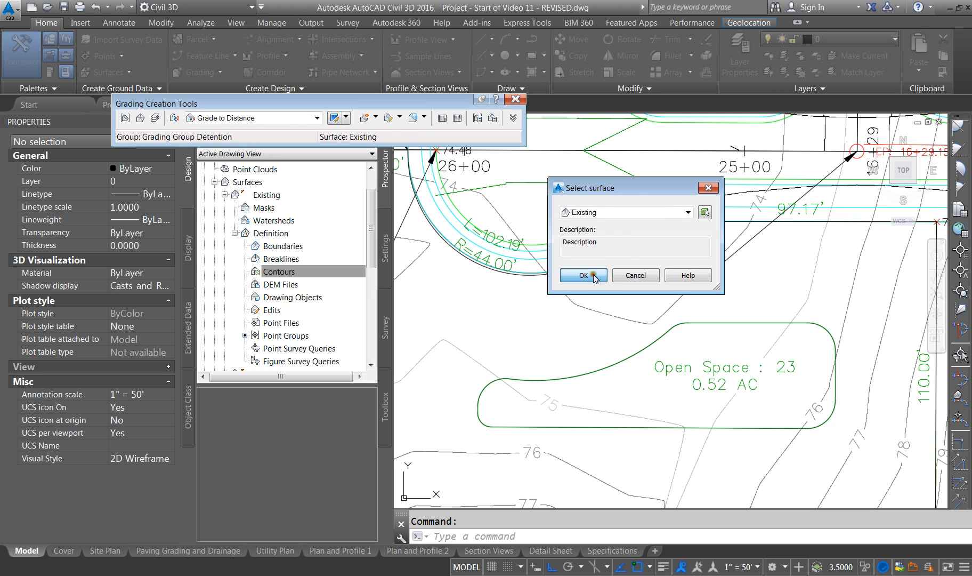
click(155, 118)
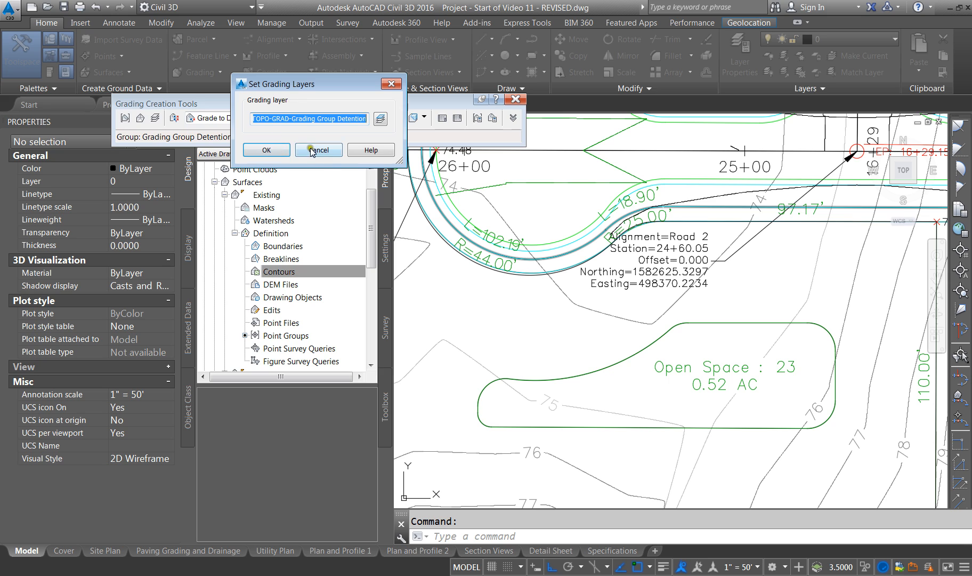
click(312, 150)
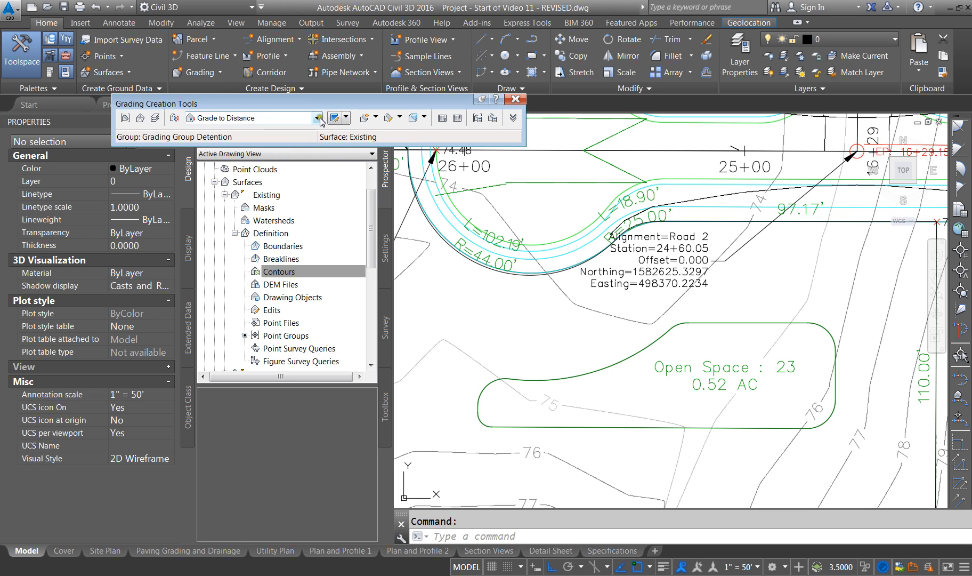
- Start a Grade to Elevation grading from the Open Space 23 feature line toward its outer side, applied to the entire length
click(317, 118)
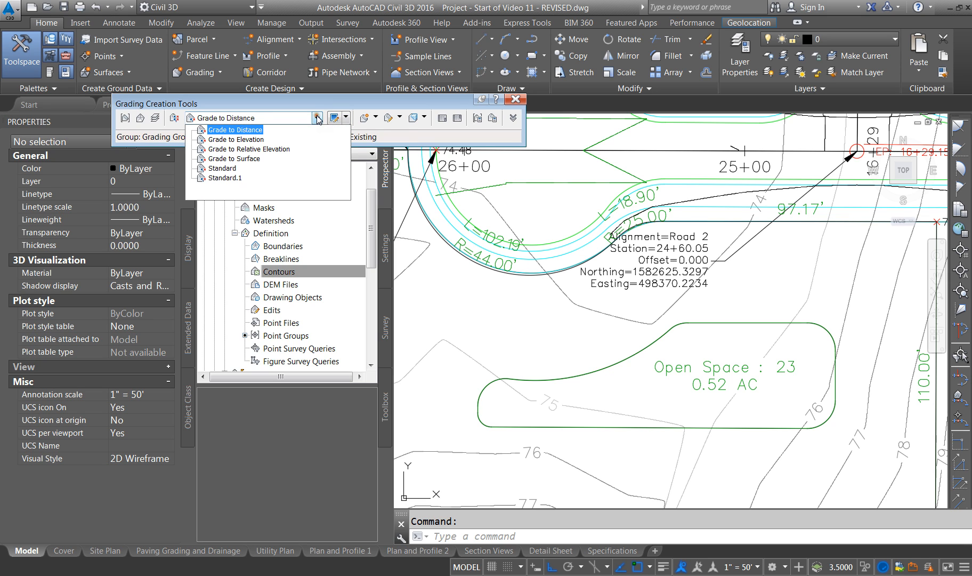
click(229, 139)
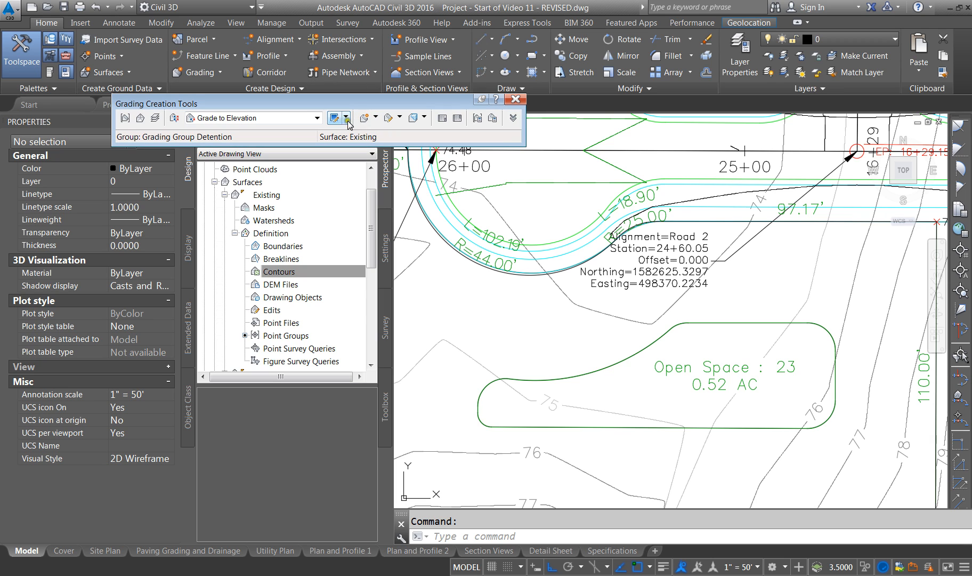
click(376, 117)
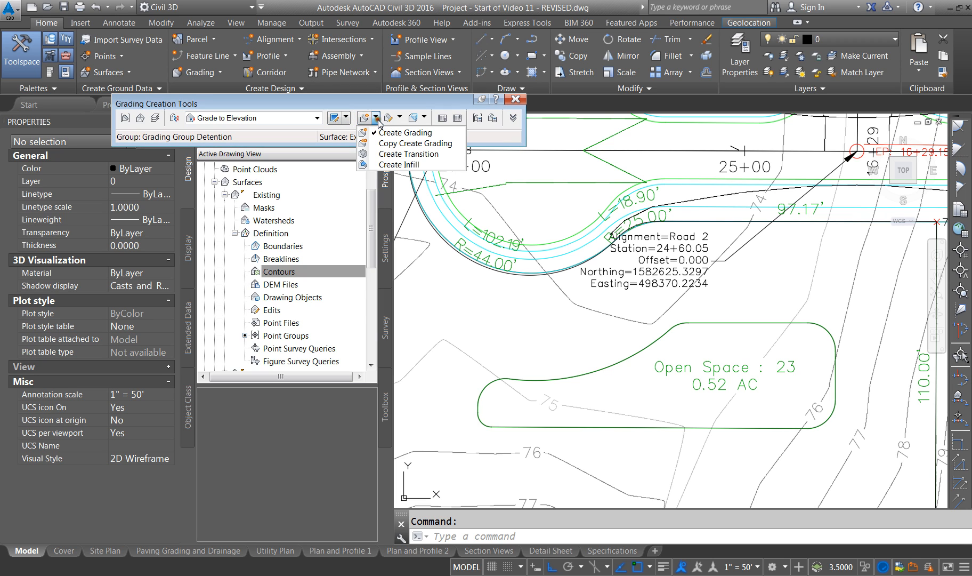
click(406, 134)
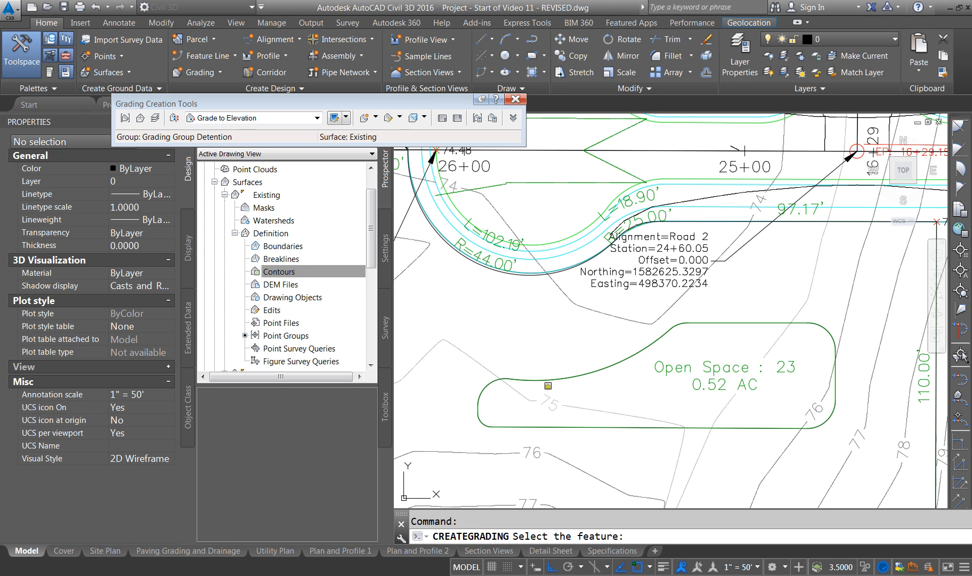
click(547, 379)
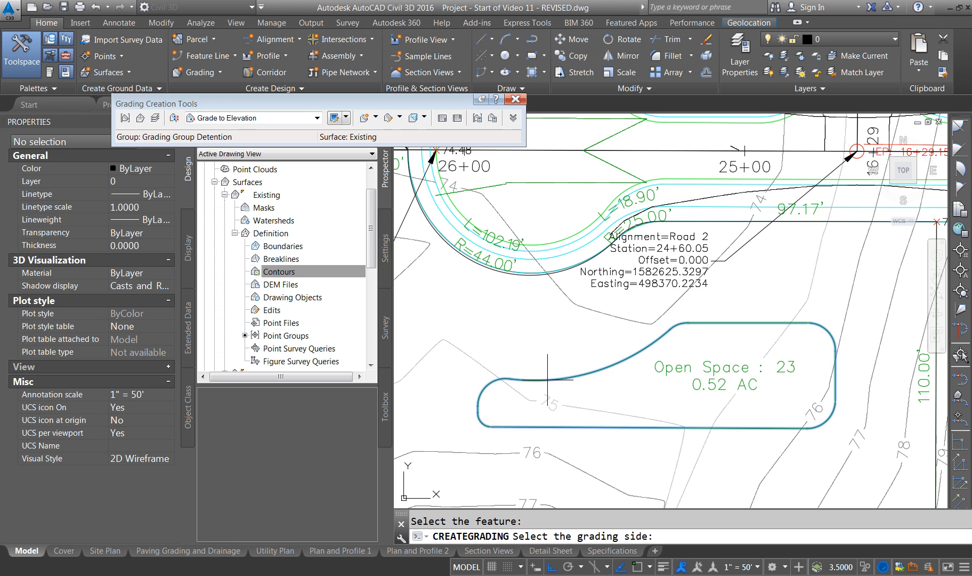
click(536, 350)
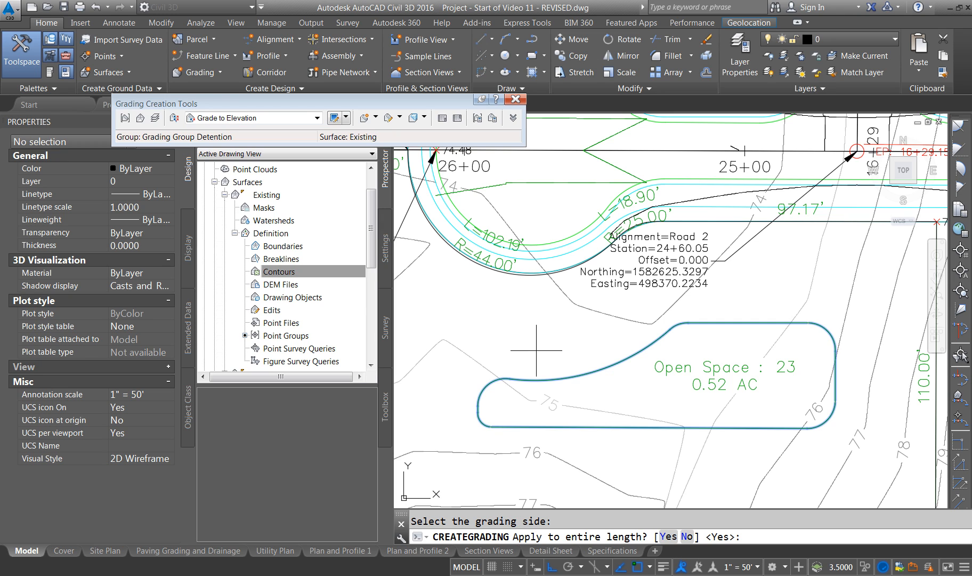
text(y)
key(Return)
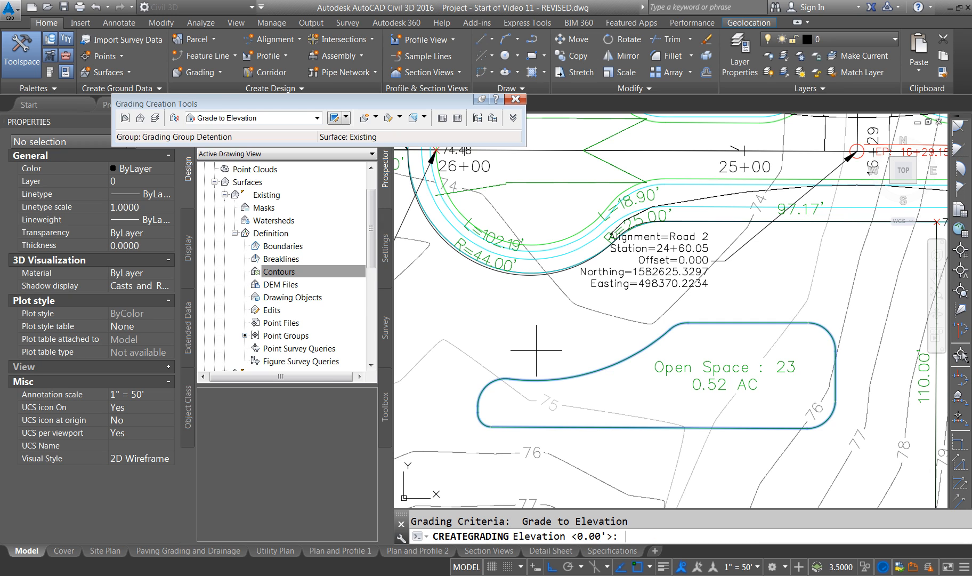
- Grade the pond's side slope to elevation 76 with cut and fill slopes of 1:4
text(76)
key(Return)
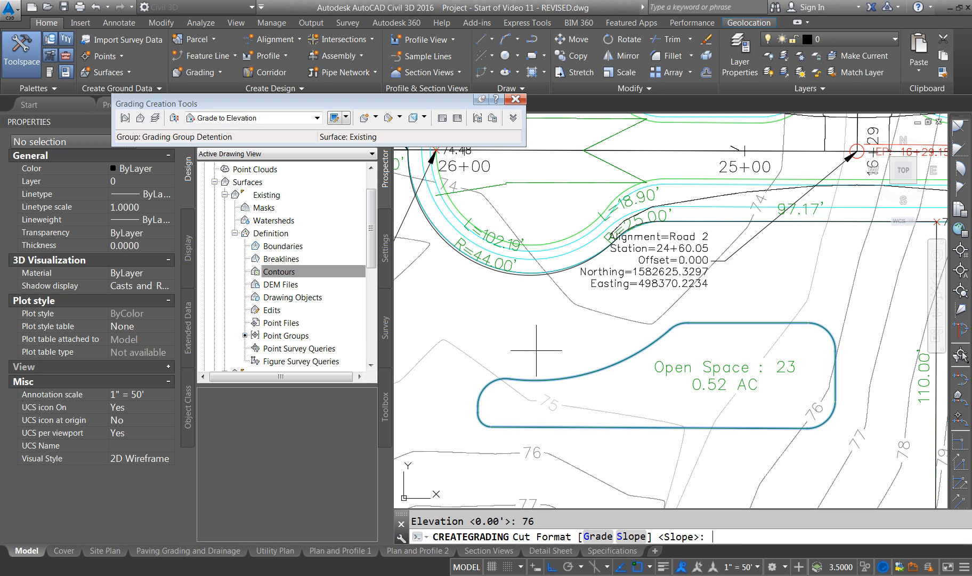
key(Return)
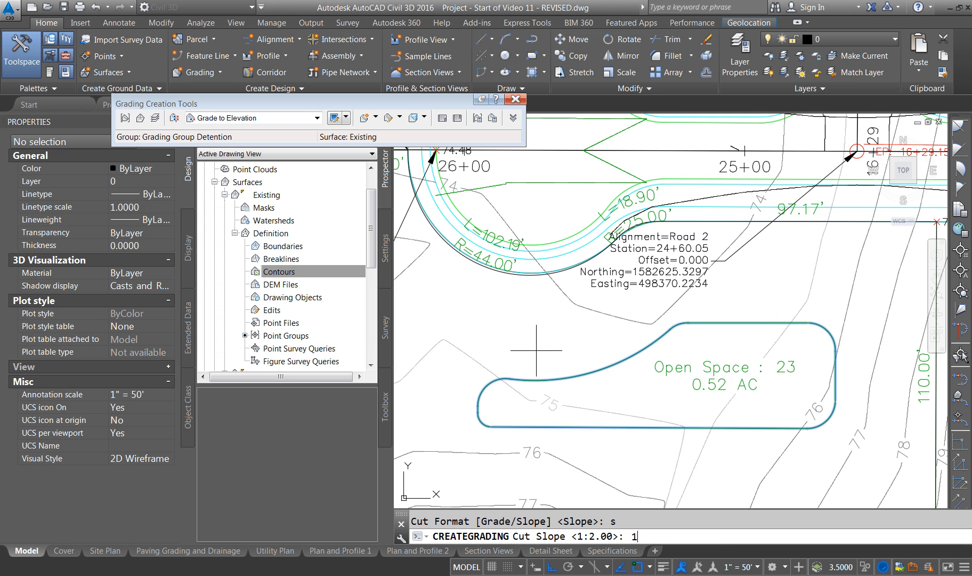
key(Return)
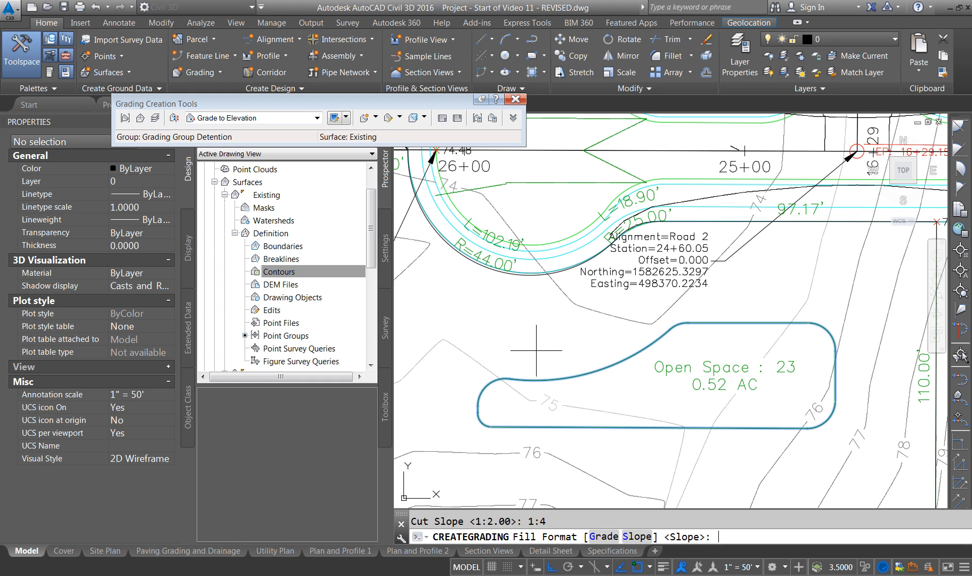
text(s)
key(Return)
text(1)
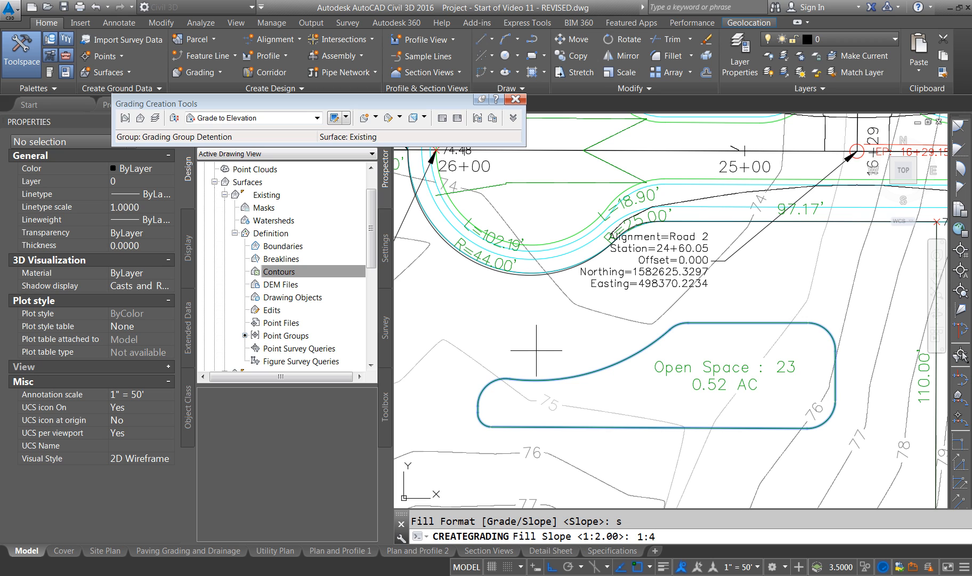
text(:4)
key(Return)
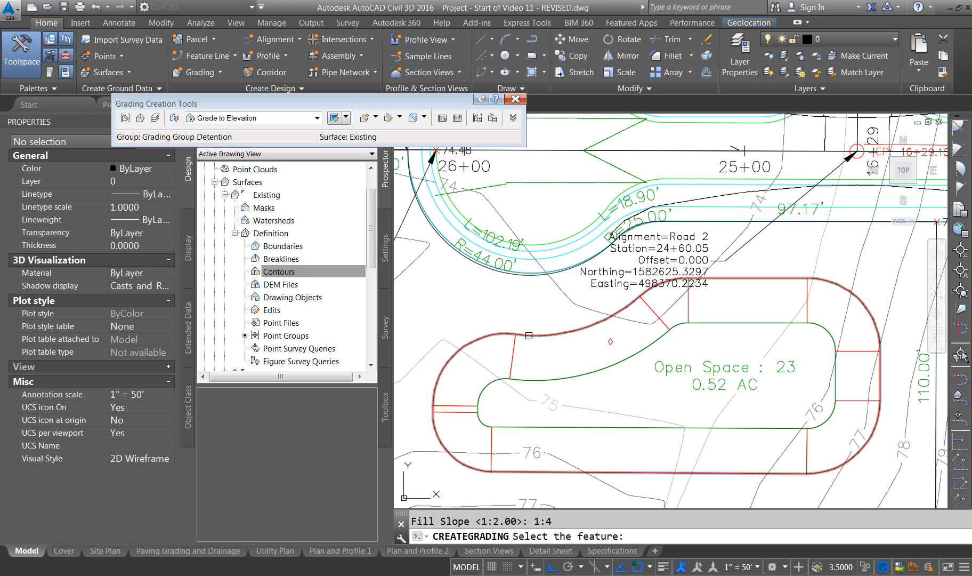
- Grade the outer edge of the 1:4 slope along its entire length to elevation 77, with a cut slope of 1:10
click(539, 334)
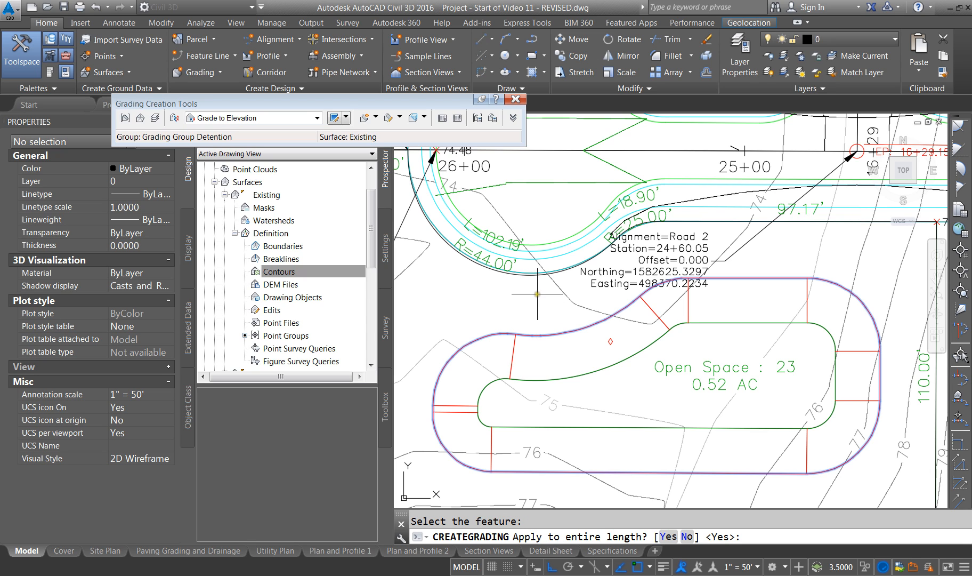
key(Return)
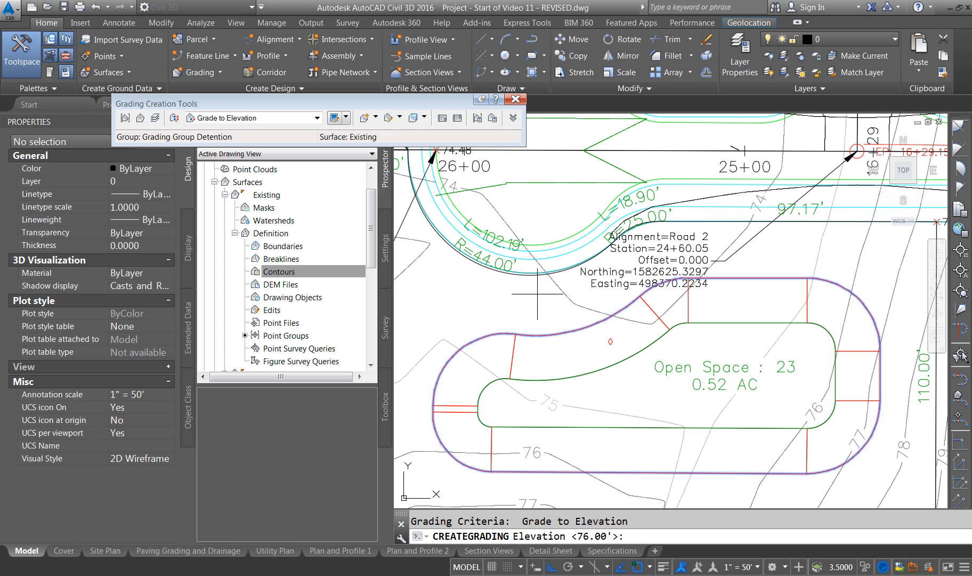
text(77)
key(Return)
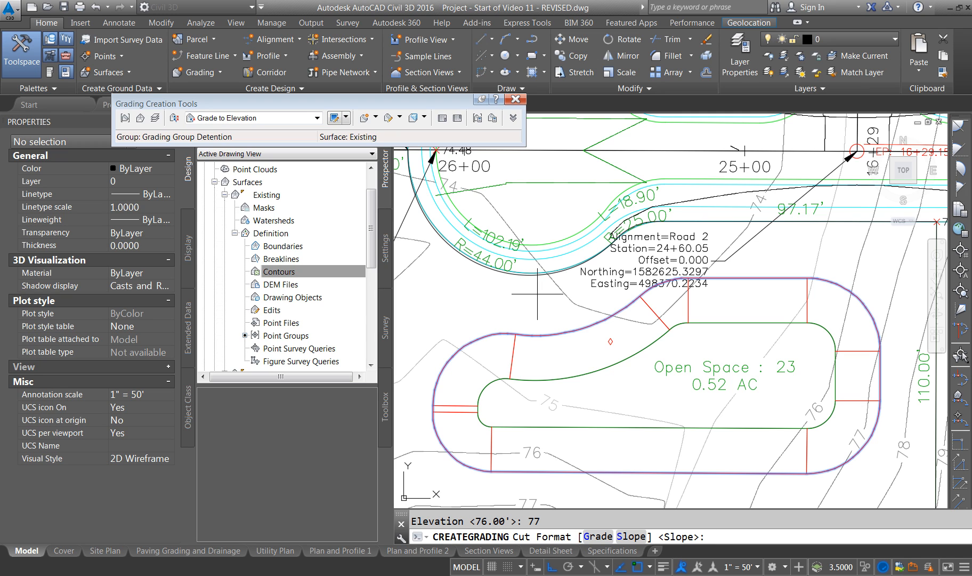
text(s)
key(Return)
text(1:)
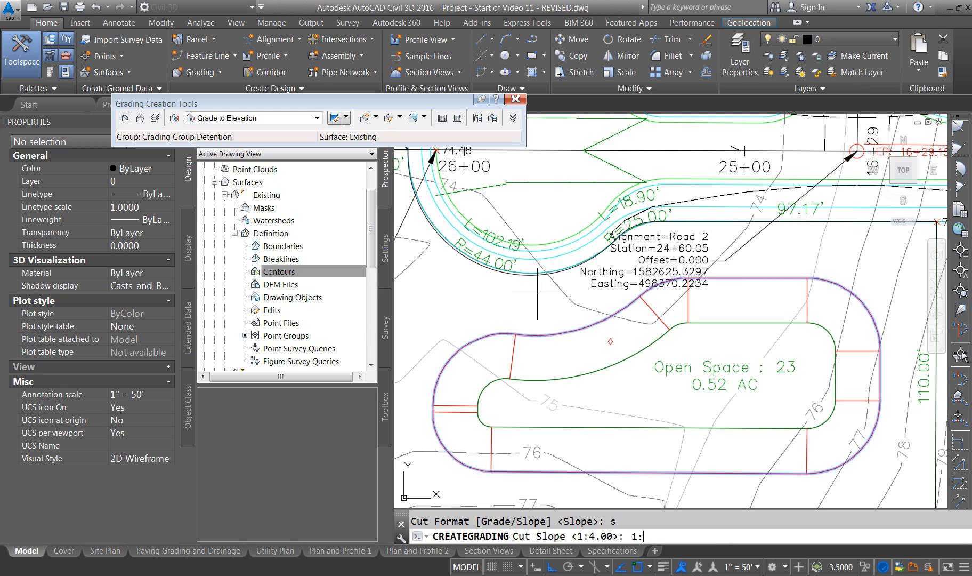
text(10)
key(Return)
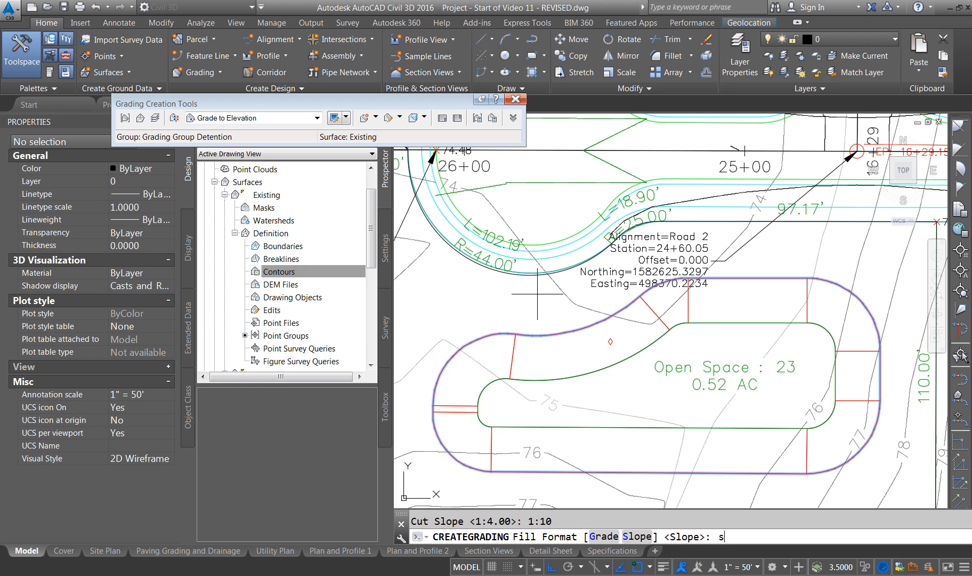
- Set the fill slope of the outer grading to 1:10 and finish creating gradings
text(s)
key(Return)
text(1:1)
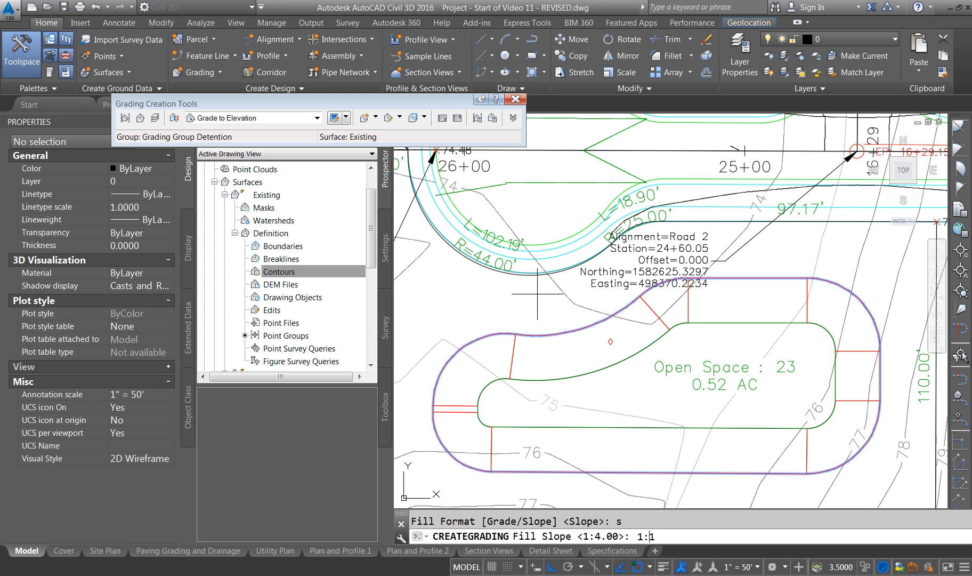
text(0)
key(Return)
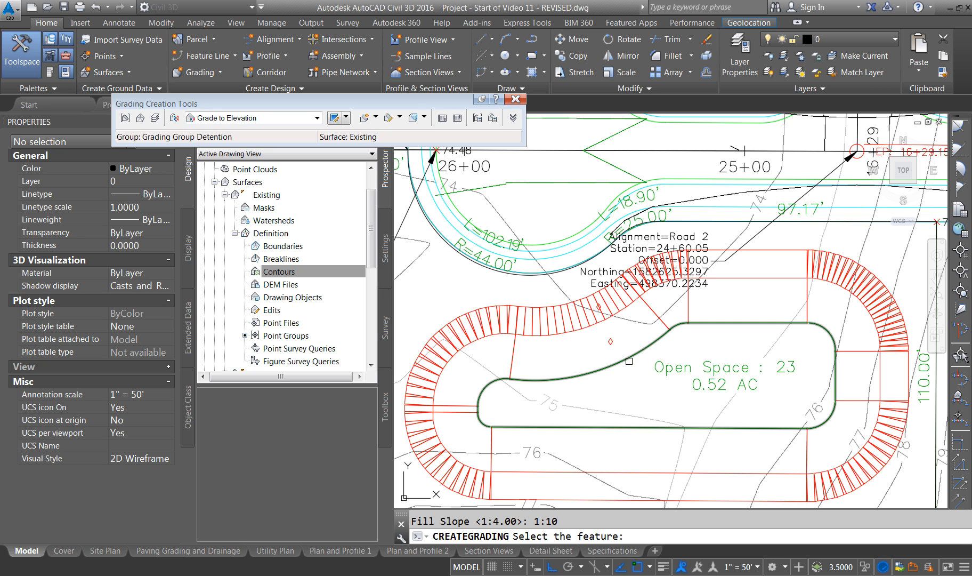
key(Escape)
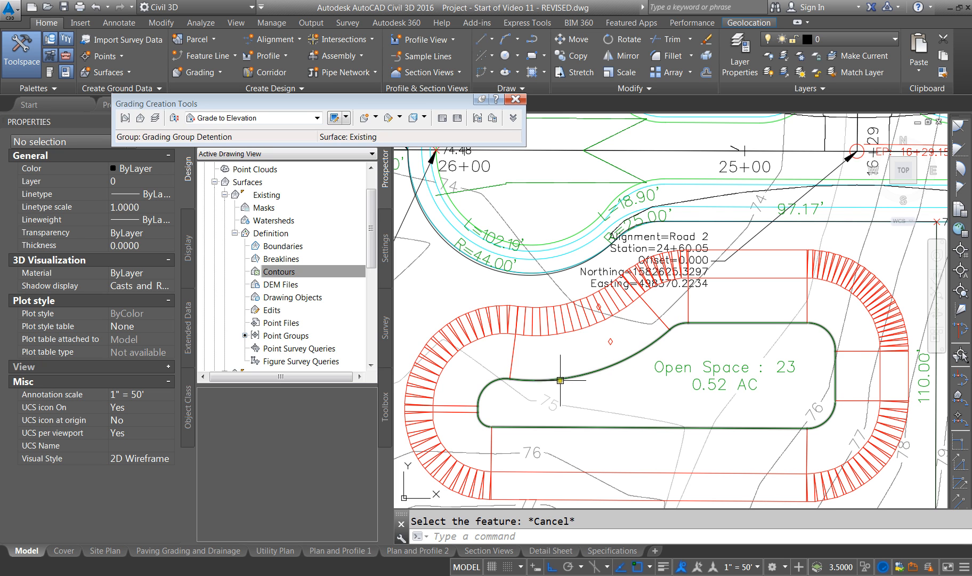
click(560, 380)
scroll(590, 362, down, 2)
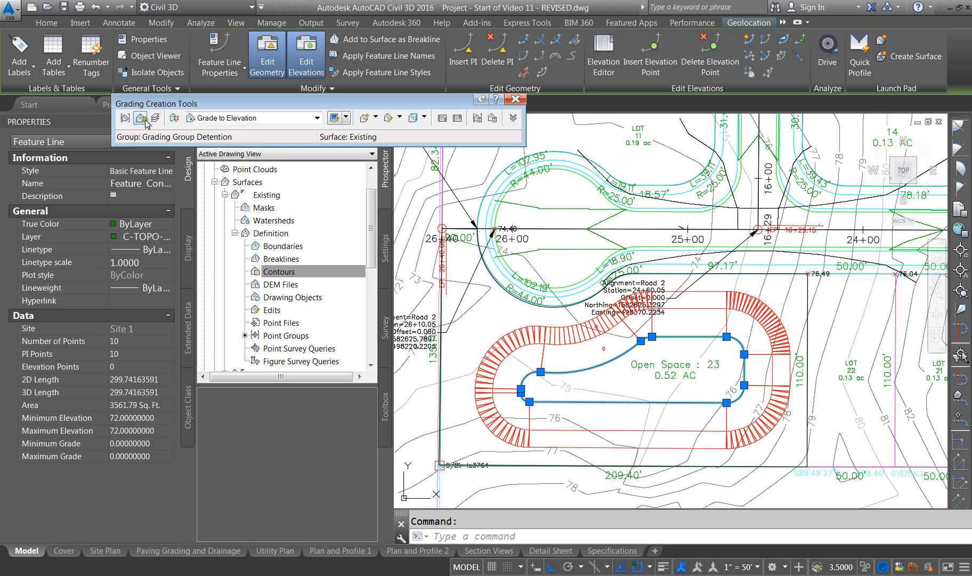
click(562, 330)
key(Escape)
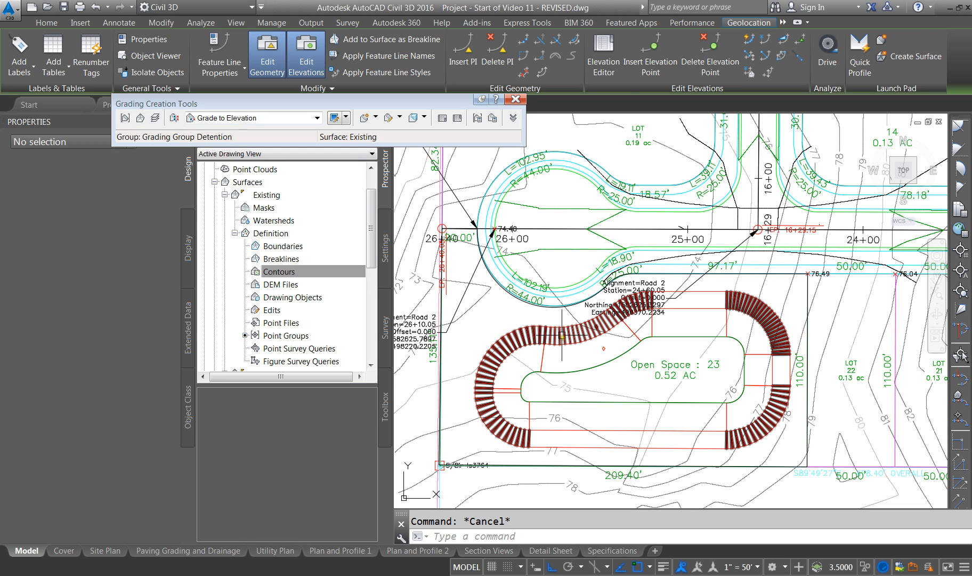
click(562, 331)
key(Escape)
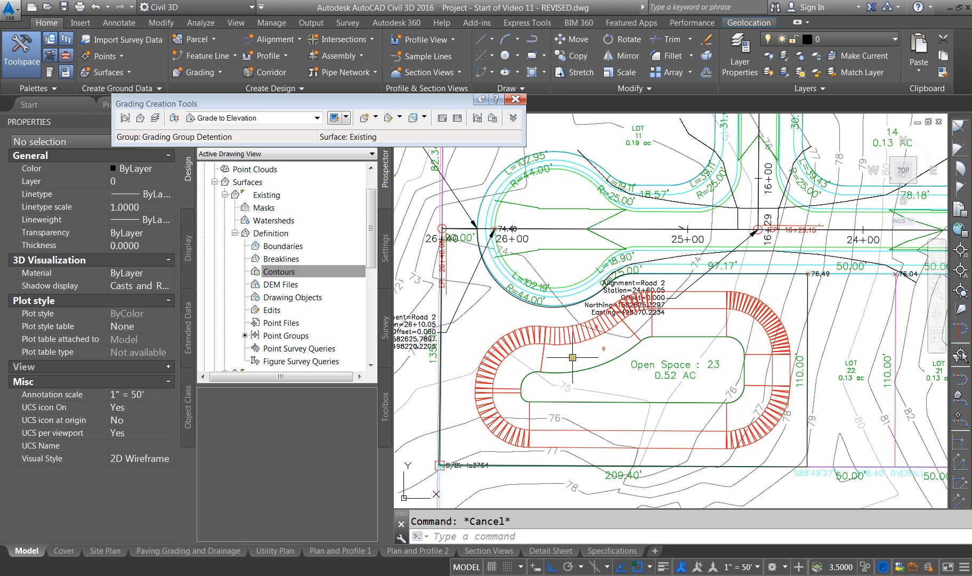
click(604, 348)
right_click(603, 348)
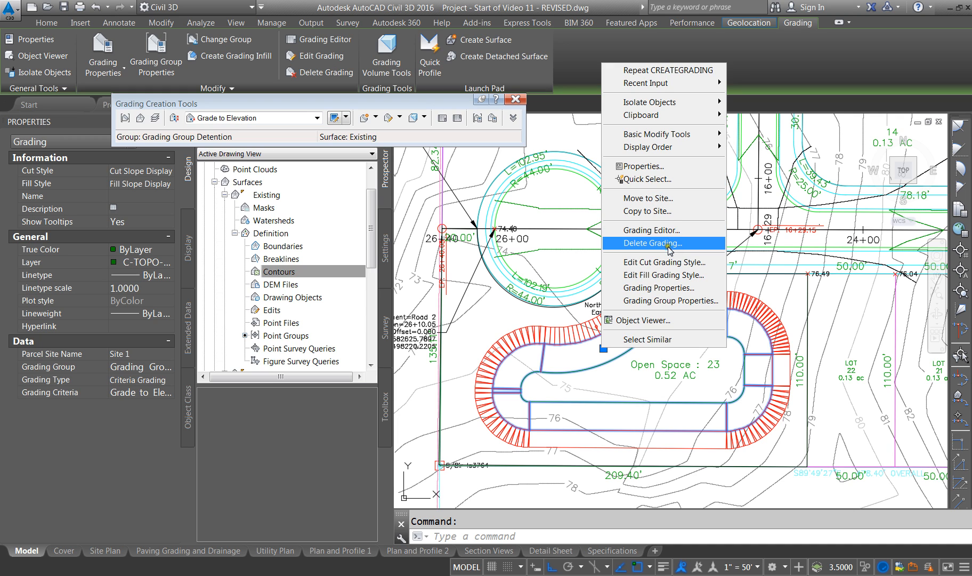
click(646, 168)
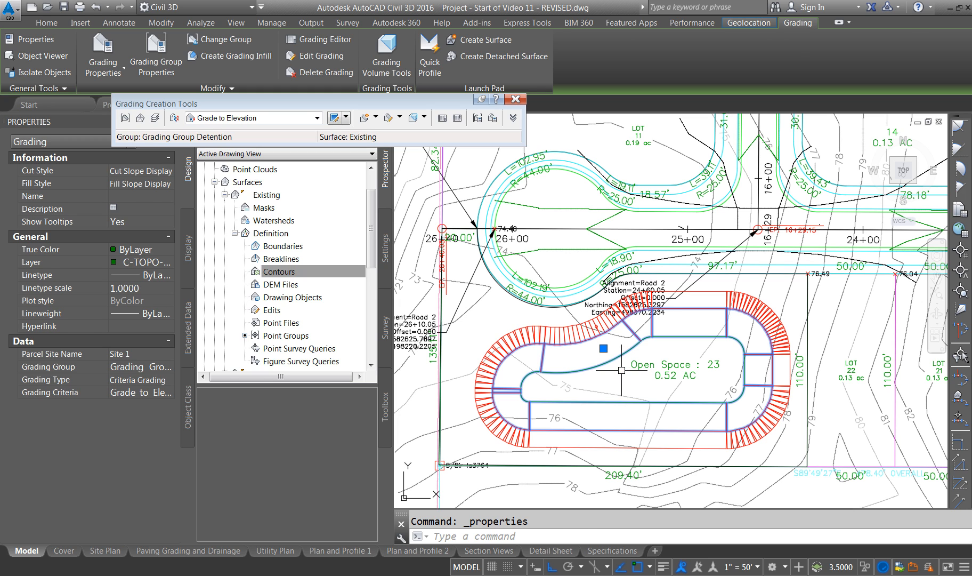
key(Escape)
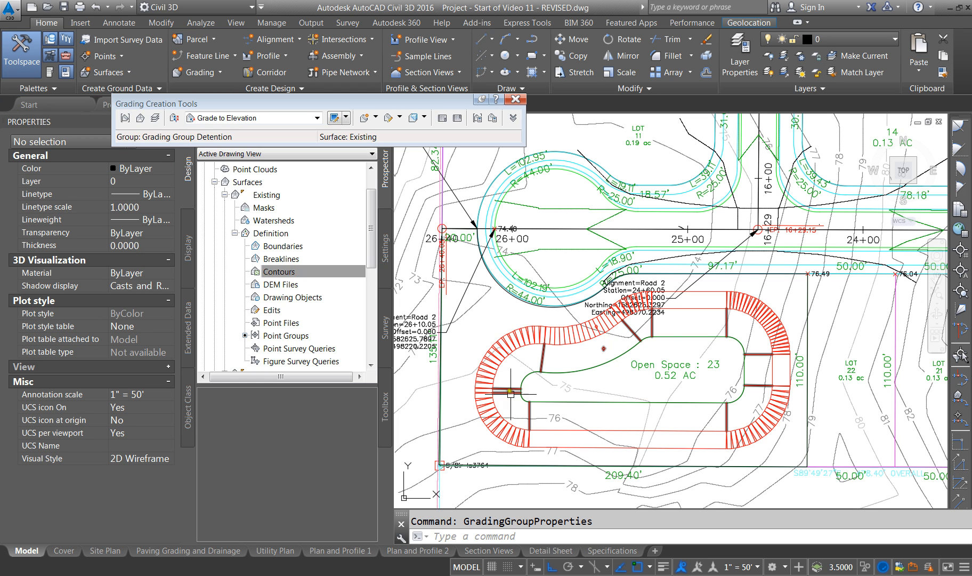
- Enable automatic surface creation for Grading Group Detention, creating a TIN surface with the Contours 1' and 5' (Design) style
click(603, 348)
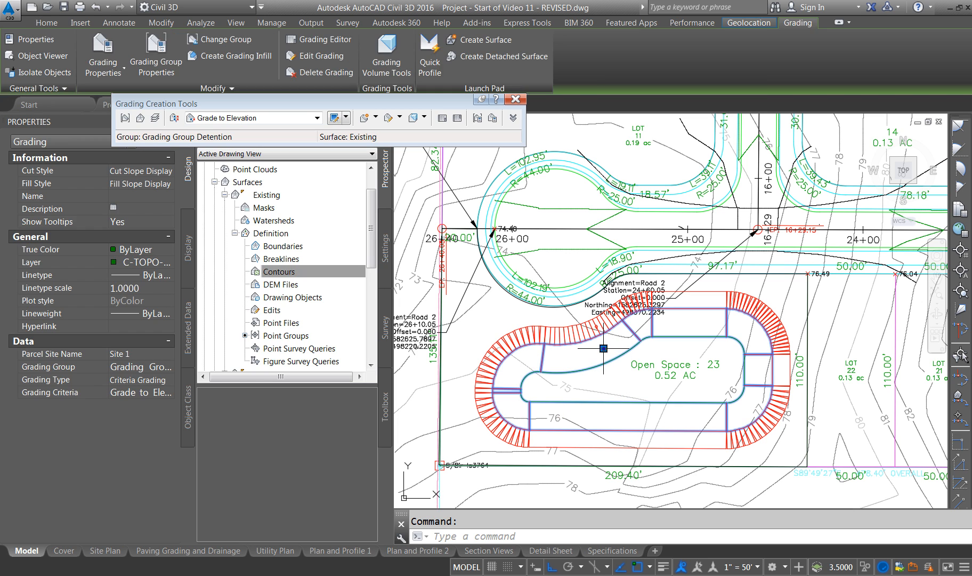
right_click(603, 349)
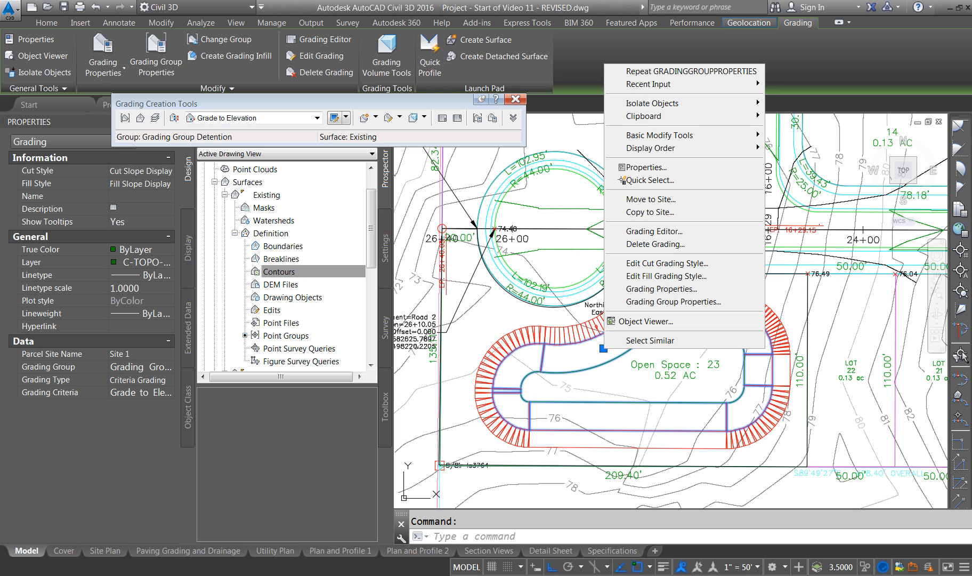
click(639, 301)
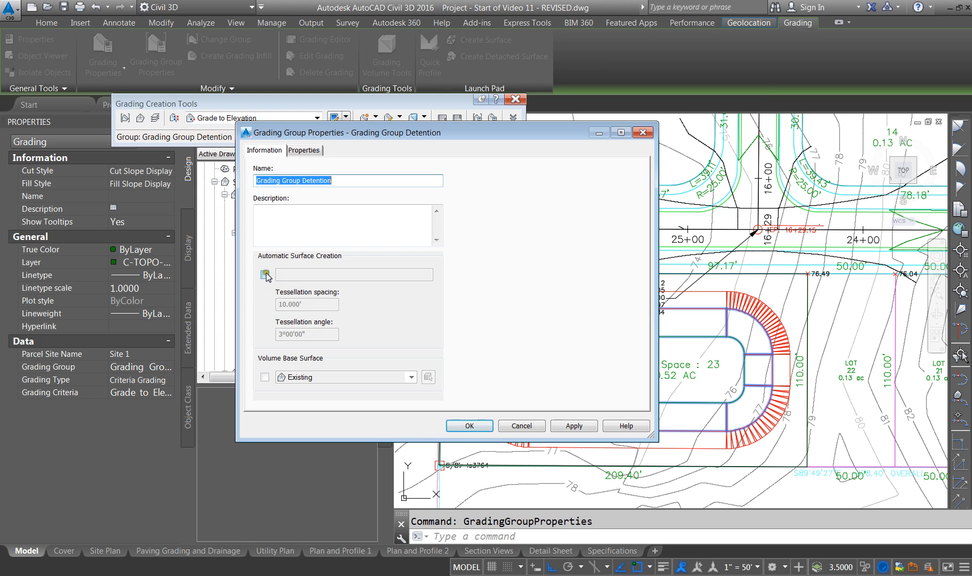
click(265, 274)
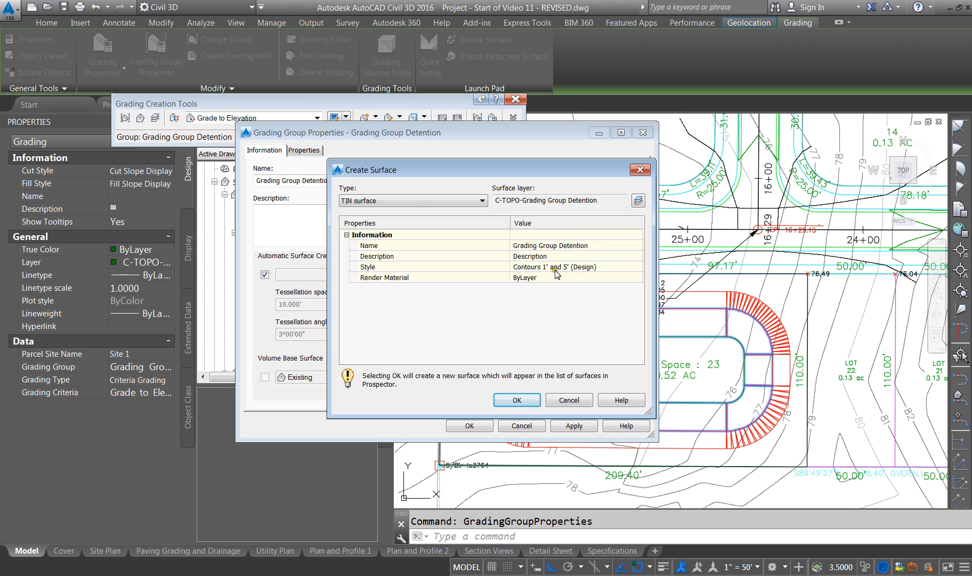
click(516, 400)
click(574, 425)
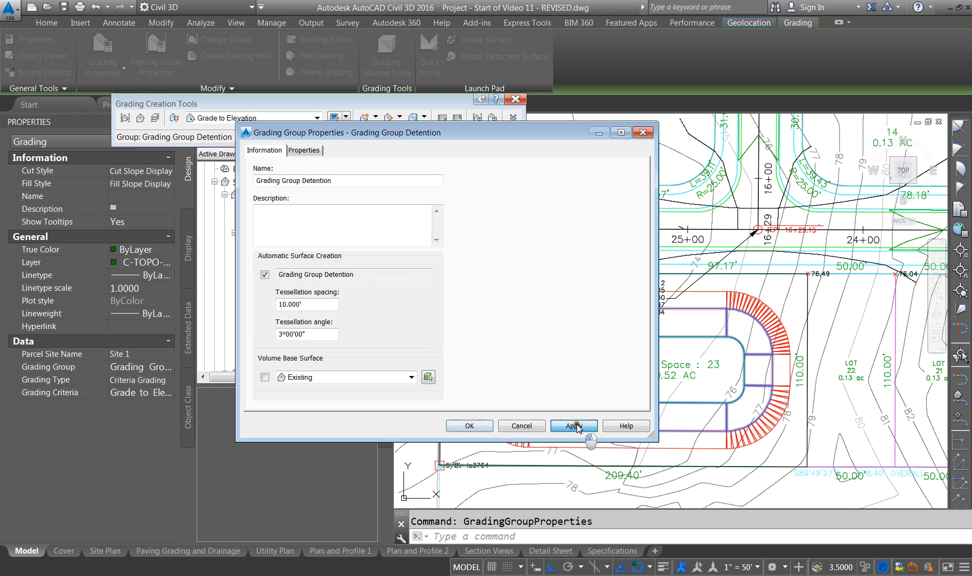
click(478, 425)
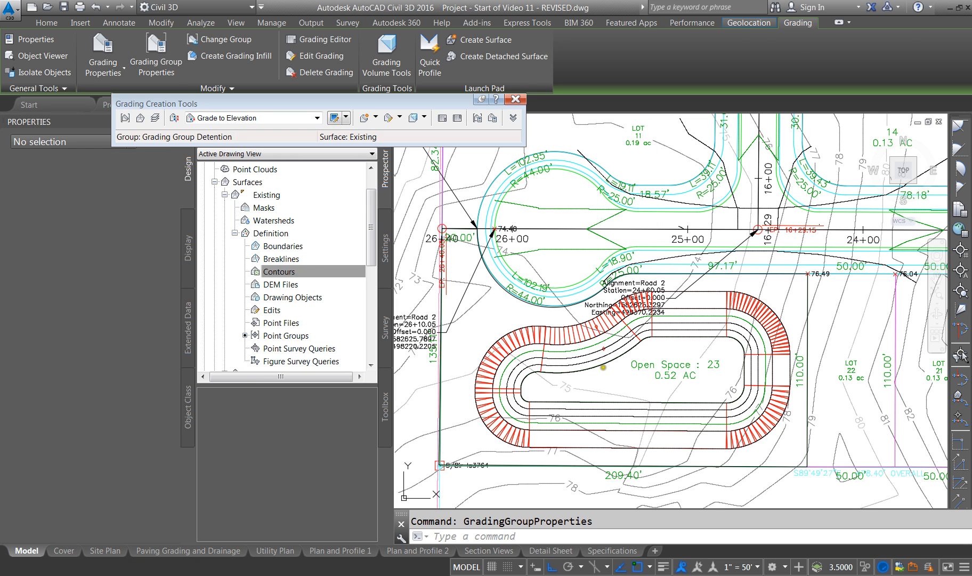
- Close the Grading Creation Tools and freeze the layer holding the red grading slope lines around Open Space 23
click(516, 100)
click(800, 56)
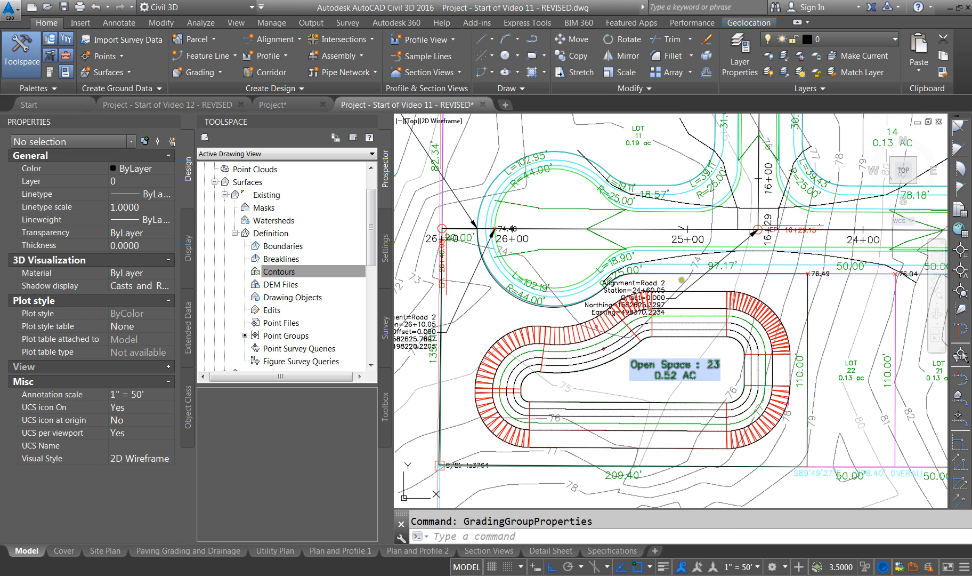
click(565, 338)
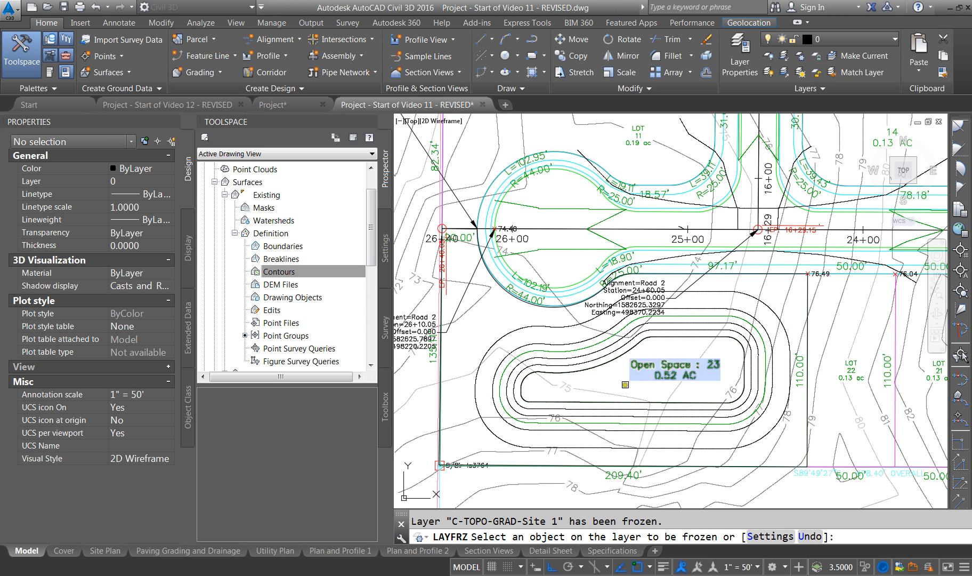
key(Escape)
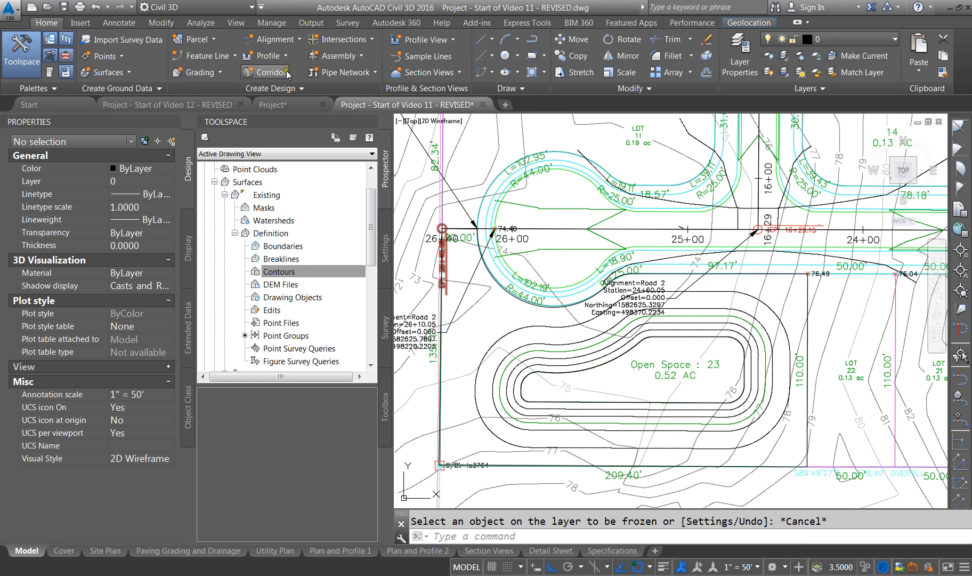
click(219, 74)
click(208, 94)
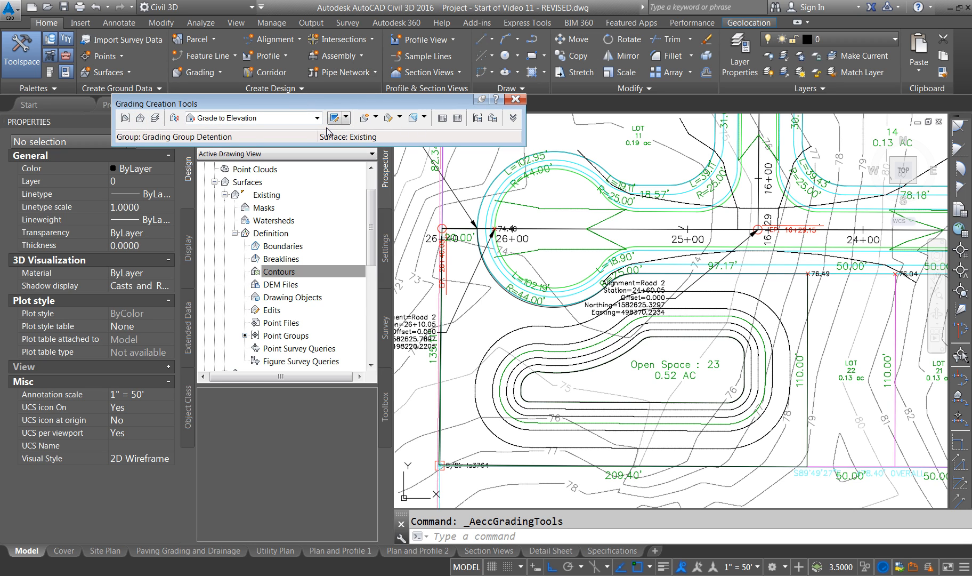
click(346, 118)
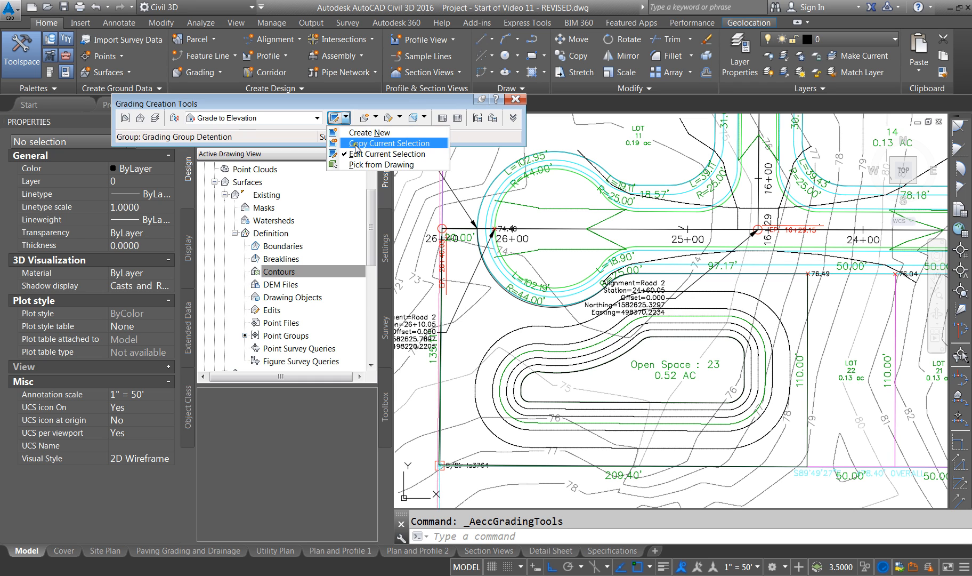
click(336, 135)
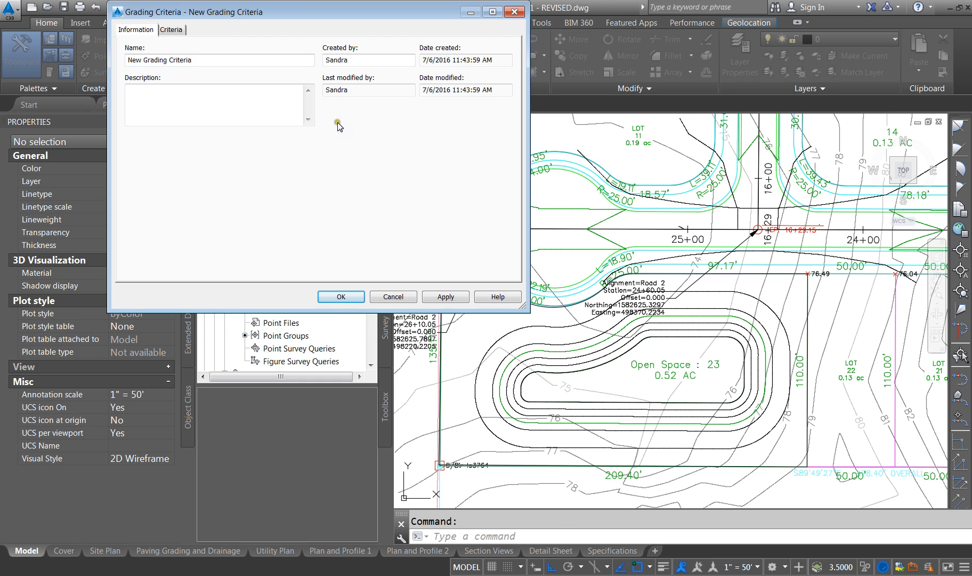
key(Escape)
key(Escape)
key(Escape)
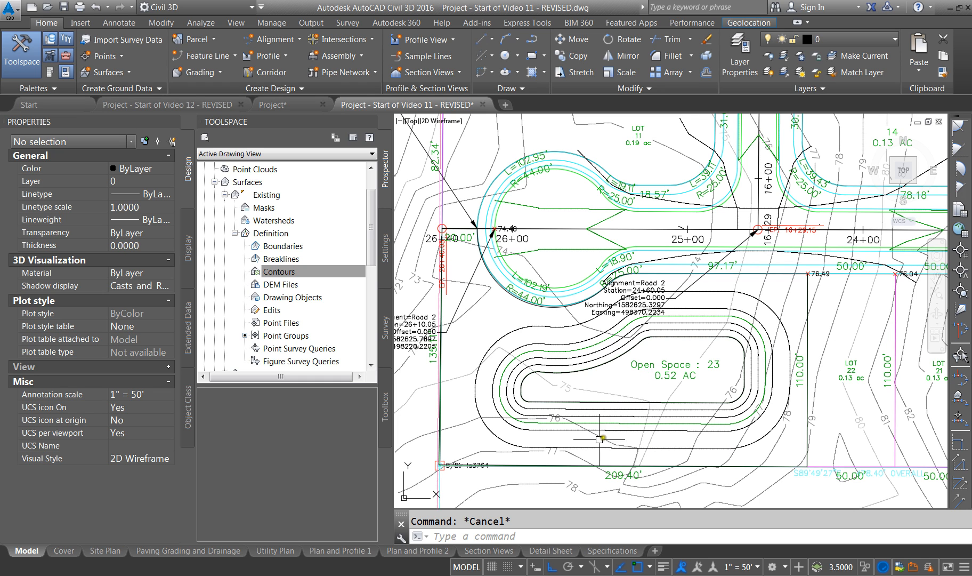
scroll(494, 467, down, 2)
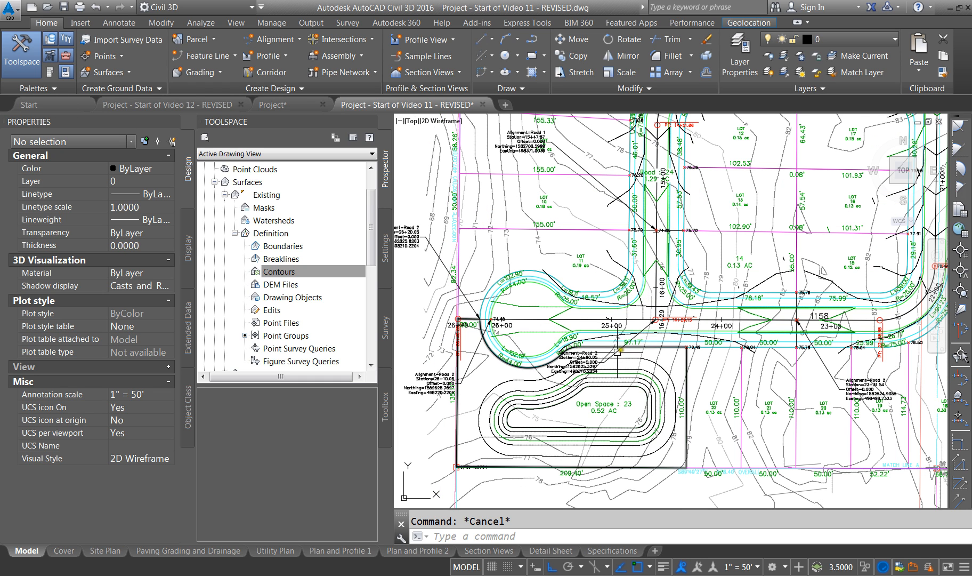
scroll(600, 379, up, 2)
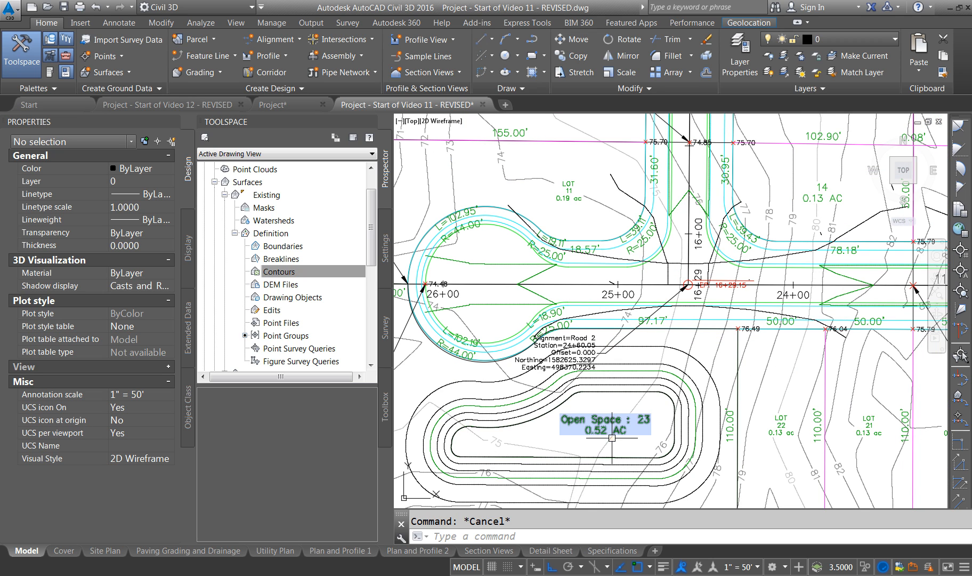
- Create a grading infill for Grading Group Detention across the pond floor in Open Space 23, and close the Grading Creation Tools
click(612, 409)
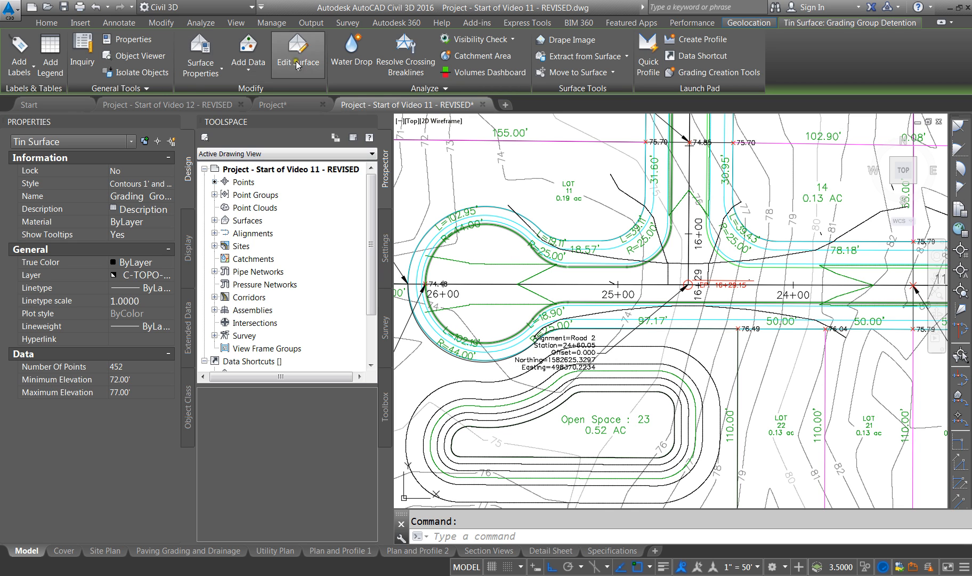
click(57, 24)
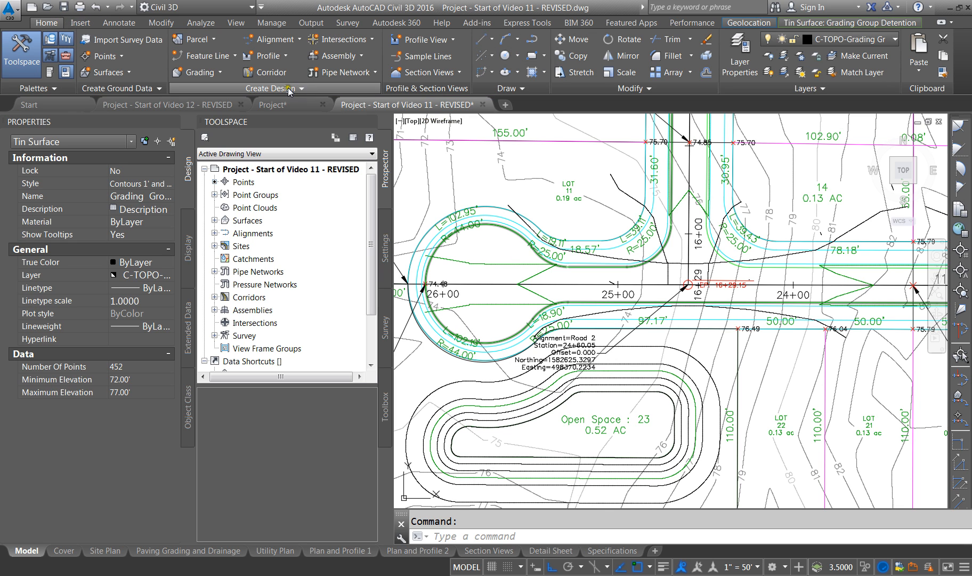
click(205, 72)
click(188, 96)
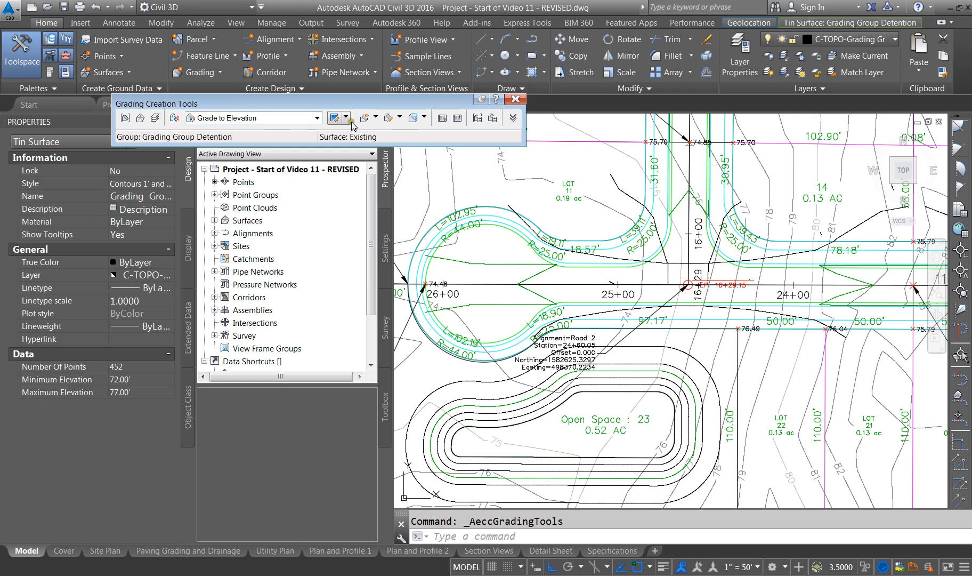
click(347, 119)
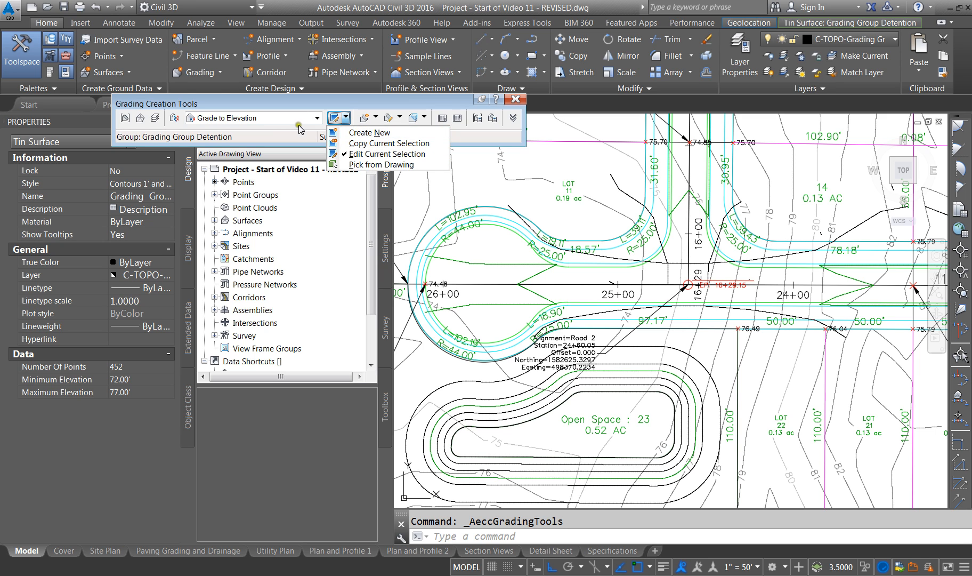
key(Escape)
key(Escape)
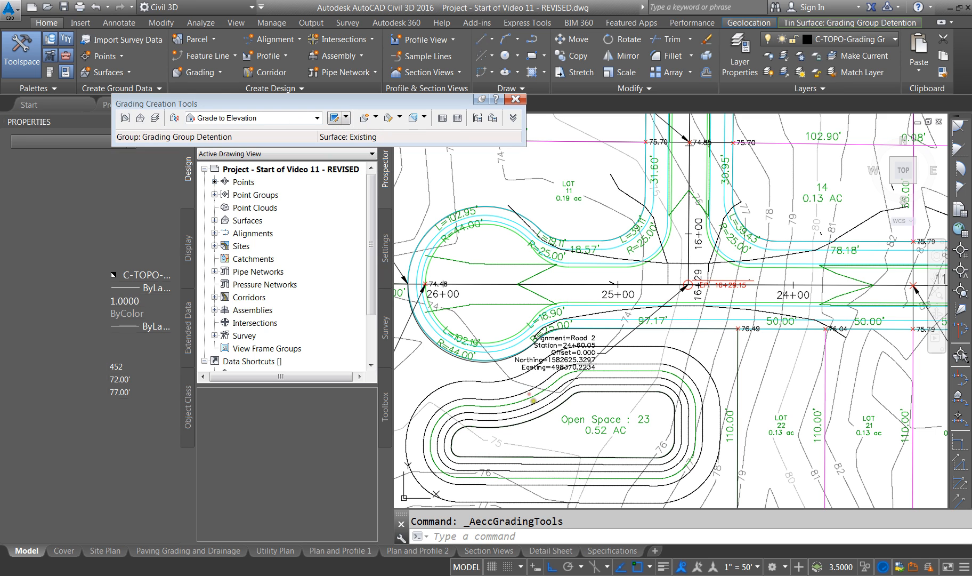
click(346, 118)
click(377, 119)
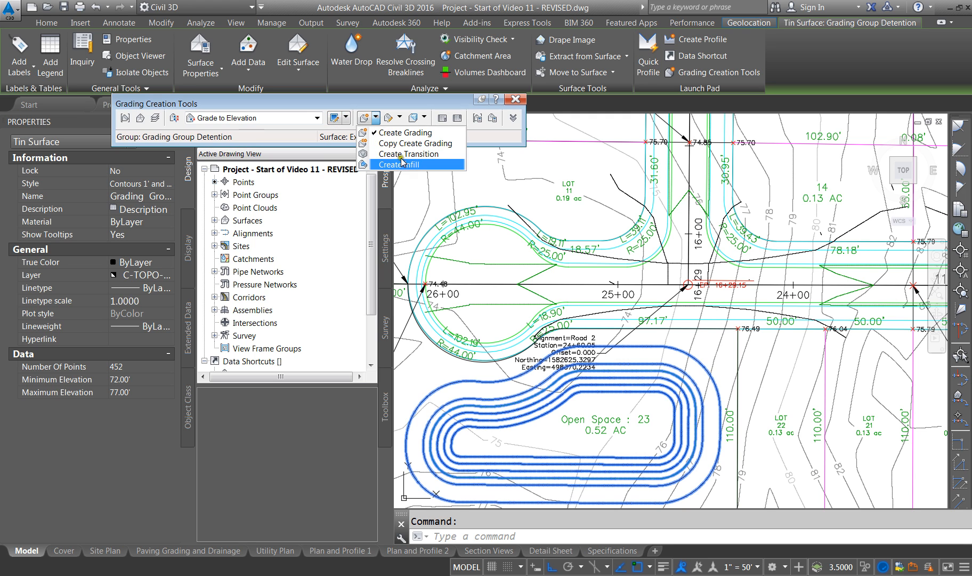
click(405, 151)
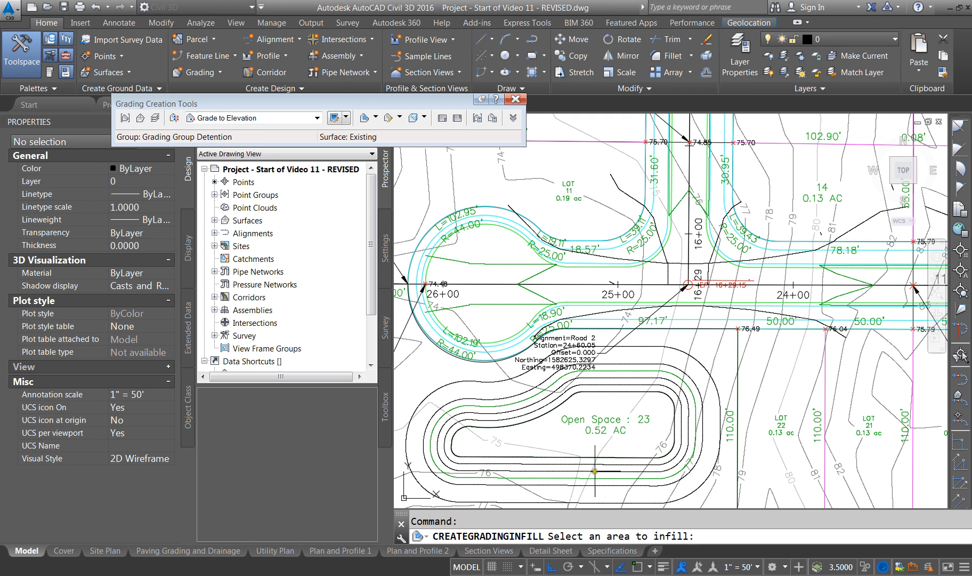
click(569, 439)
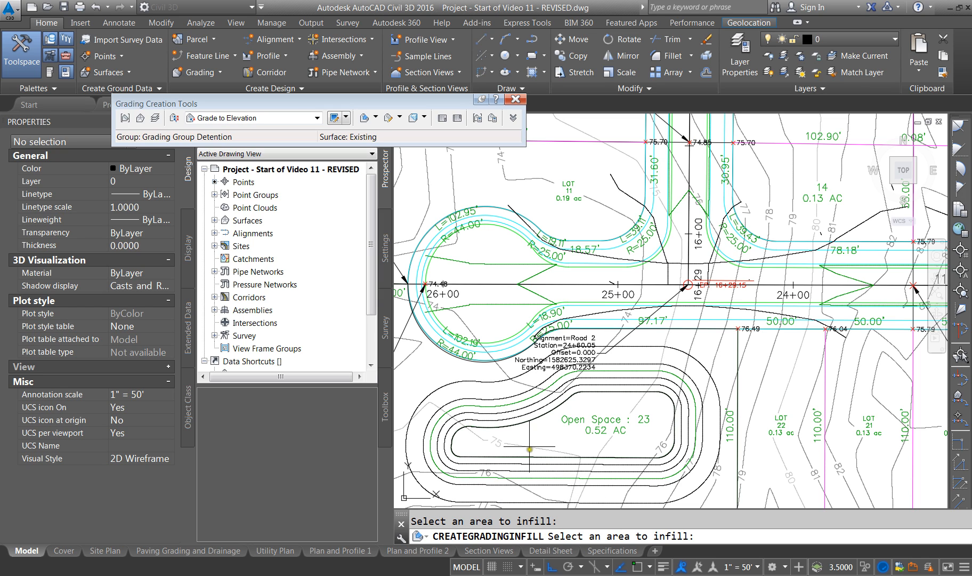
key(Return)
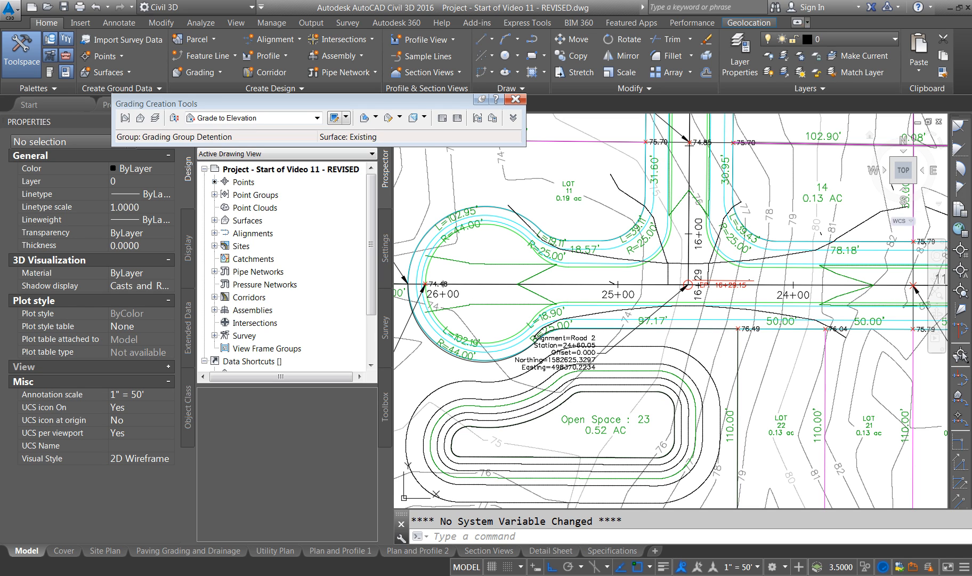
click(515, 99)
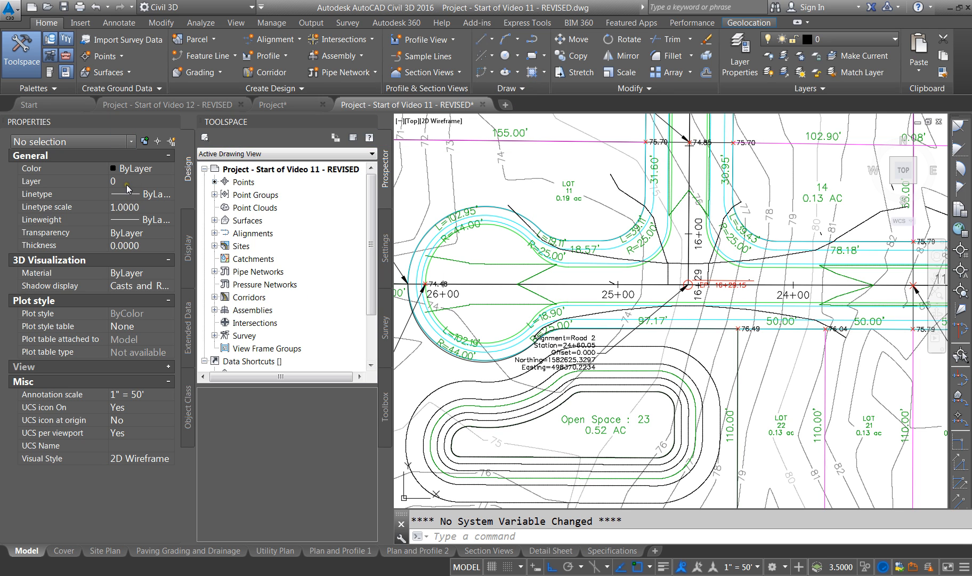
- Start a Stage Storage table with the report title Detention Pond and the Average End Area volume calculation method
click(326, 101)
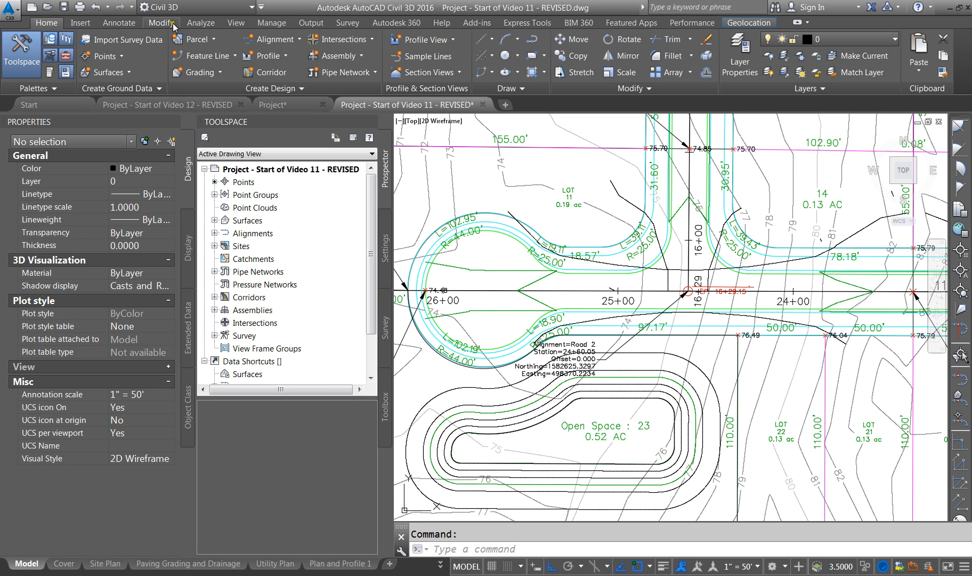
click(200, 22)
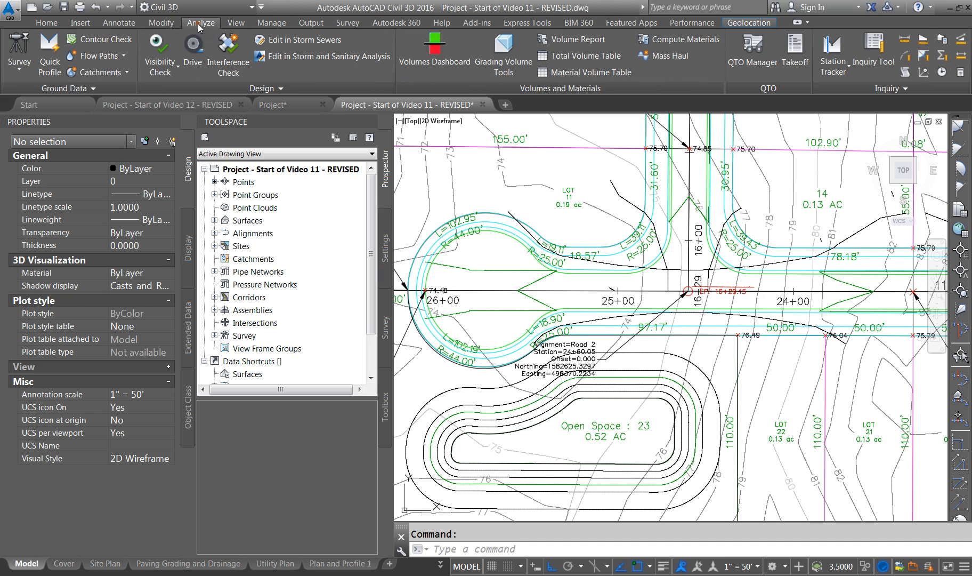
click(281, 88)
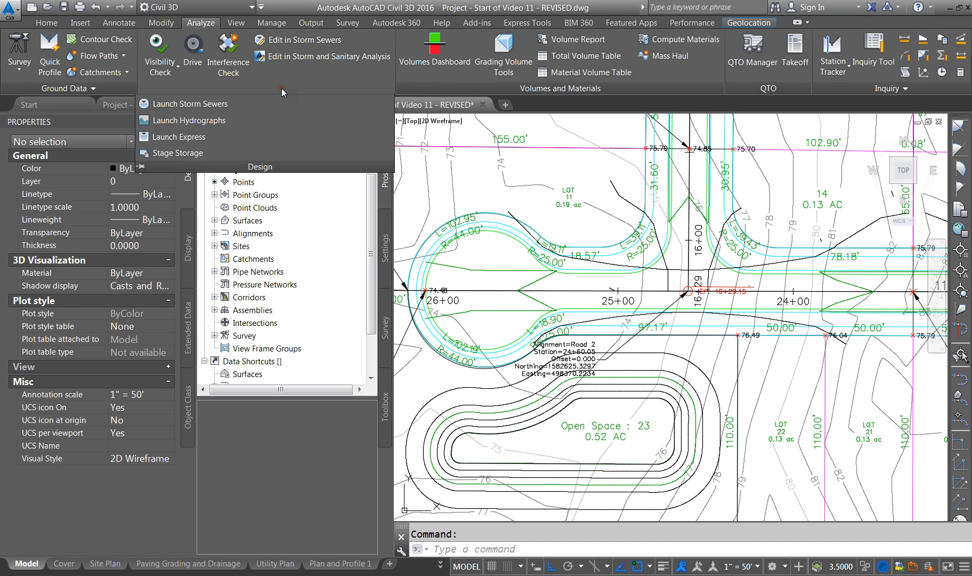
click(166, 153)
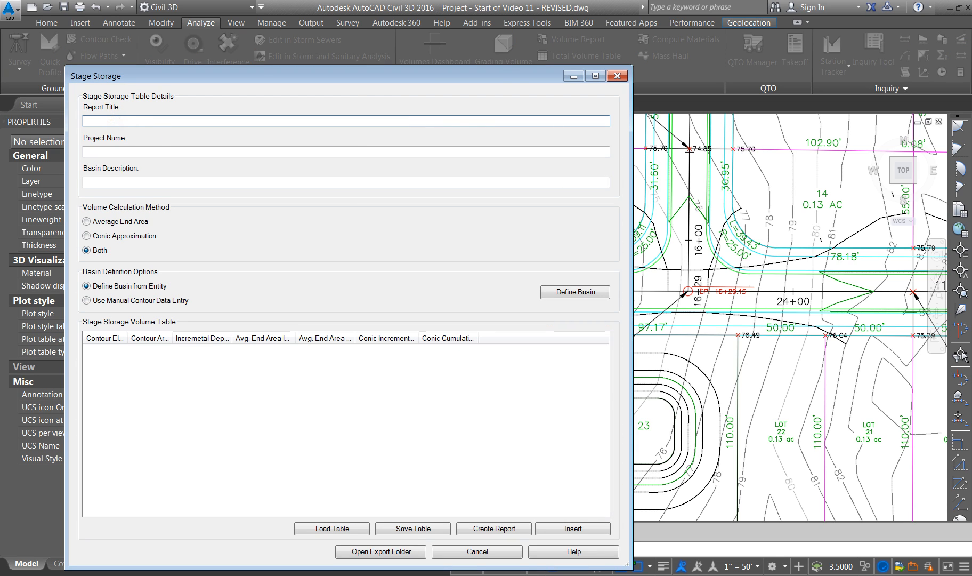
text(Det)
key(BackSpace)
key(BackSpace)
click(184, 153)
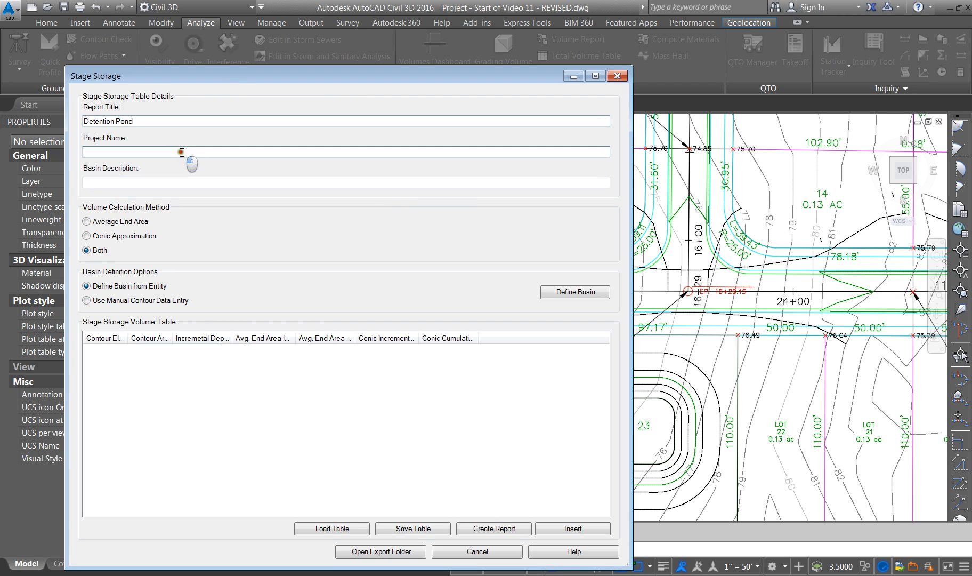
click(114, 222)
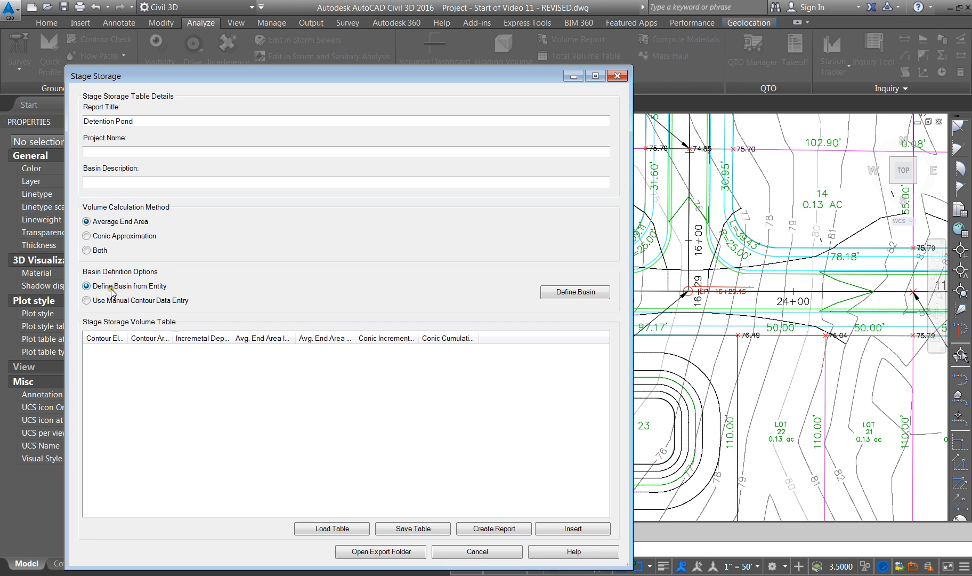
- Define the basin from surface contours, using the detention pond surface in Open Space 23
click(576, 293)
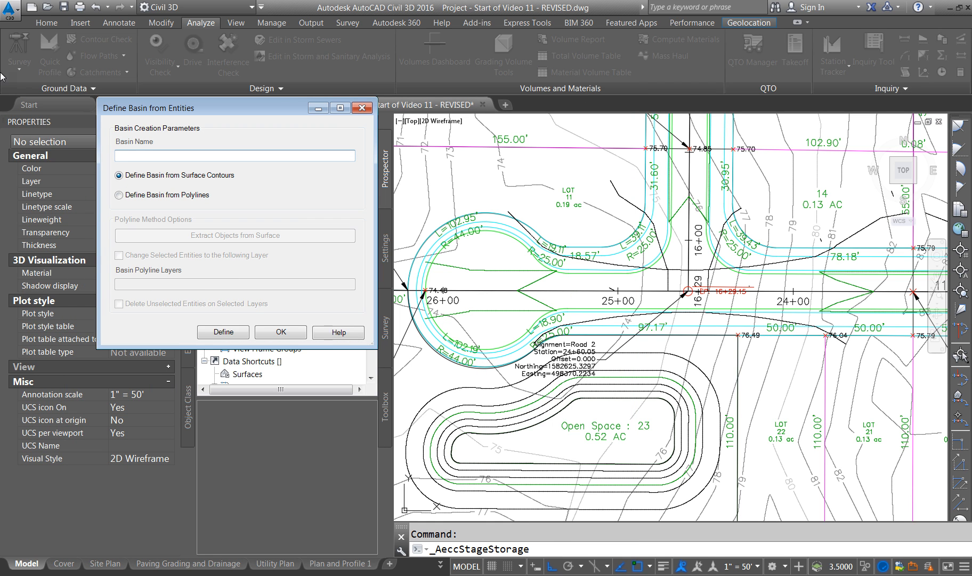
click(126, 155)
key(BackSpace)
click(138, 177)
click(249, 334)
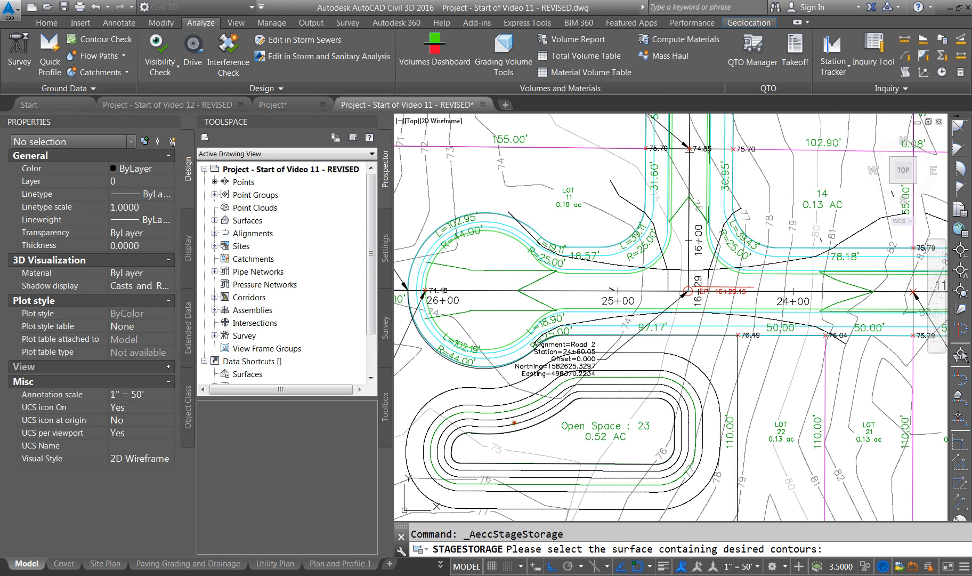
click(514, 423)
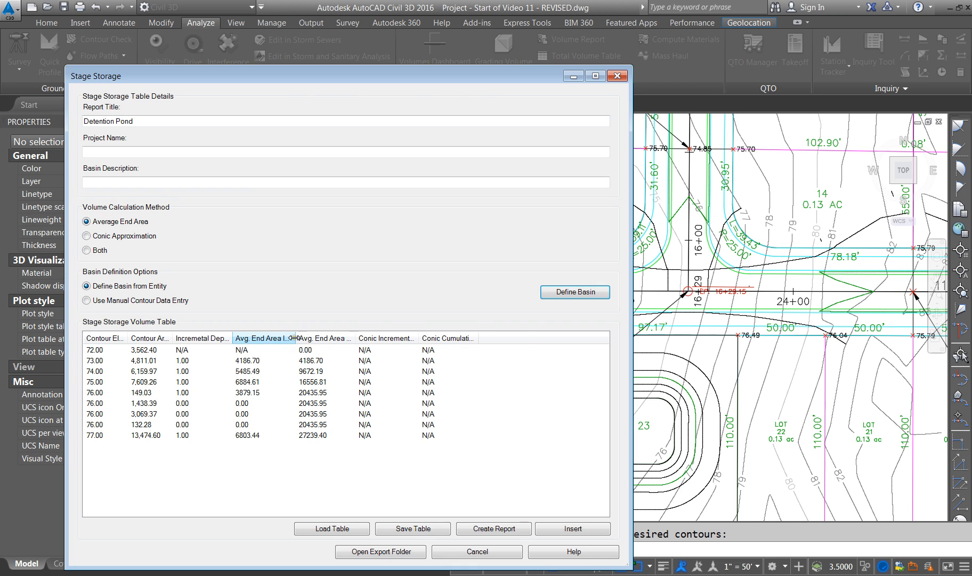
- Widen the average end area volume columns and examine the stage storage rows from elevation 72 to 77, including the repeated 76 entries
drag(297, 338, 353, 335)
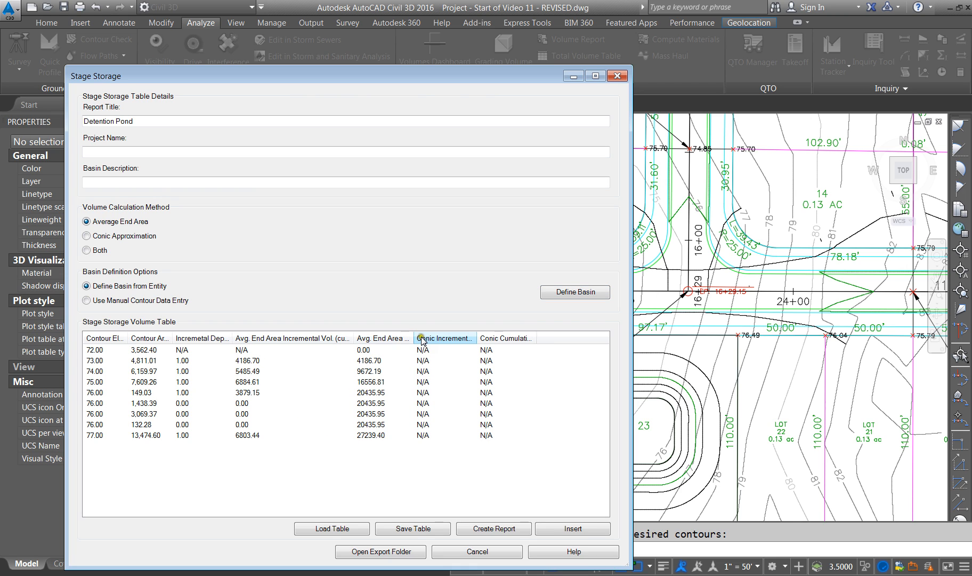
drag(413, 335, 443, 337)
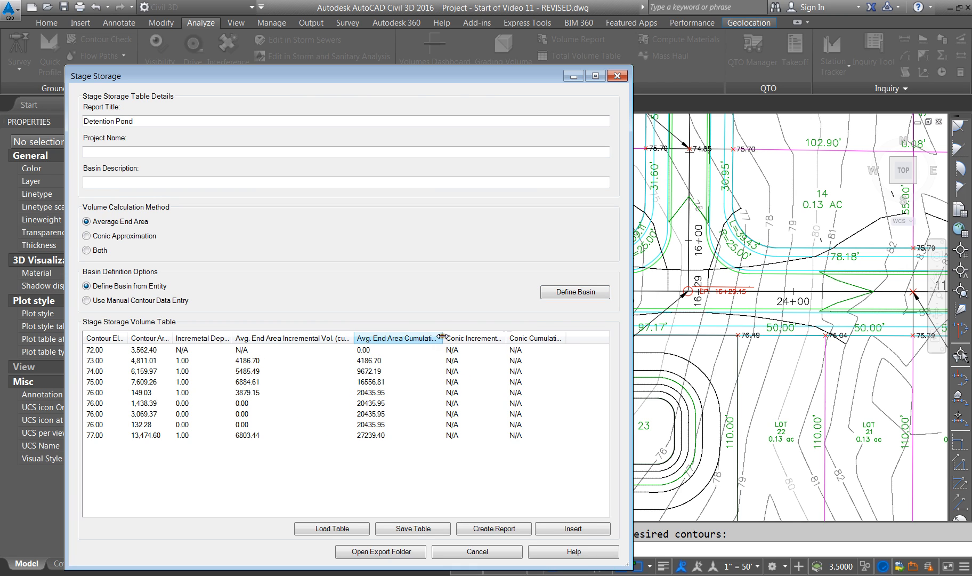
click(375, 351)
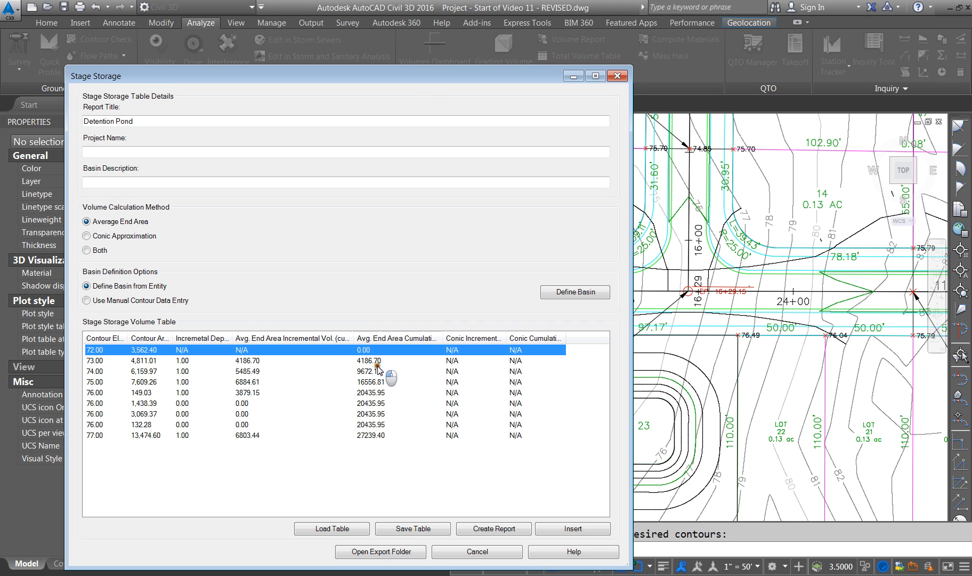
click(95, 404)
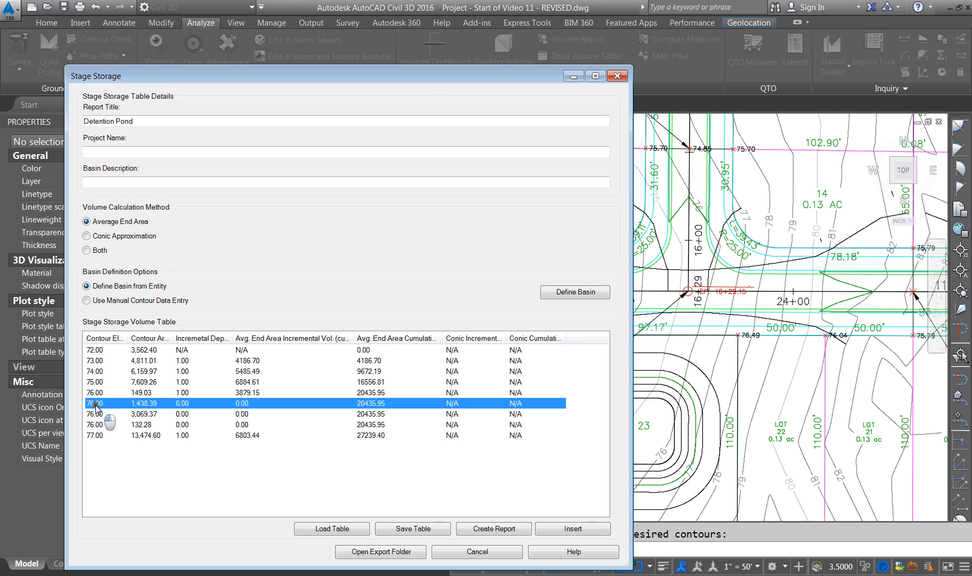
click(97, 436)
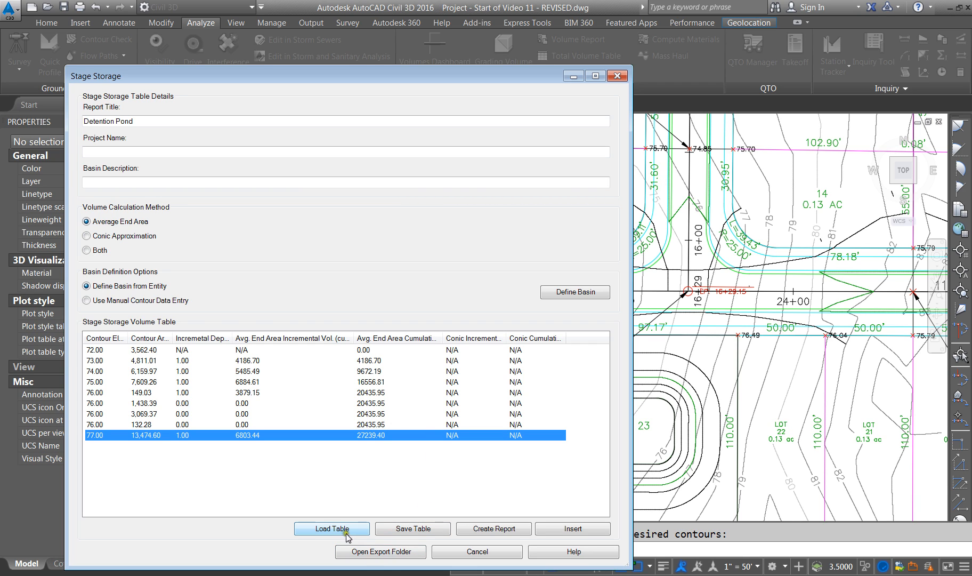
- Save the stage storage table as Detention Pond Stage Storage in the Project folder under ETC 2521 - Hydrology and Hydraulics, and close Stage Storage
click(415, 529)
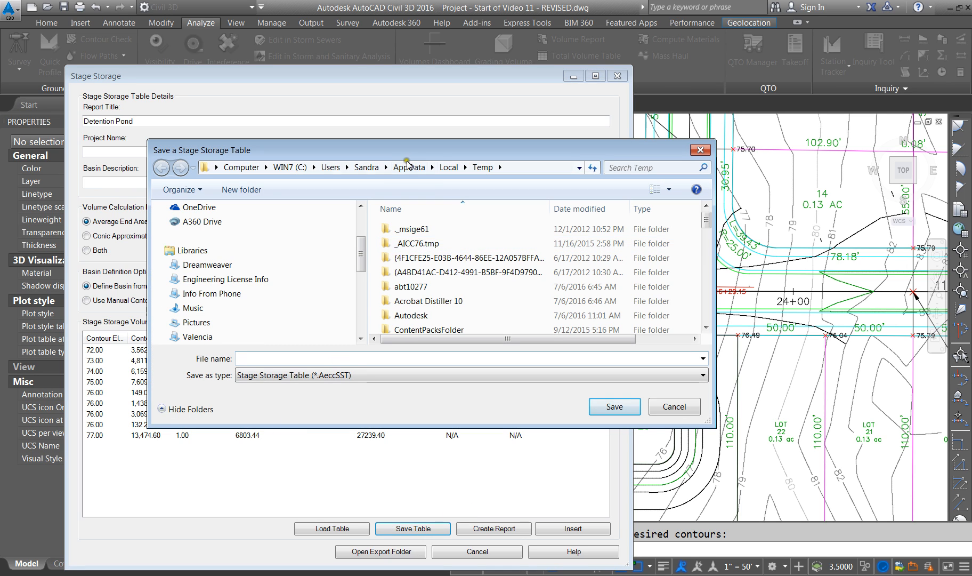
drag(361, 266, 361, 320)
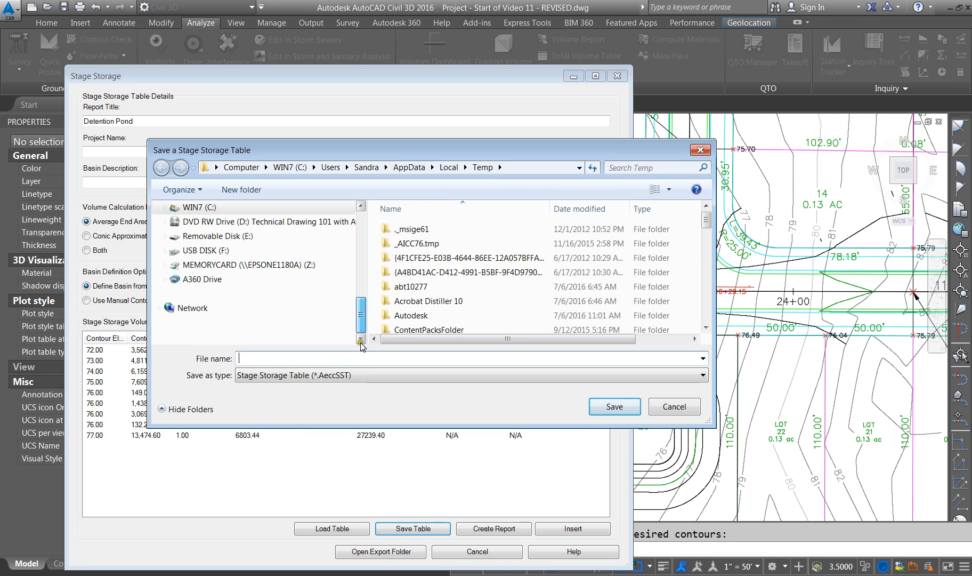
click(206, 279)
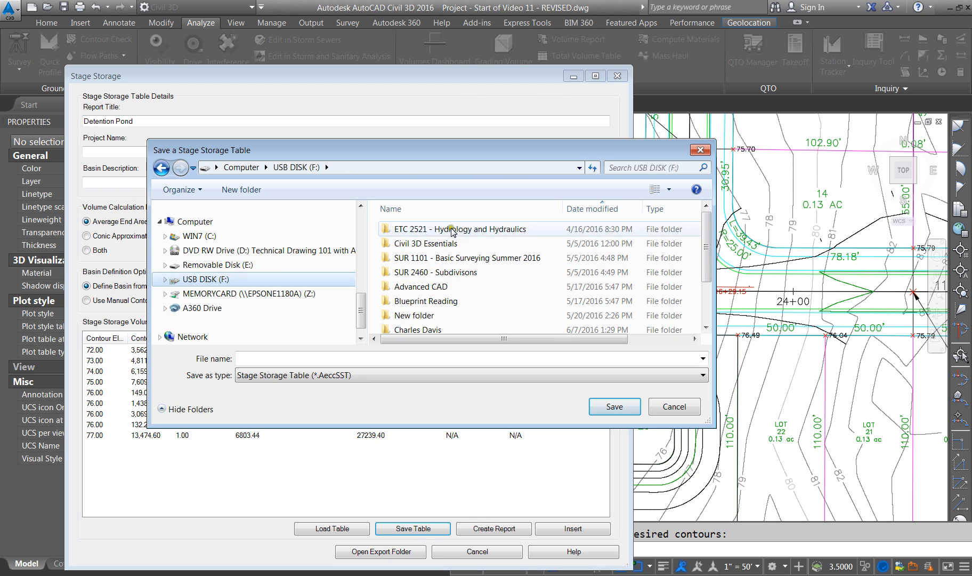
double_click(426, 230)
click(414, 287)
double_click(414, 287)
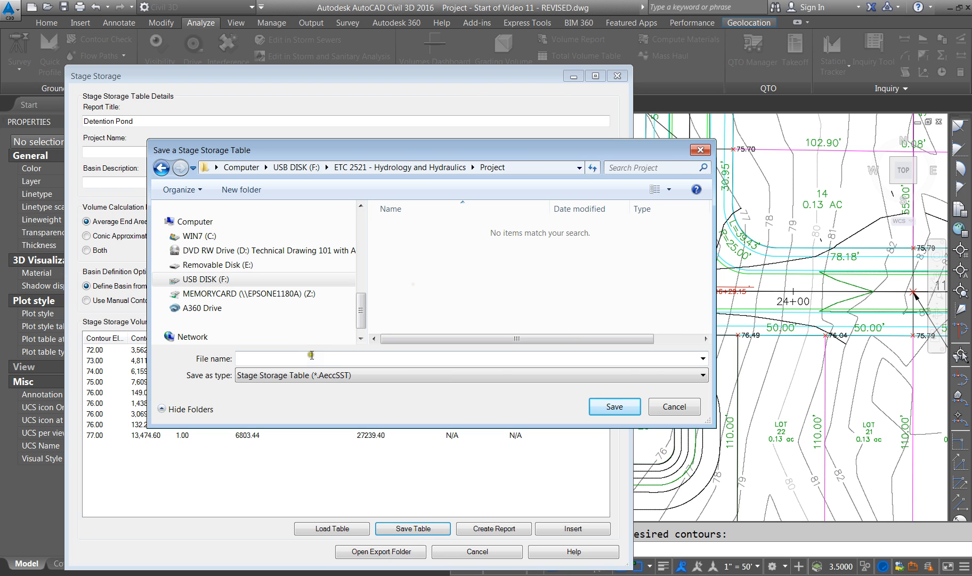
click(311, 356)
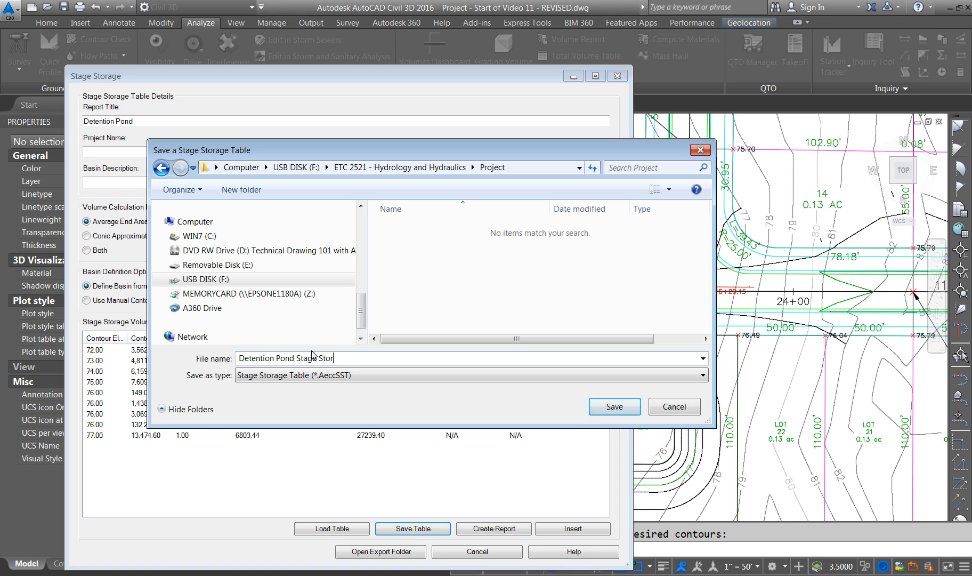
text(ge)
click(602, 406)
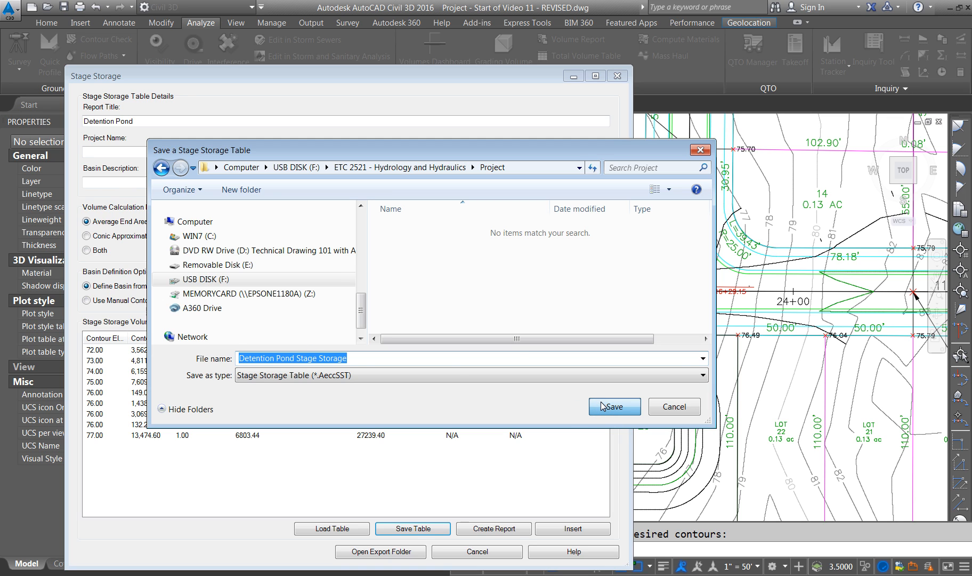
click(496, 556)
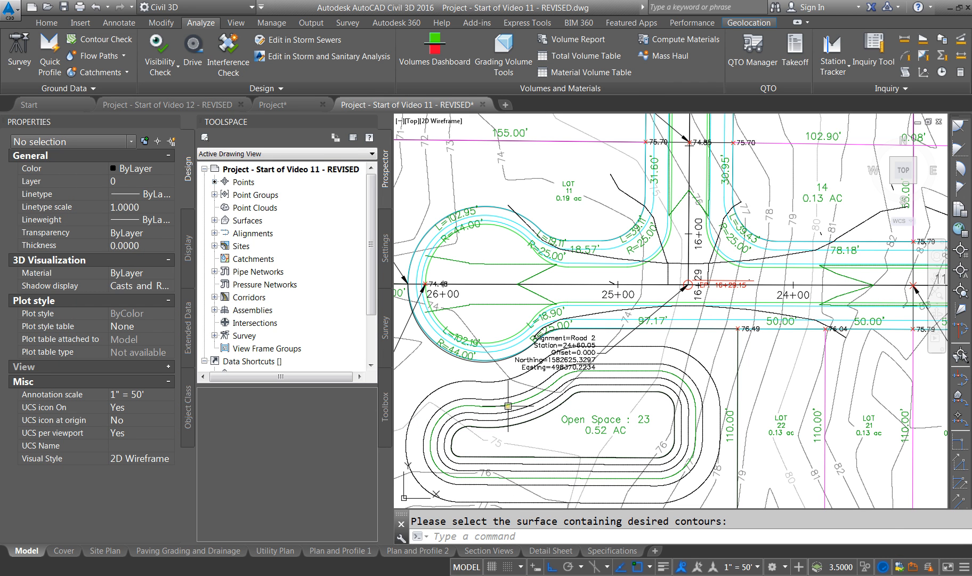
- Examine the road cross line at spot elevation 74.85, the profile views, and the road layout between the Road 2 junction and Open Space 23
scroll(547, 422, down, 2)
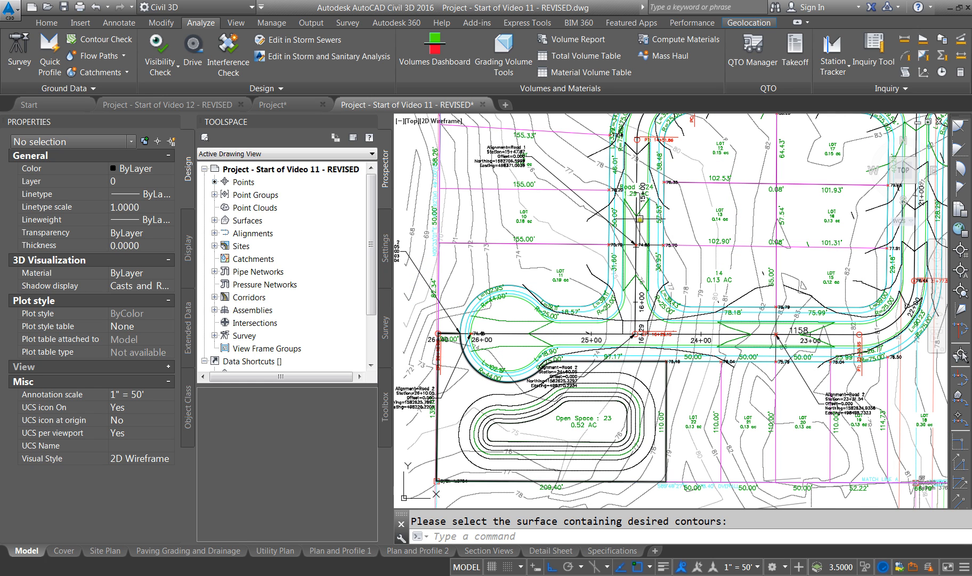
scroll(637, 241, up, 5)
click(631, 240)
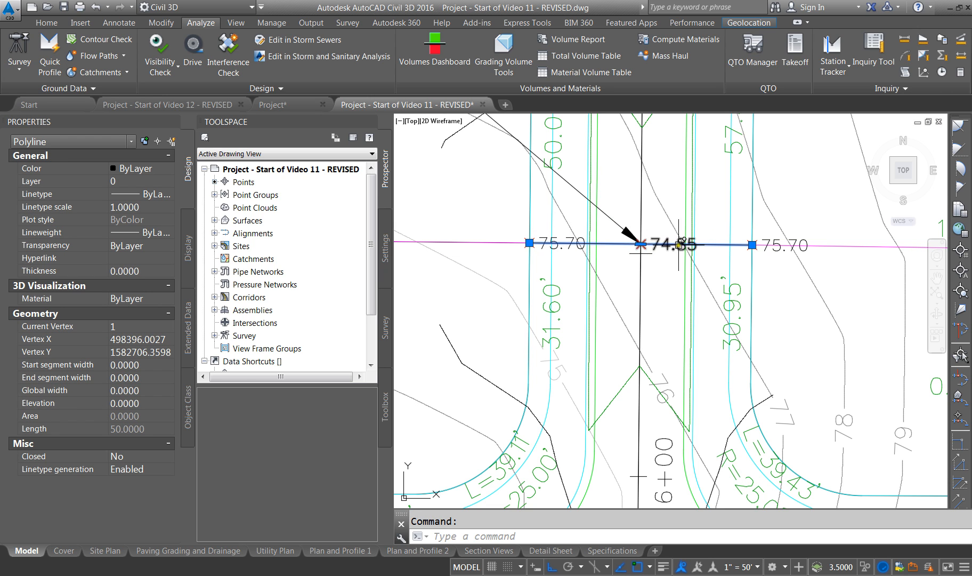
scroll(561, 263, down, 5)
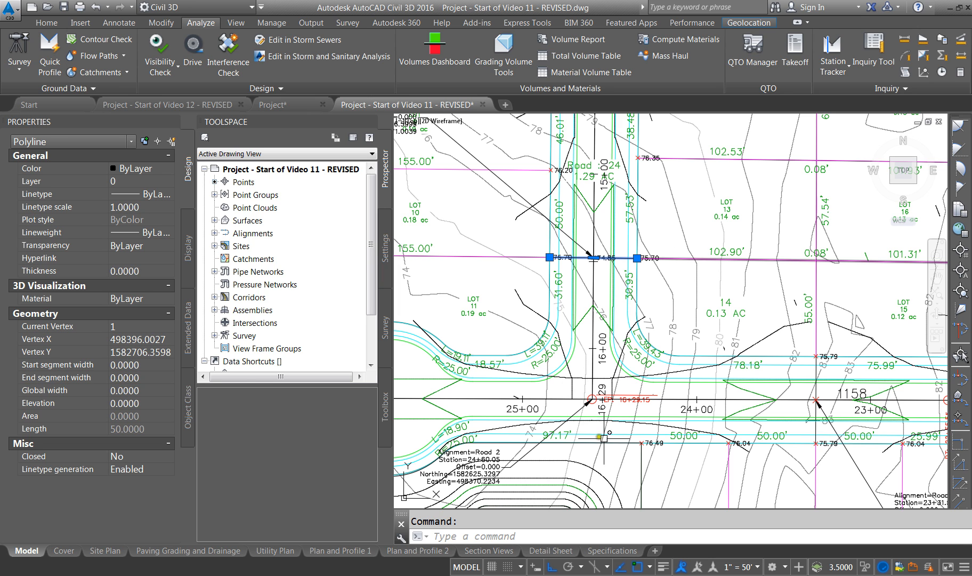
scroll(768, 379, down, 5)
scroll(773, 360, down, 5)
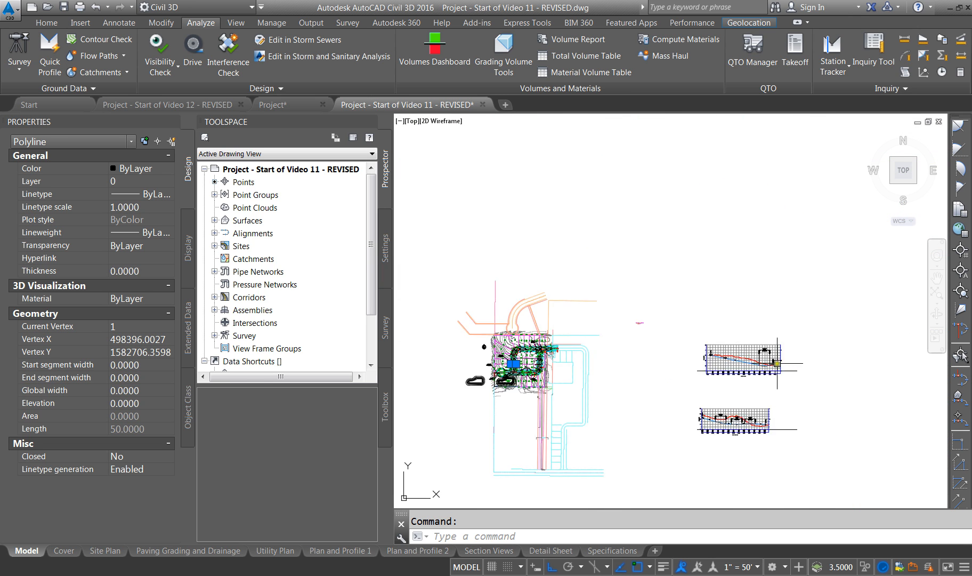
scroll(747, 368, up, 5)
scroll(742, 369, down, 5)
scroll(743, 369, up, 5)
scroll(746, 405, down, 5)
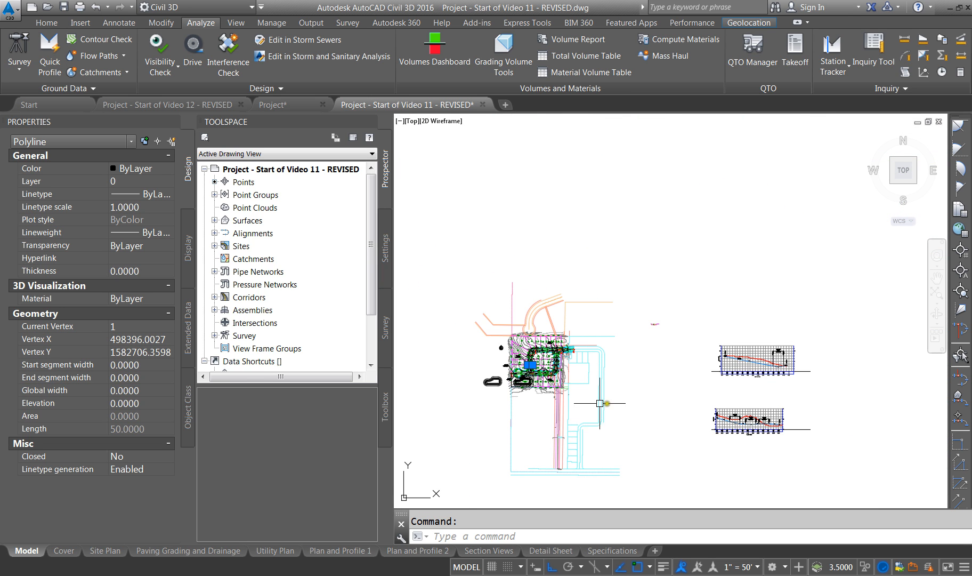
scroll(768, 422, up, 5)
scroll(768, 422, down, 5)
scroll(697, 440, up, 10)
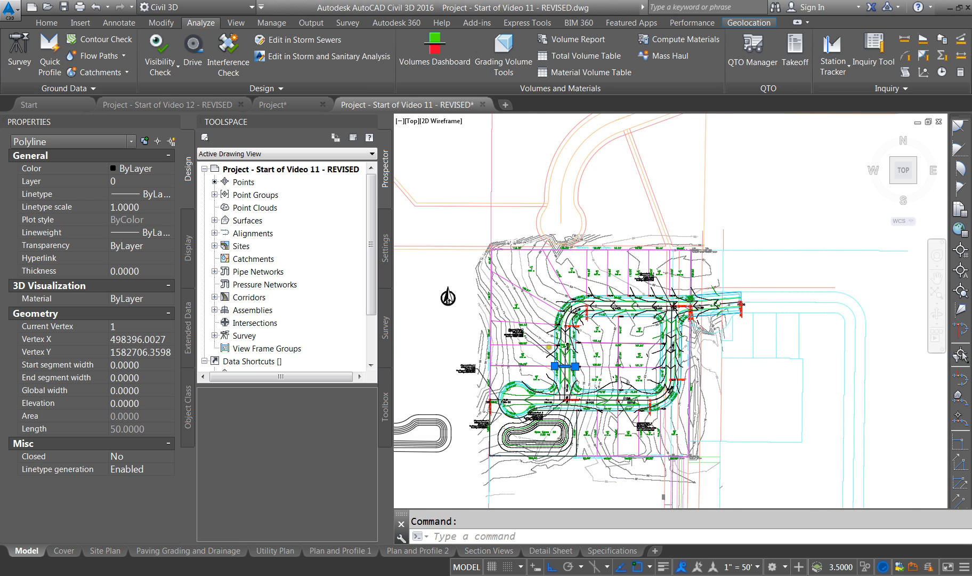
scroll(697, 440, down, 3)
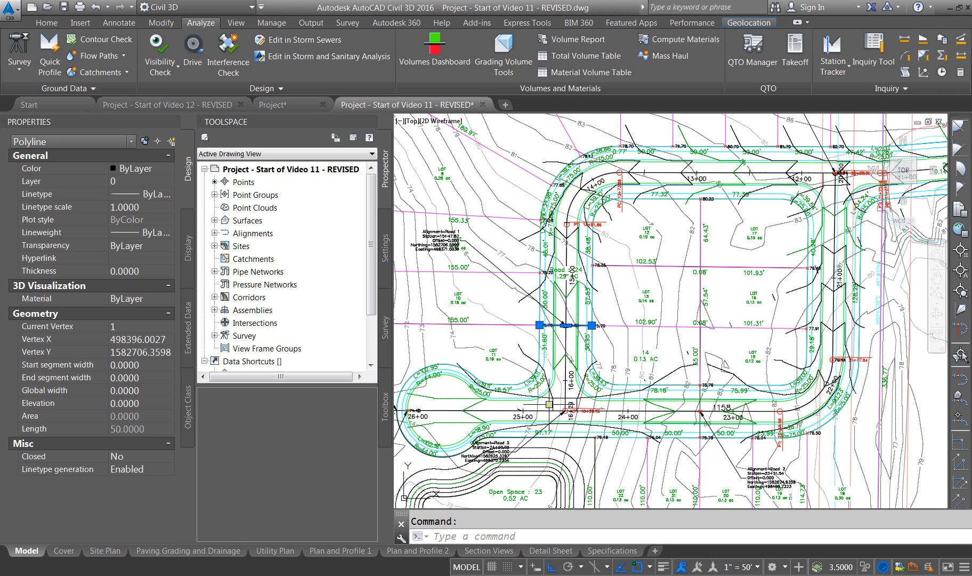
scroll(549, 402, down, 2)
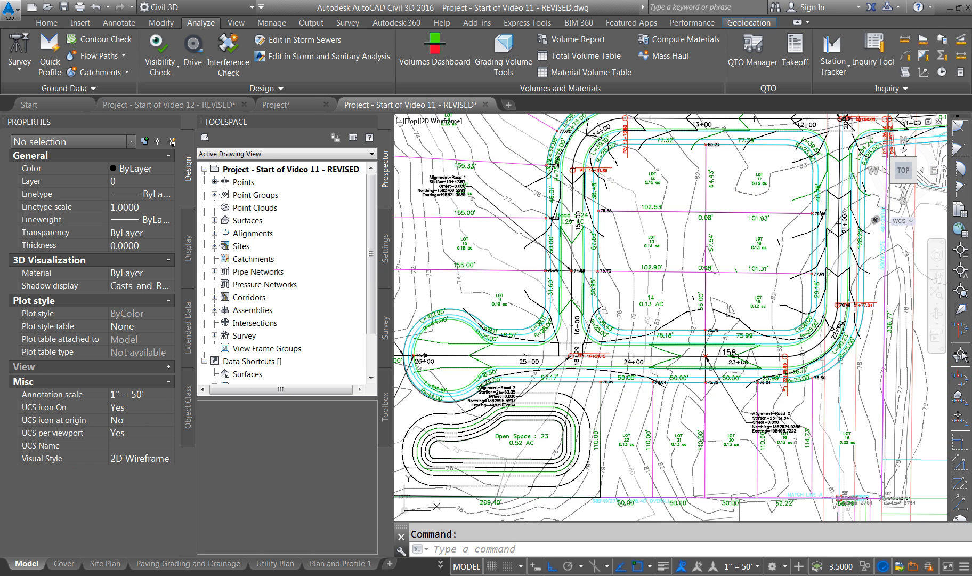
click(340, 182)
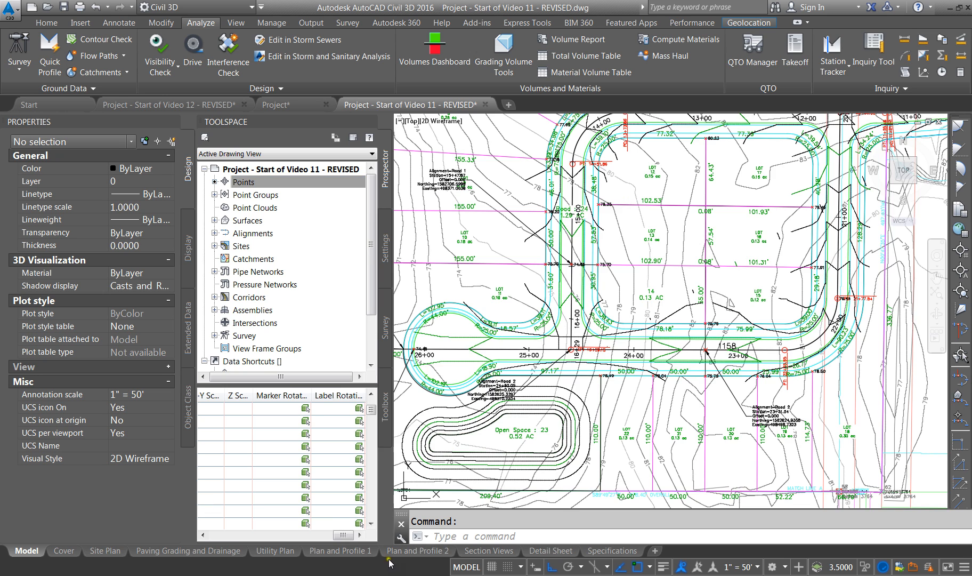
- Start a 3D polyline at the east curb line on the cross line by spot elevation 74.85, and run it across to the west curb line
click(444, 535)
text(3dpoly)
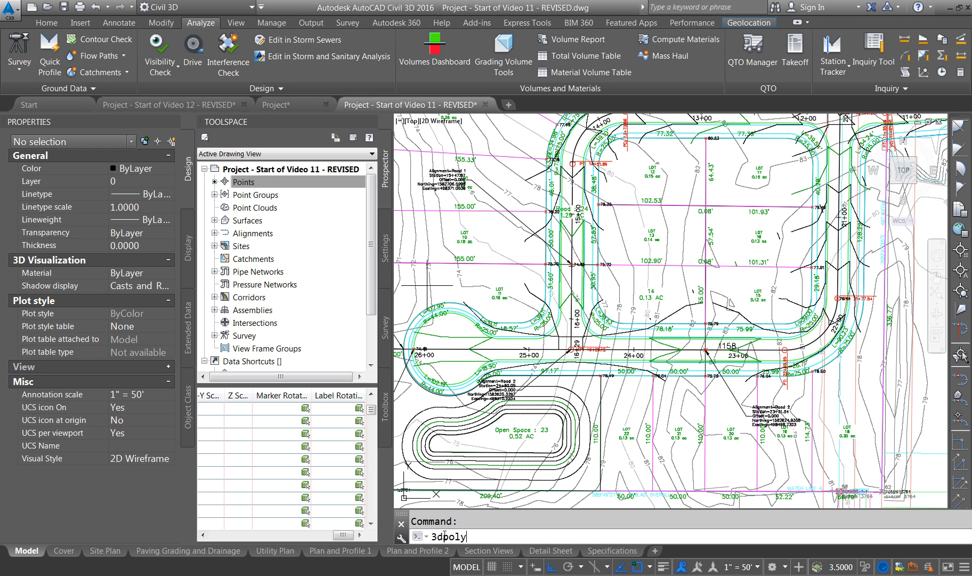
key(Return)
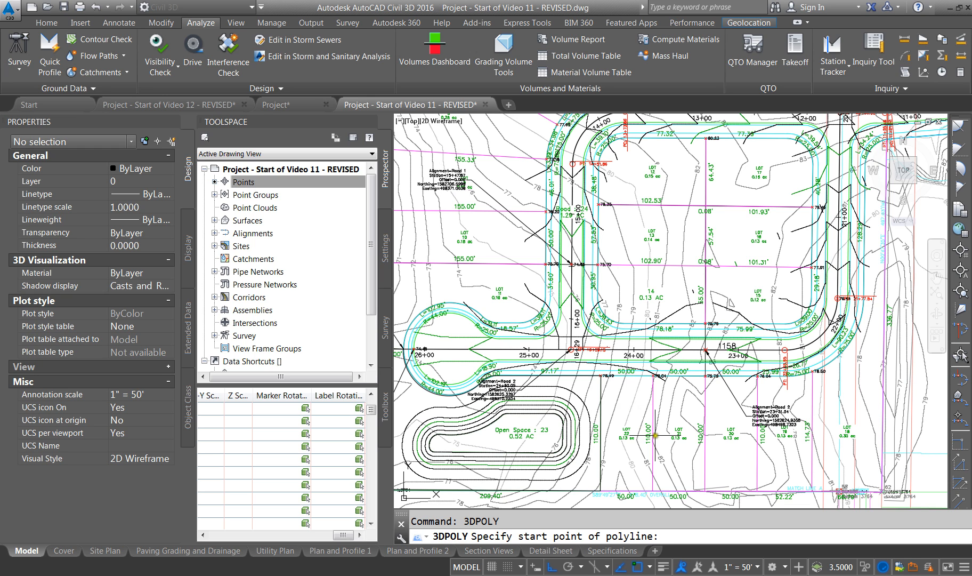
scroll(551, 279, up, 10)
scroll(623, 230, down, 4)
scroll(533, 287, up, 4)
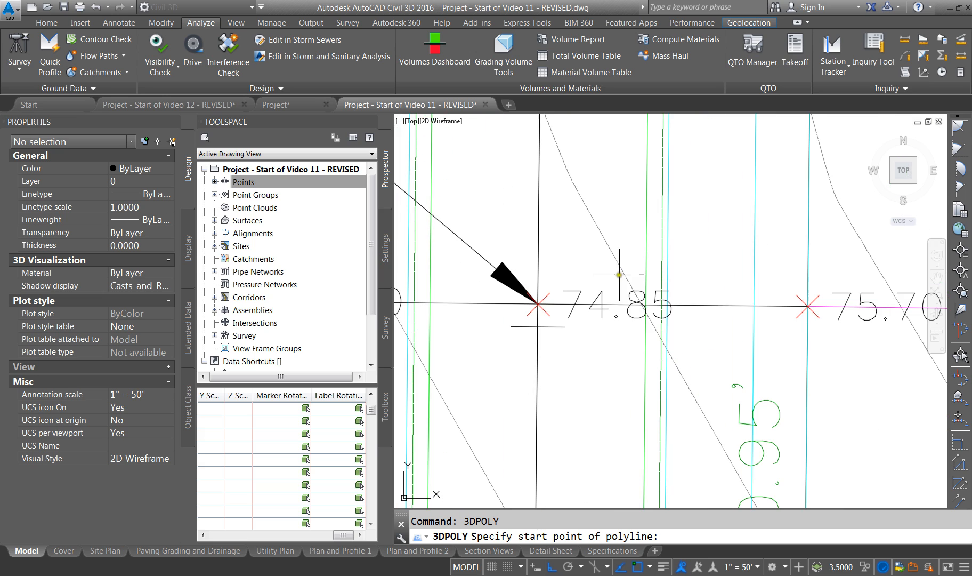
shift+right_click(645, 301)
click(682, 383)
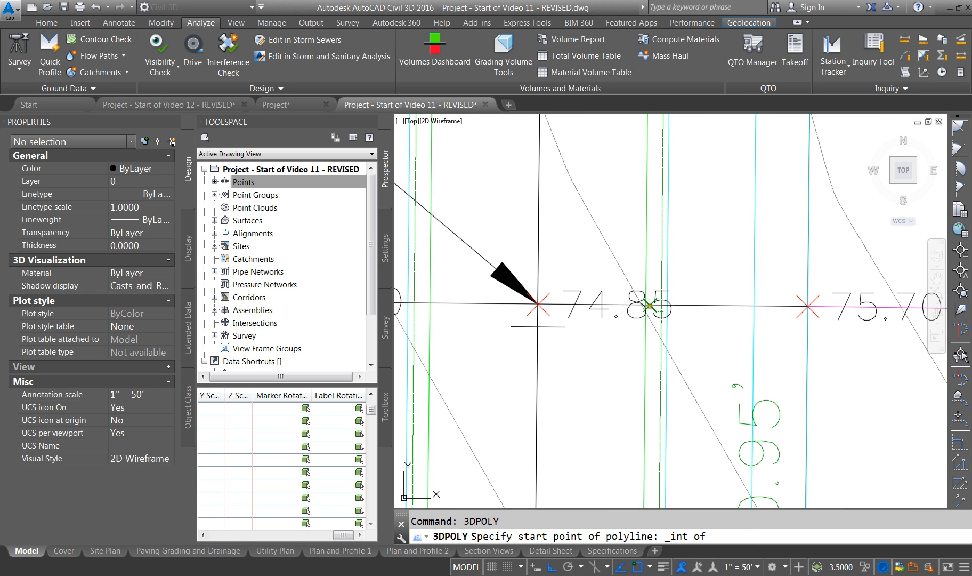
click(645, 305)
scroll(640, 317, down, 4)
scroll(495, 271, up, 8)
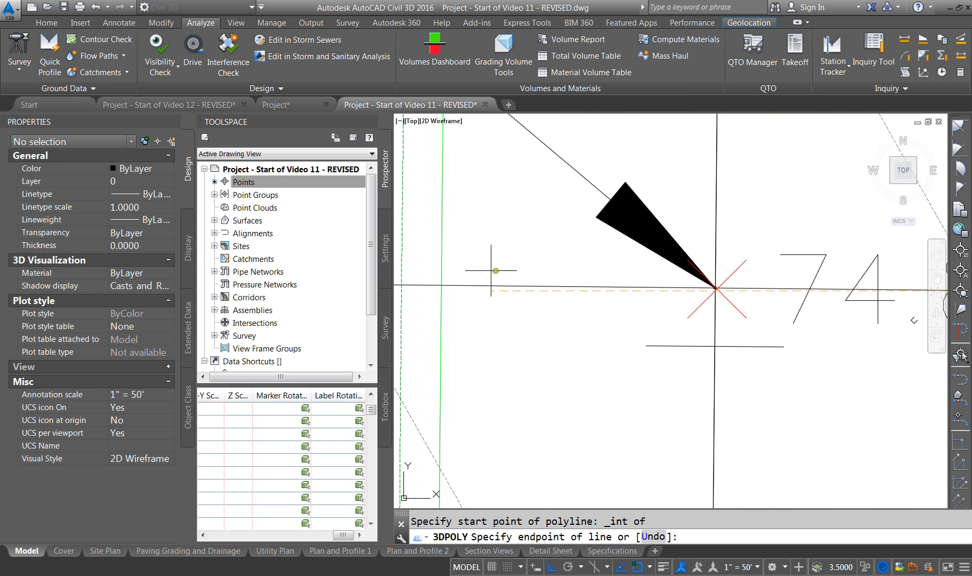
scroll(480, 320, down, 2)
click(447, 287)
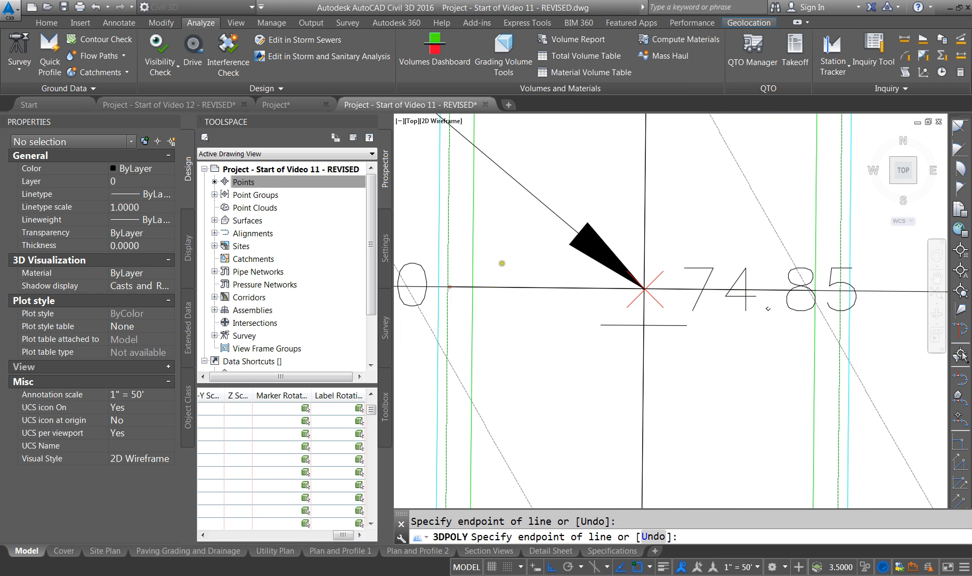
- Continue the 3D polyline south across Road 2, and end it with ortho off inside the detention pond in Open Space 23
scroll(480, 363, down, 9)
scroll(493, 405, up, 3)
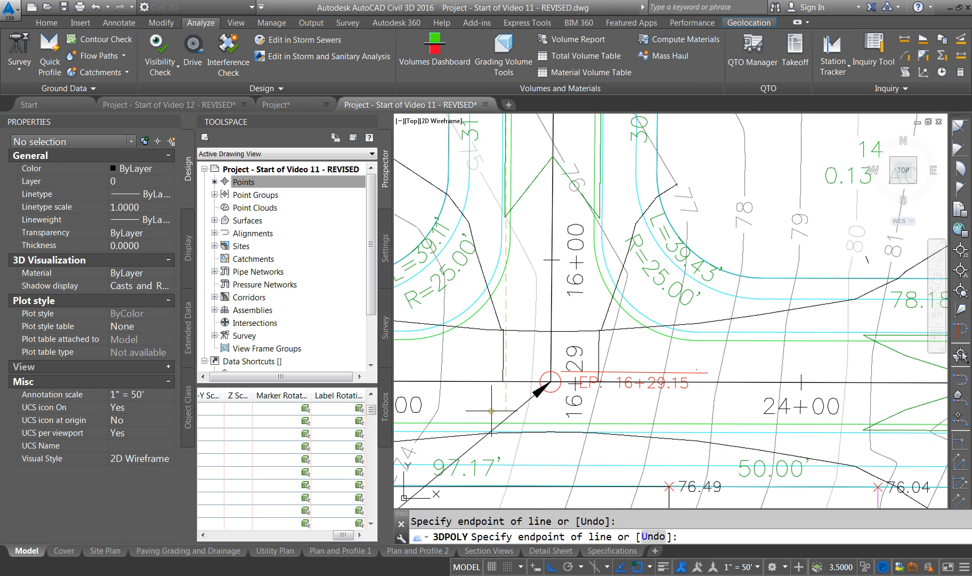
click(504, 443)
scroll(505, 445, down, 2)
scroll(506, 464, up, 2)
scroll(509, 464, down, 4)
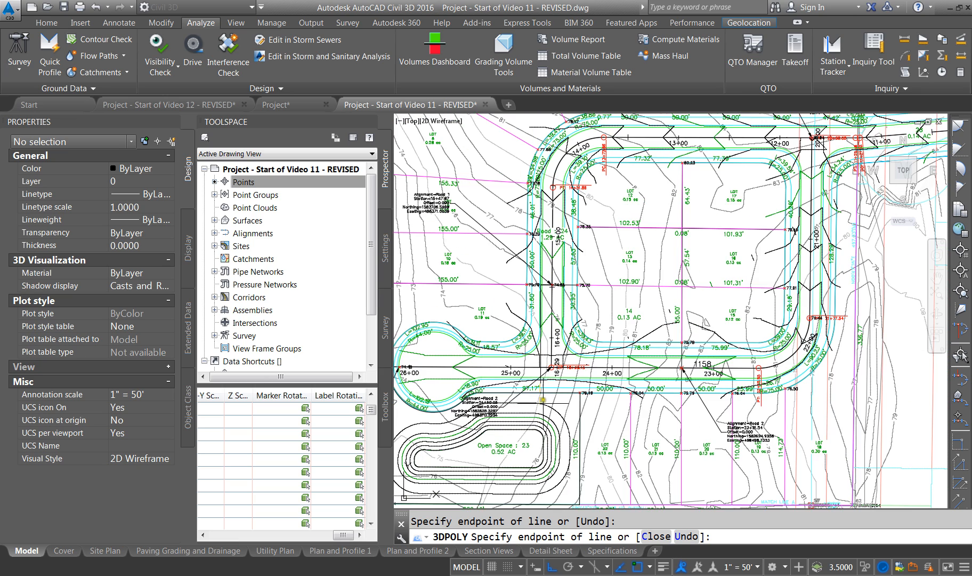
scroll(529, 447, up, 2)
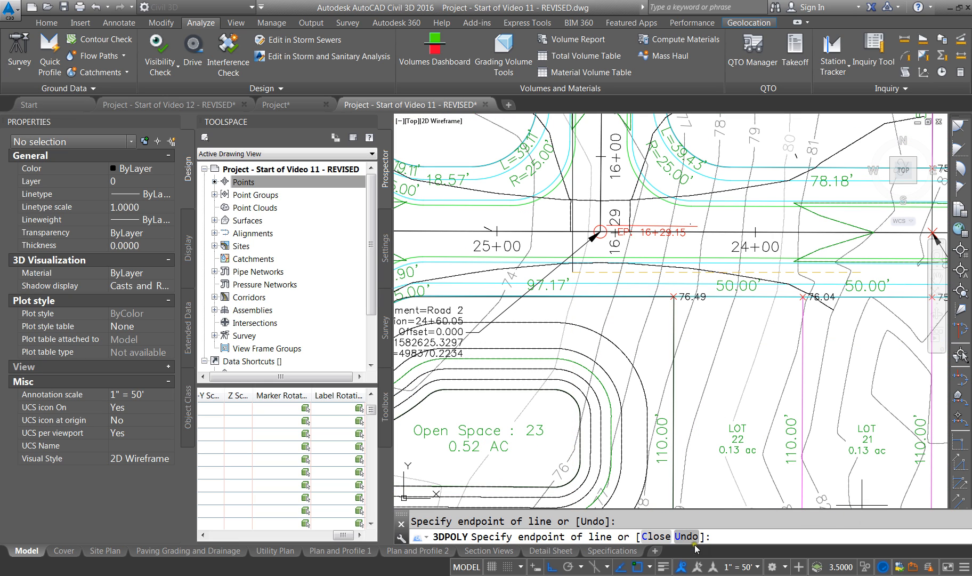
click(549, 567)
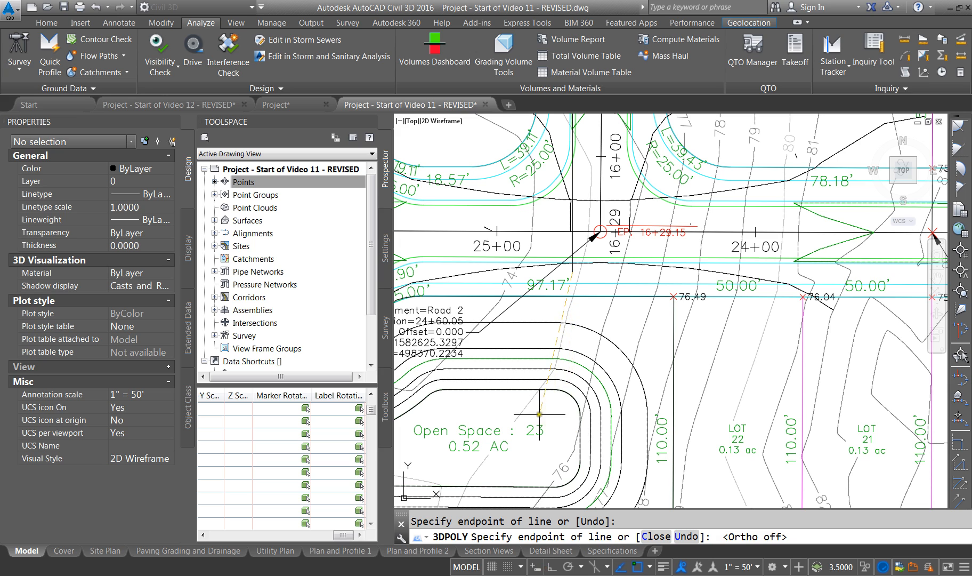
click(562, 403)
key(Escape)
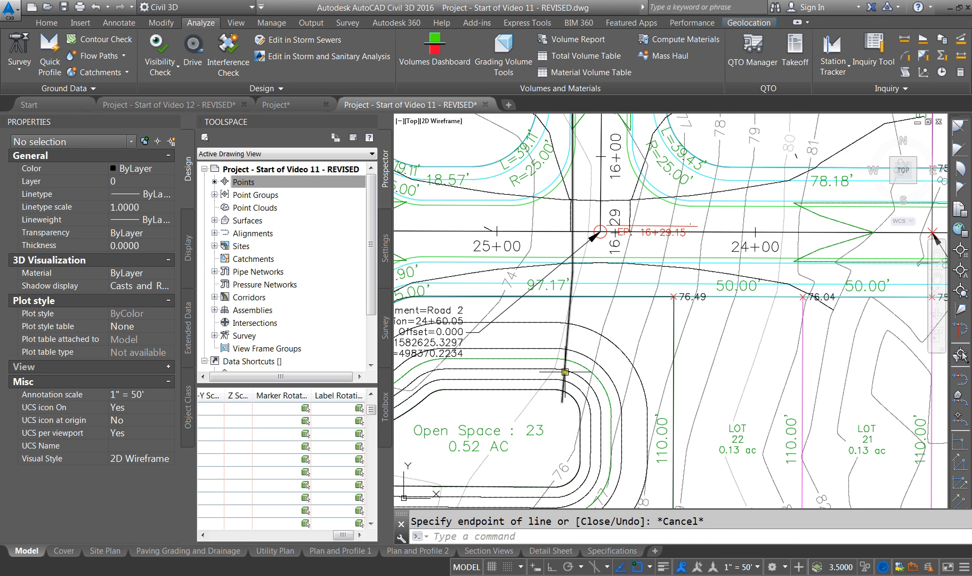
- Set the elevation of the new 3D polyline's vertex 4, inside the pond, to 67
click(562, 394)
click(159, 313)
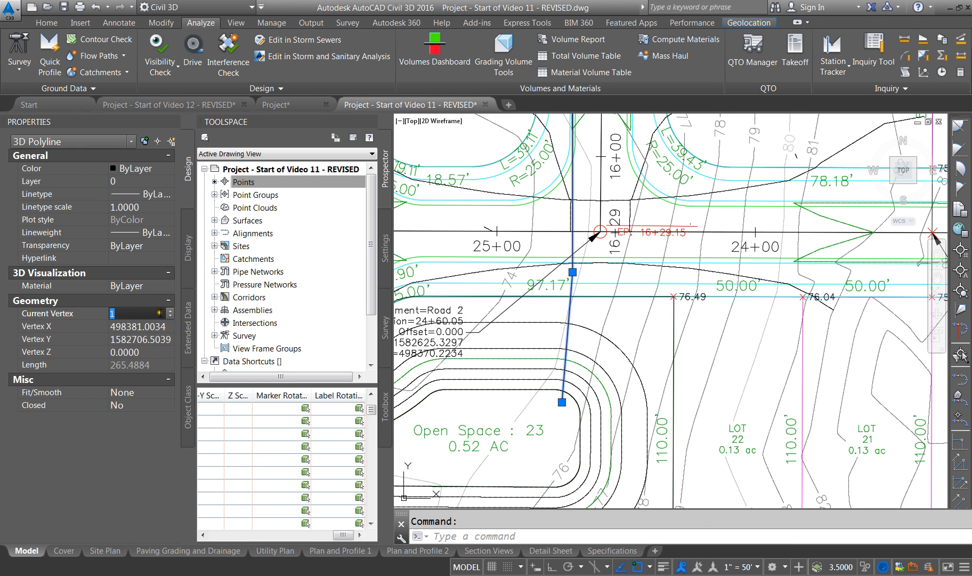
click(170, 310)
click(171, 310)
click(170, 310)
click(142, 352)
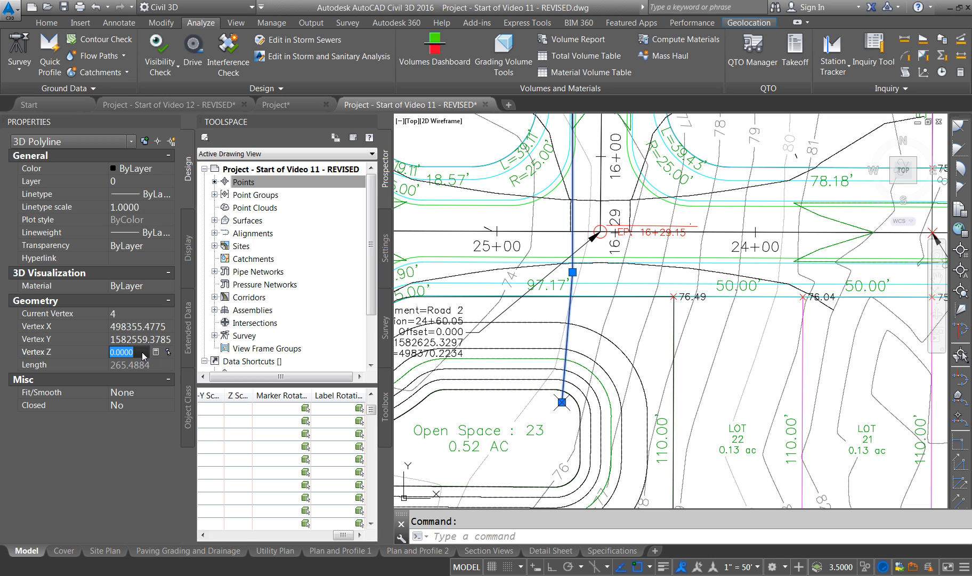
text(67)
click(143, 309)
- Set the elevation of the 3D polyline's vertex 3, on the south side of Road 2, to 68
click(170, 311)
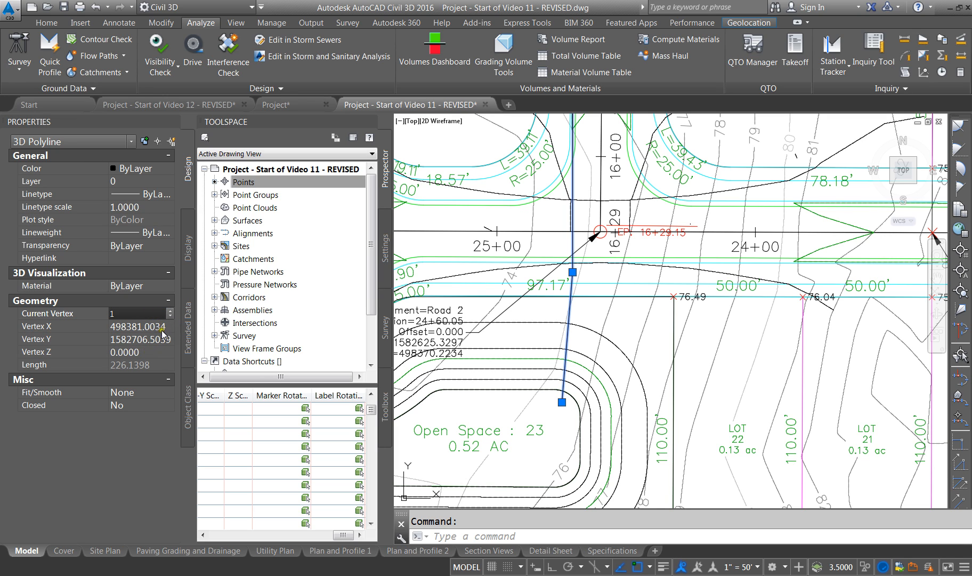
click(170, 308)
click(170, 309)
click(162, 352)
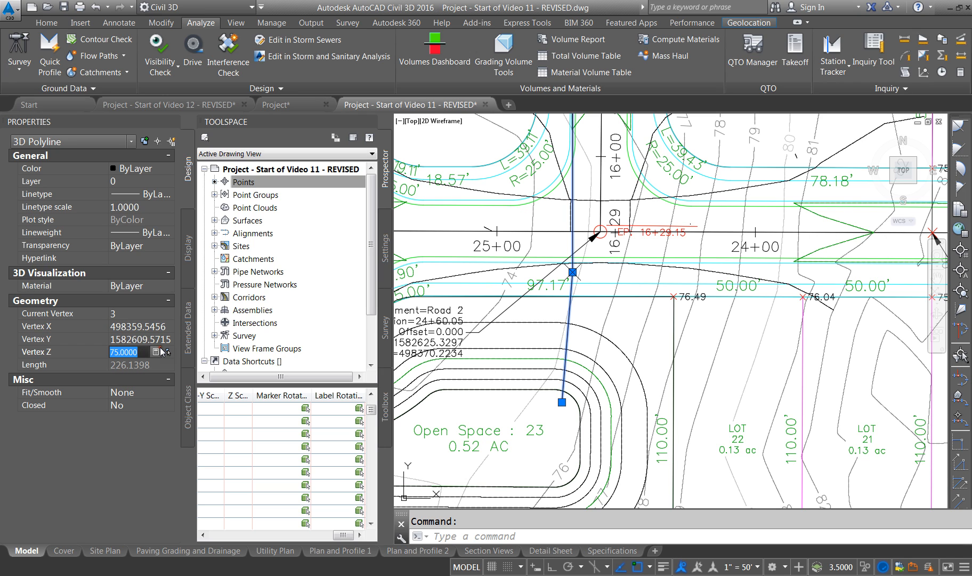
text(68)
click(148, 314)
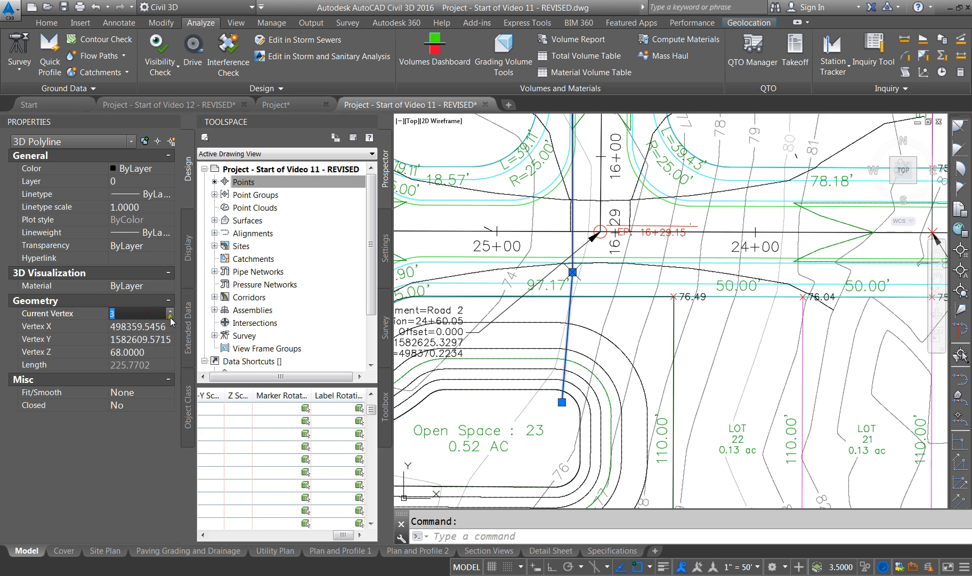
- Change the elevation of the 3D polyline's vertex 2, at the west curb line by spot elevation 74.85
click(170, 316)
click(151, 352)
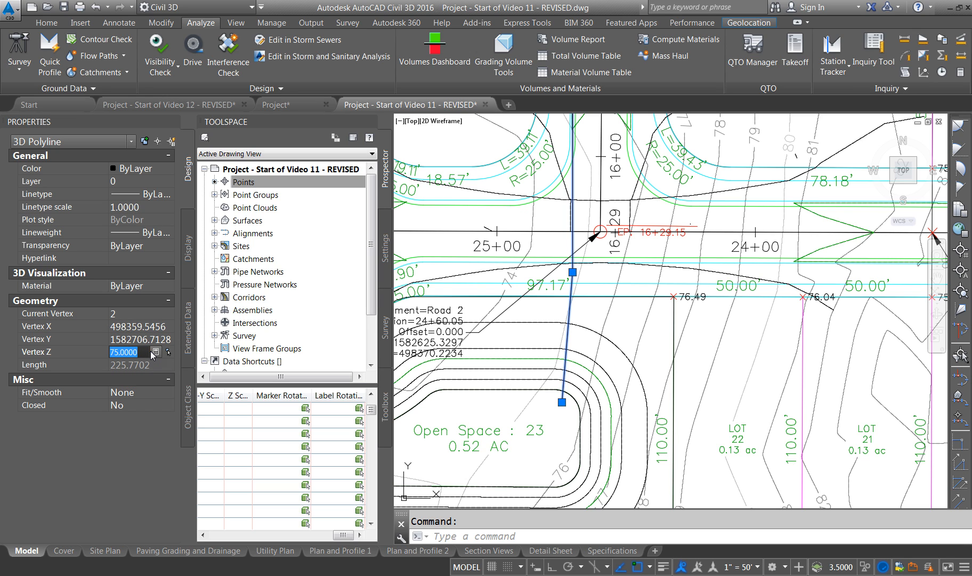
text(36)
click(162, 313)
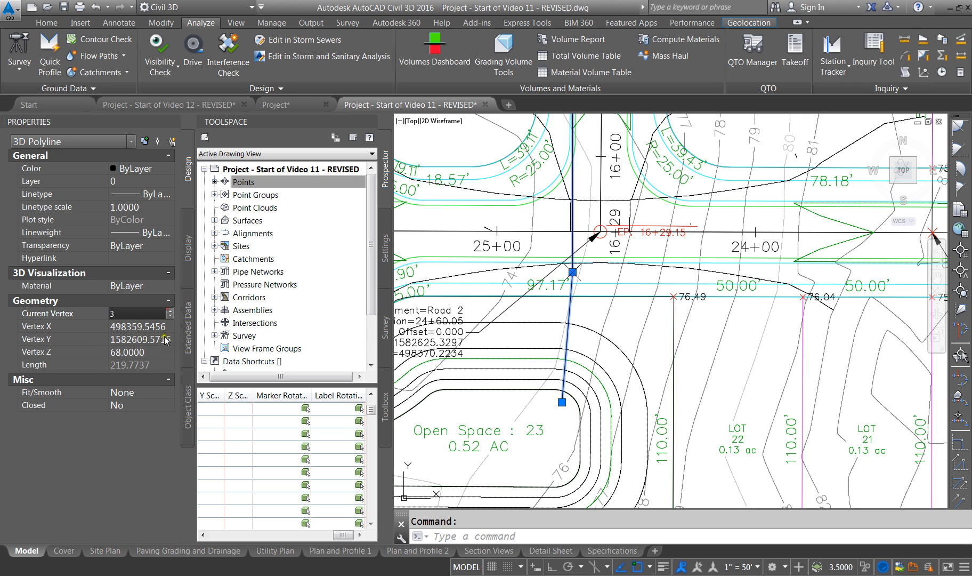
- Set the elevation of the 3D polyline's vertex 1, at the east curb line by spot elevation 74.85, to 70
click(170, 314)
click(151, 352)
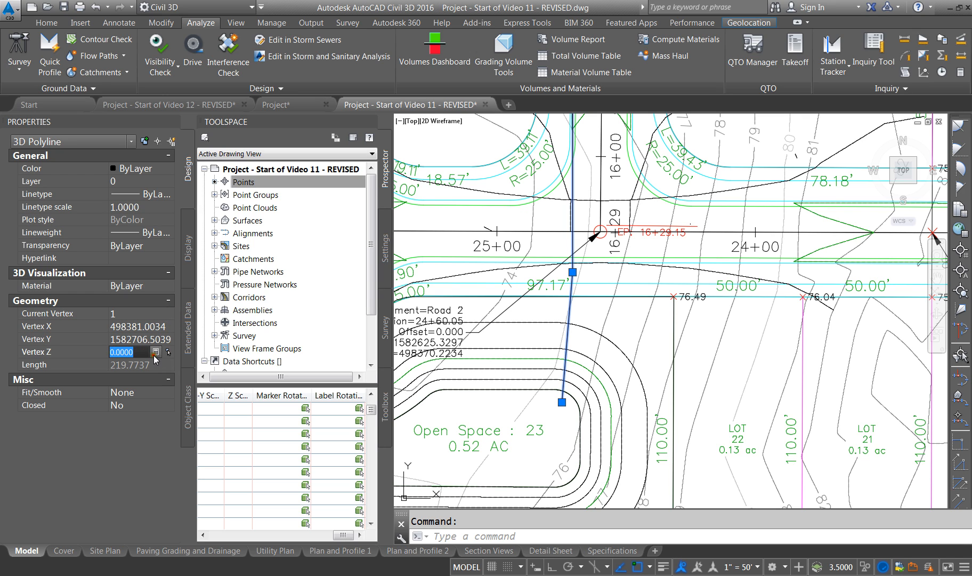
text(70)
key(Return)
scroll(304, 333, down, 1)
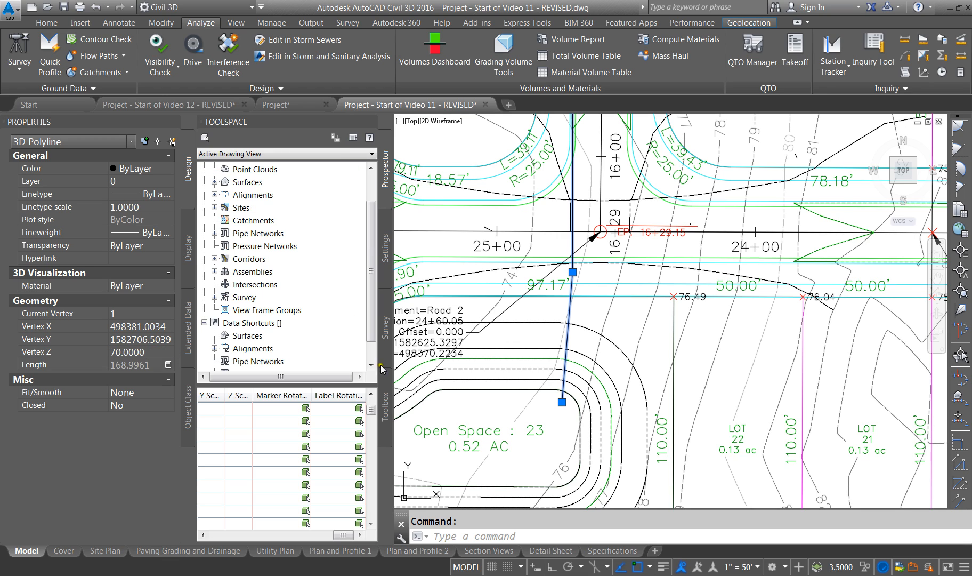
click(660, 182)
scroll(604, 273, down, 6)
key(Escape)
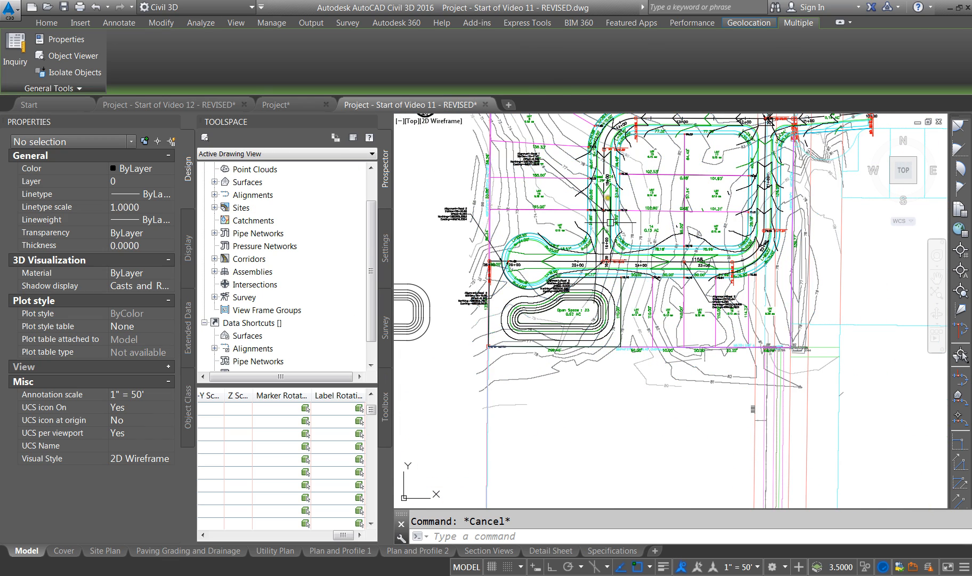
- Lower the elevation of vertex 1 of the 3D polyline running into the pond to 69
scroll(618, 214, up, 8)
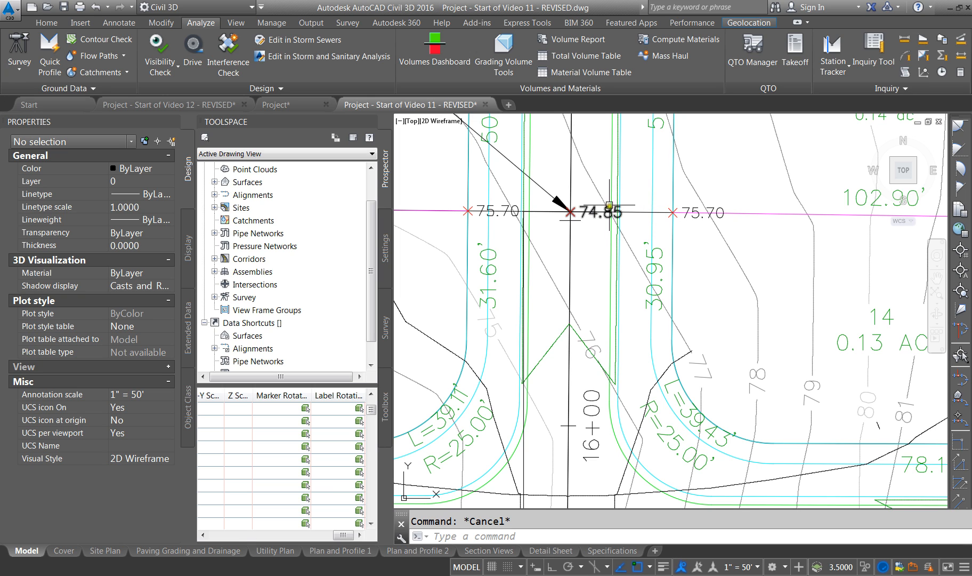
scroll(601, 220, down, 2)
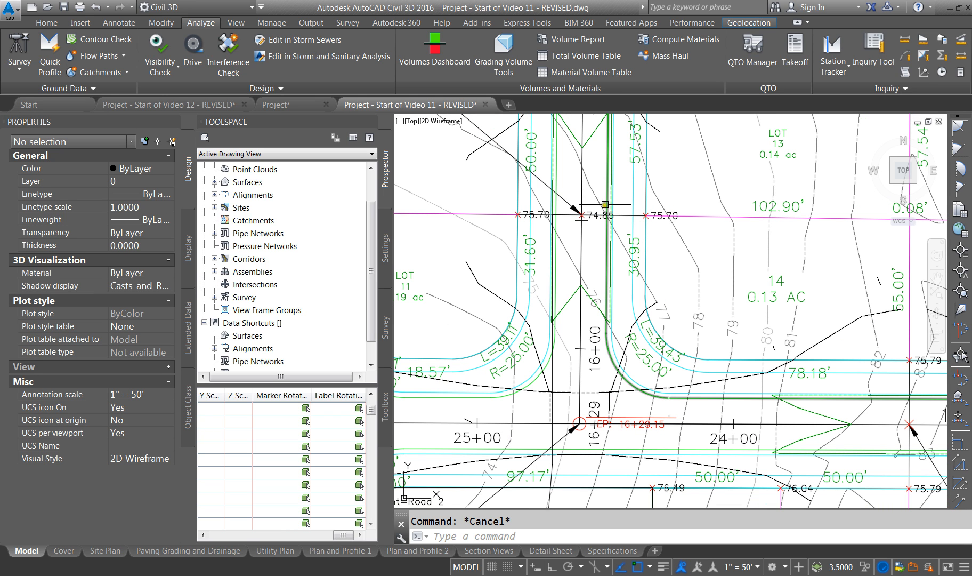
scroll(586, 228, down, 4)
scroll(539, 362, up, 6)
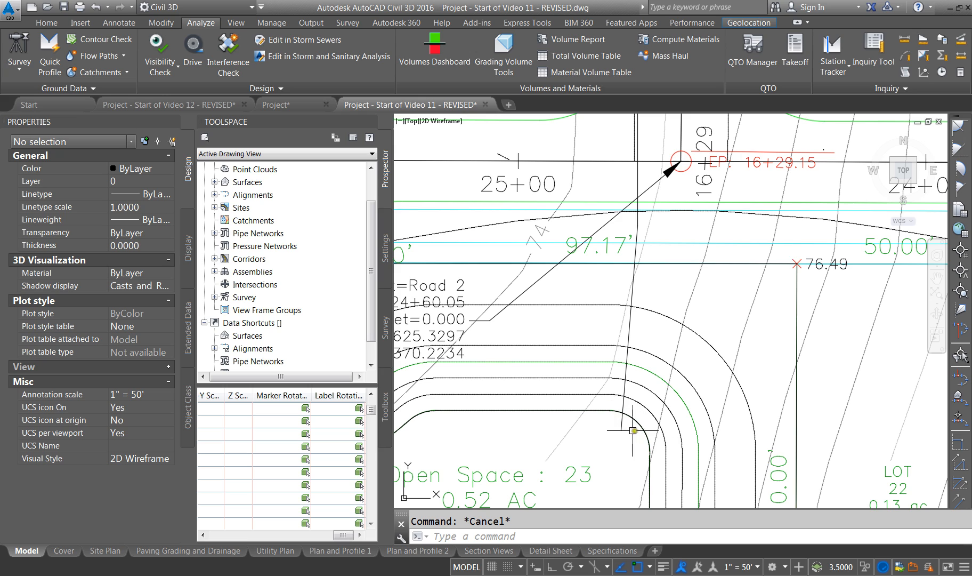
click(623, 427)
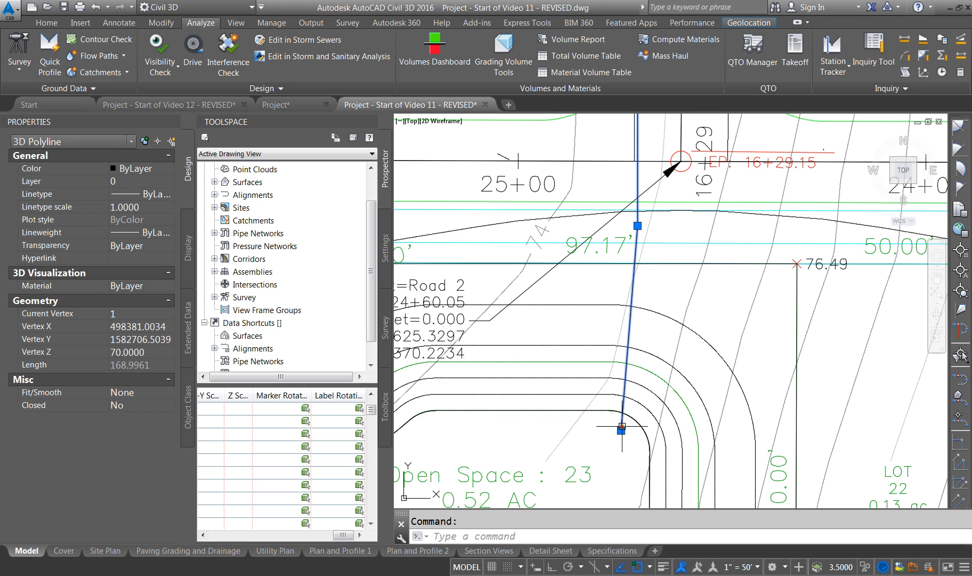
click(146, 351)
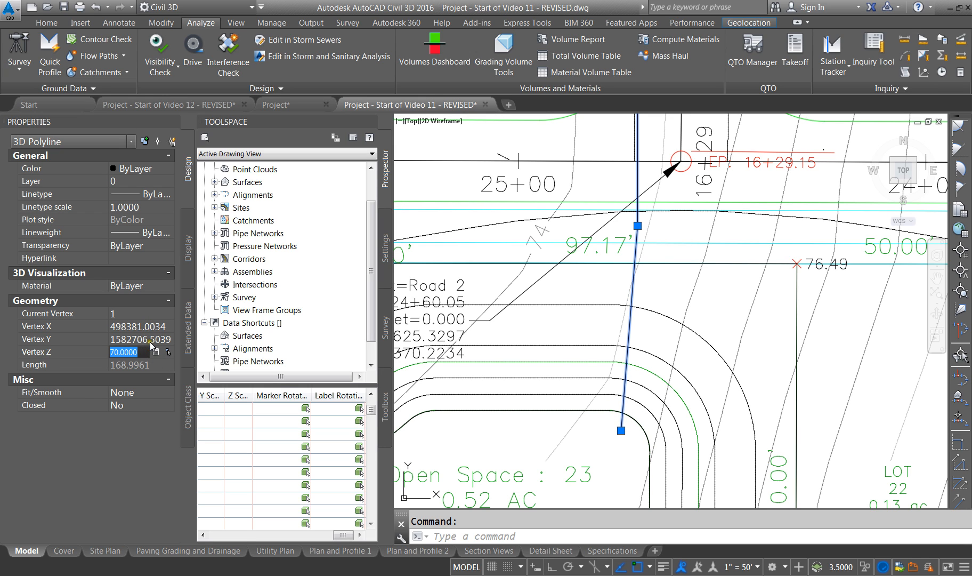
text(69)
click(144, 313)
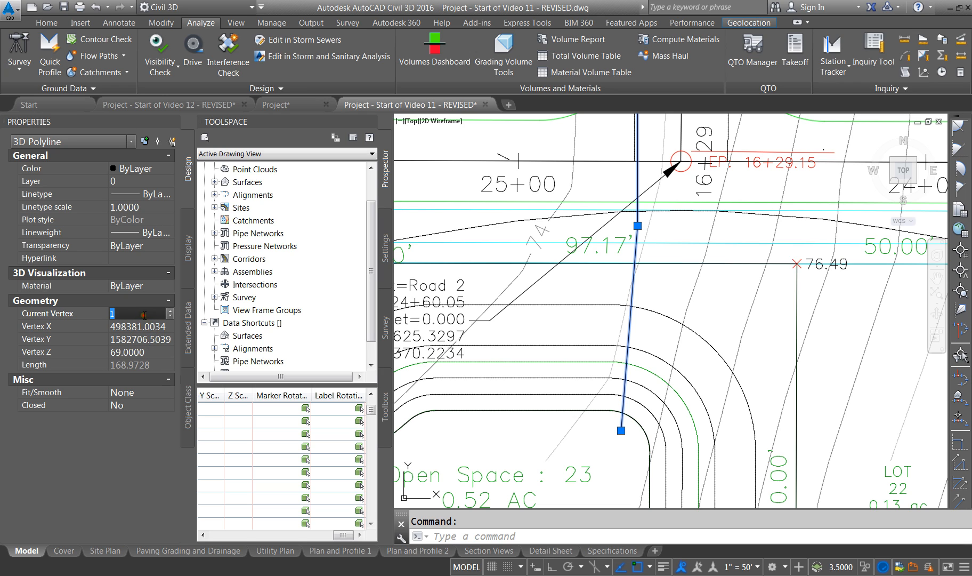
- Set the same 3D polyline's vertex 2 to elevation 68 and its vertex 3, south of the Road 2 centerline, to 67
click(170, 311)
click(136, 356)
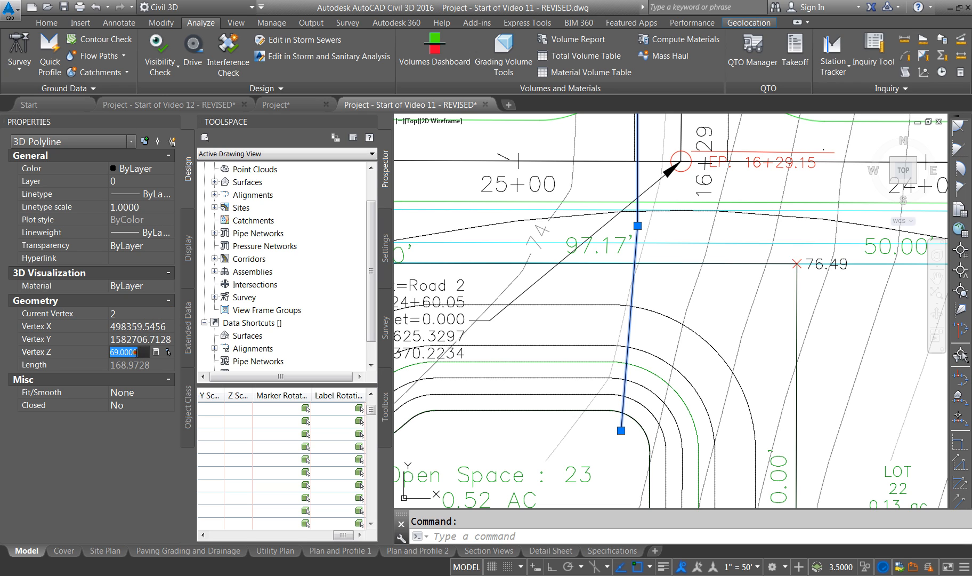
text(68)
click(140, 314)
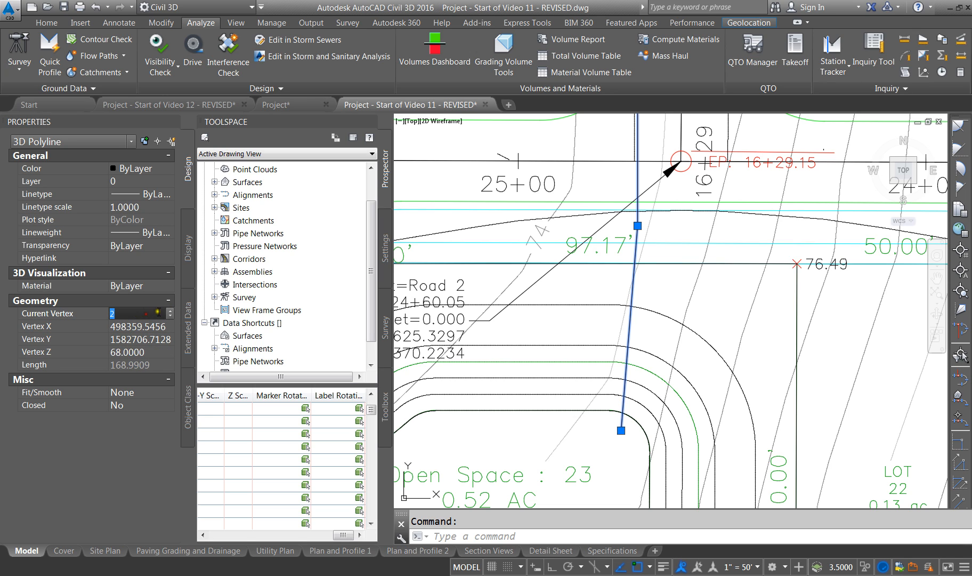
click(169, 310)
click(139, 353)
text(67)
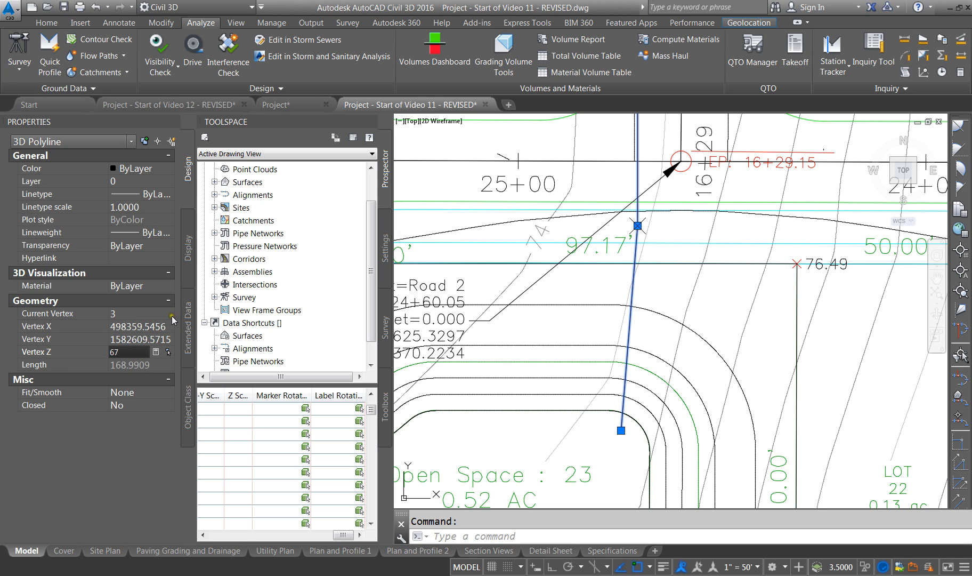
- Set the elevation of the 3D polyline's vertex 4, inside the Open Space 23 pond, to 66
click(170, 312)
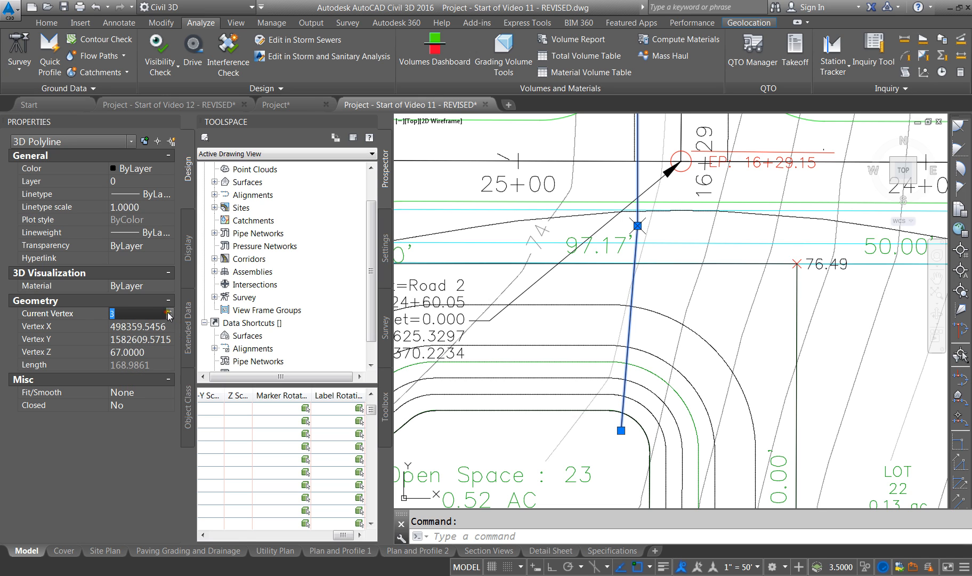
click(145, 353)
text(66)
key(Return)
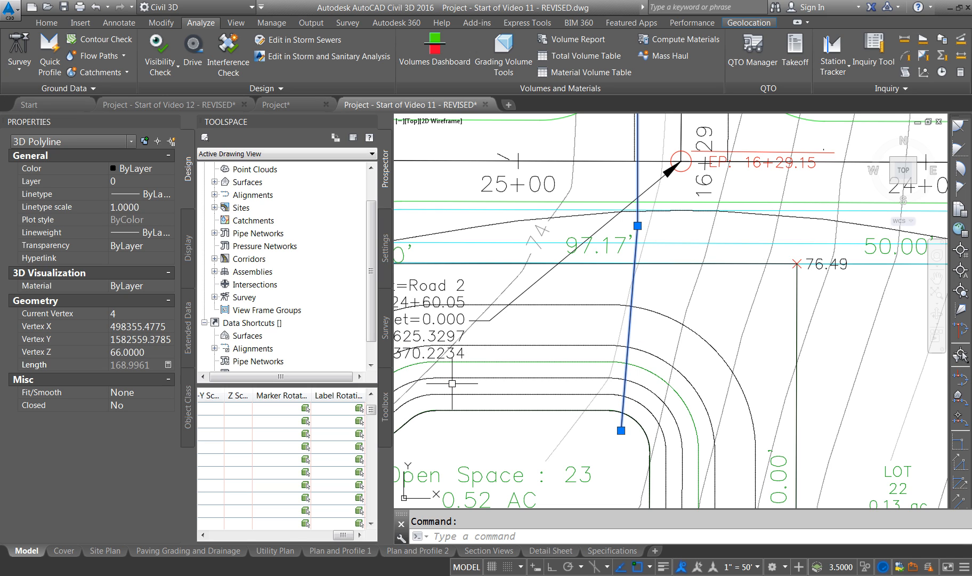
- Draw a second 3D polyline across Road 2 near station 23+31.54, from north curb to south curb, then west to the first polyline's vertex 3
scroll(493, 373, down, 4)
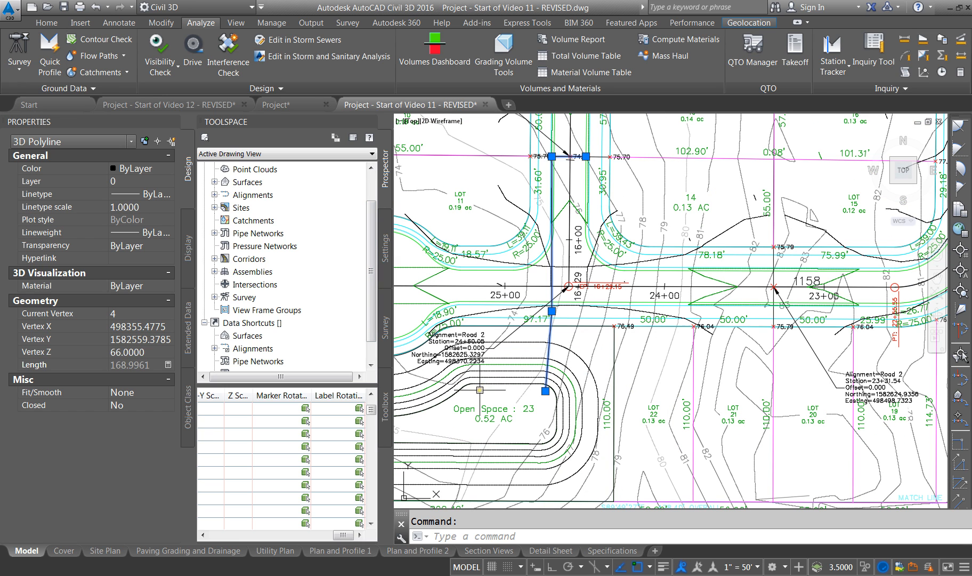
scroll(722, 343, up, 2)
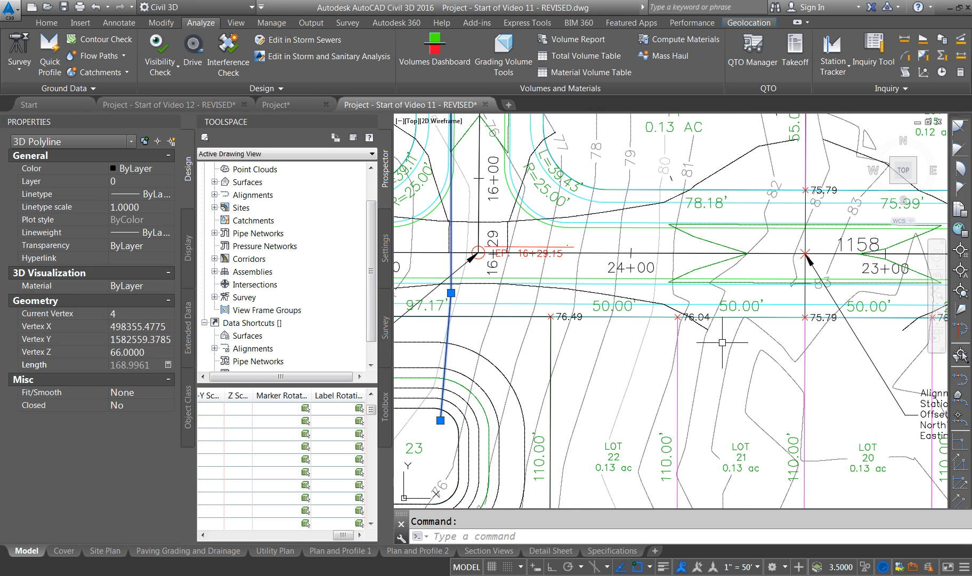
text(3dpoly)
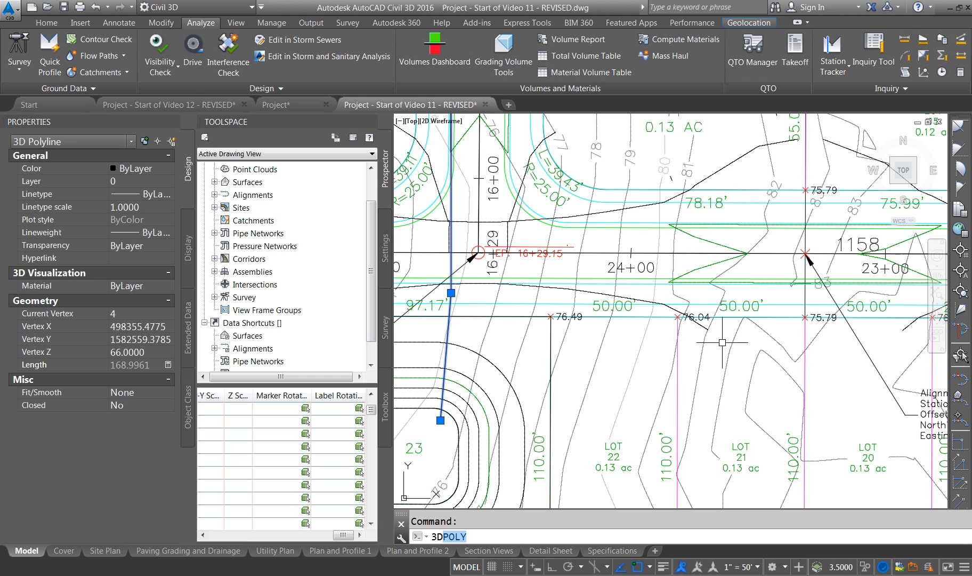
key(Return)
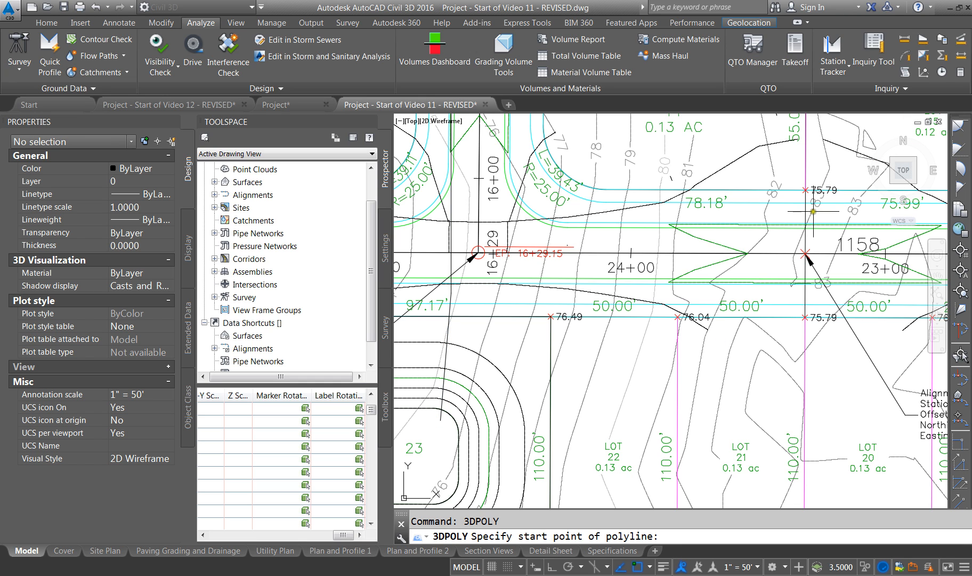
click(806, 253)
click(716, 280)
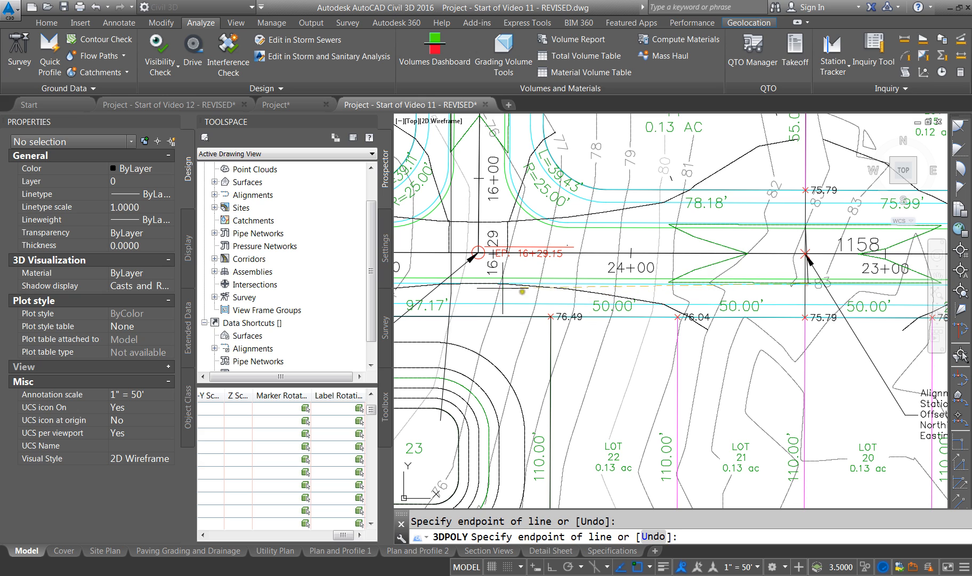
click(451, 293)
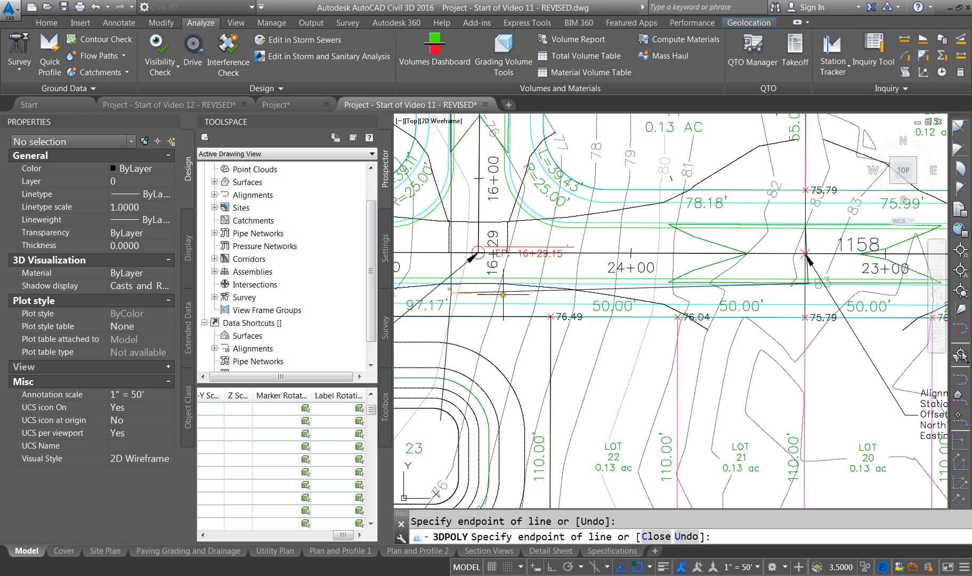
key(Escape)
- Select only the second 3D polyline and set the elevation of its vertex 2, at the south curb of Road 2, to 68
click(451, 293)
click(451, 302)
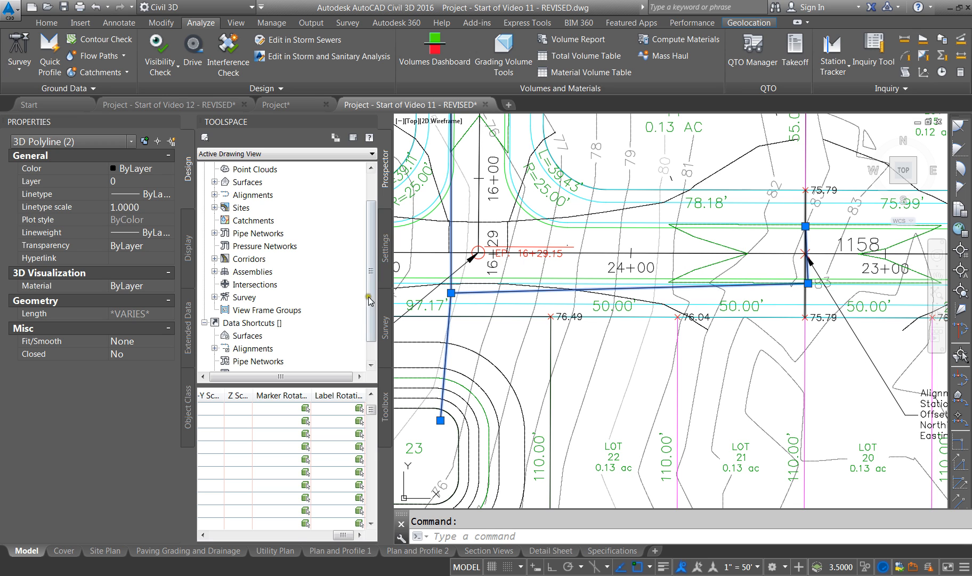
key(Delete)
click(495, 293)
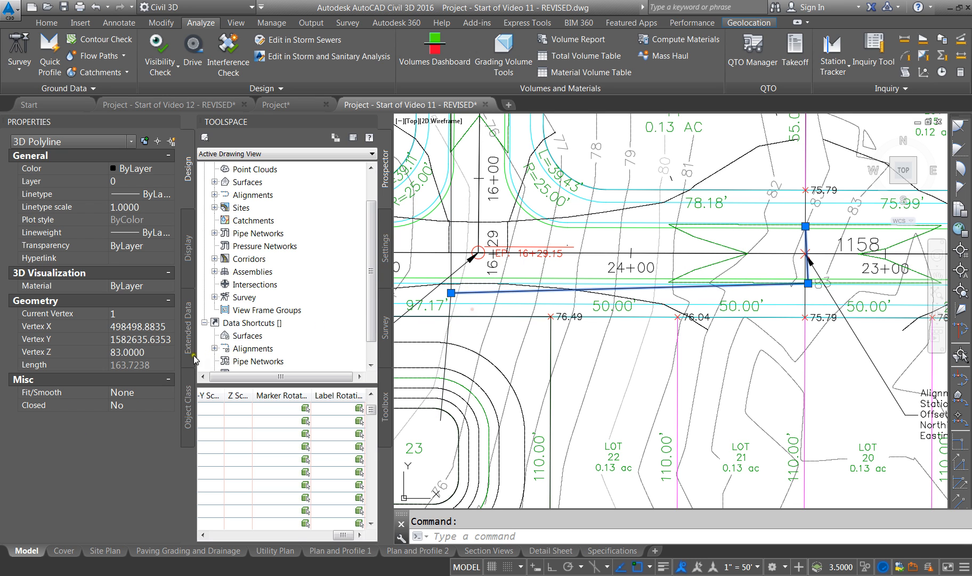
click(160, 313)
click(170, 316)
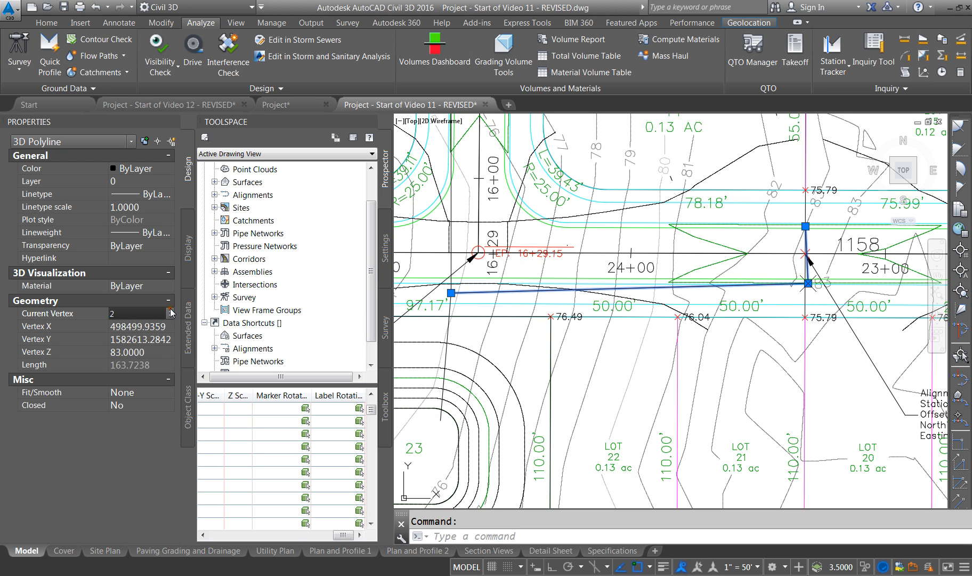
click(170, 315)
click(170, 313)
click(172, 312)
click(144, 351)
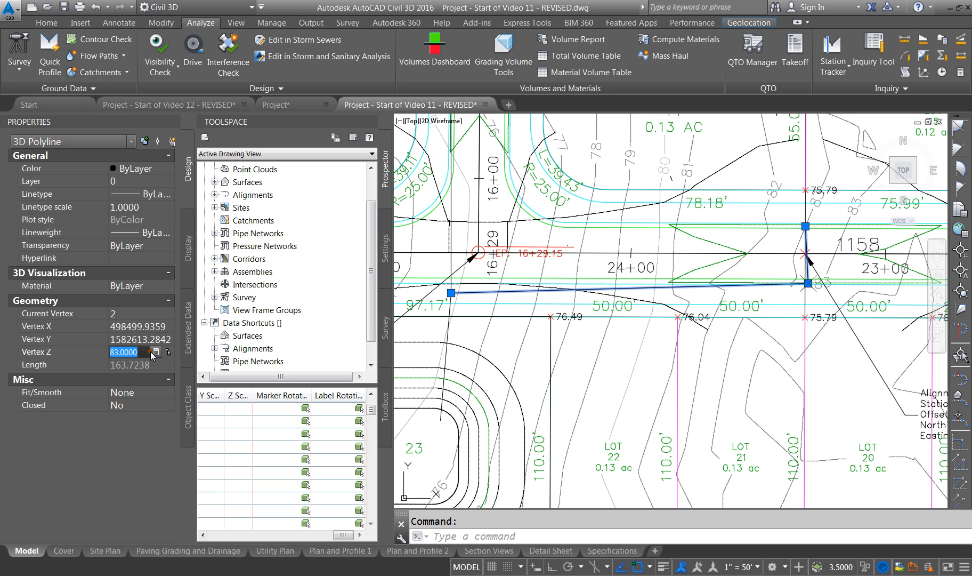
text(68)
click(146, 313)
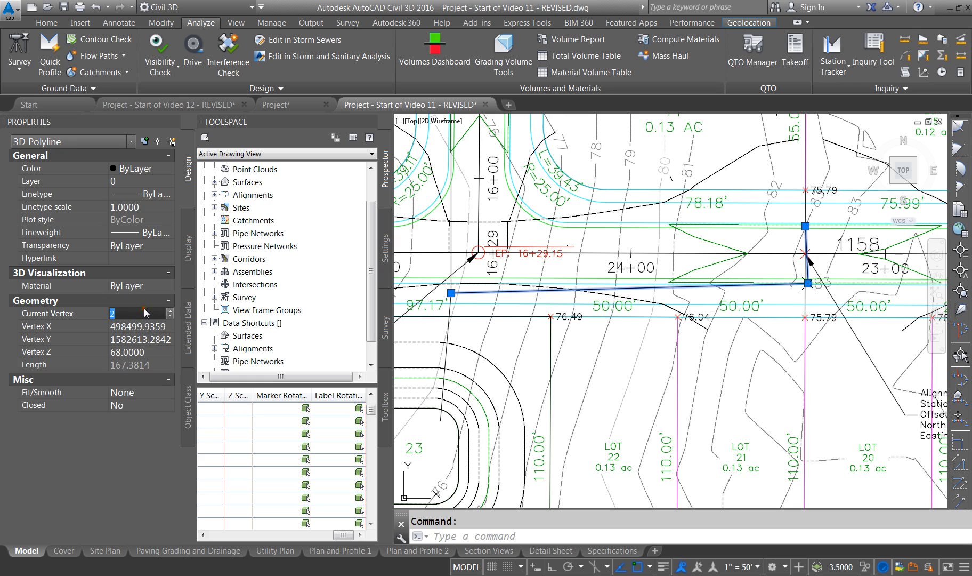
- Set the elevation of the second 3D polyline's vertex 1, at the north curb of Road 2, to 69
click(171, 310)
click(172, 312)
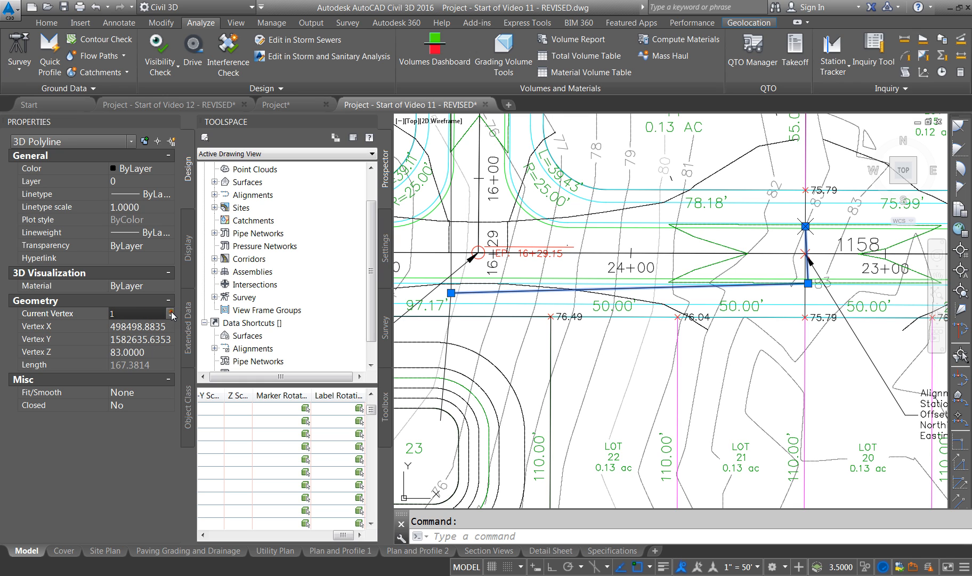
click(140, 352)
text(69)
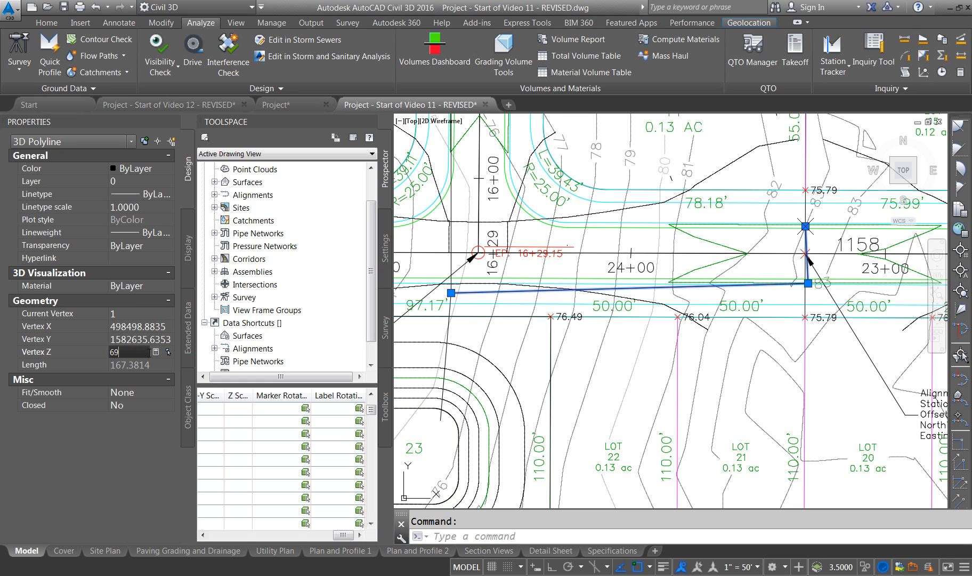
key(Return)
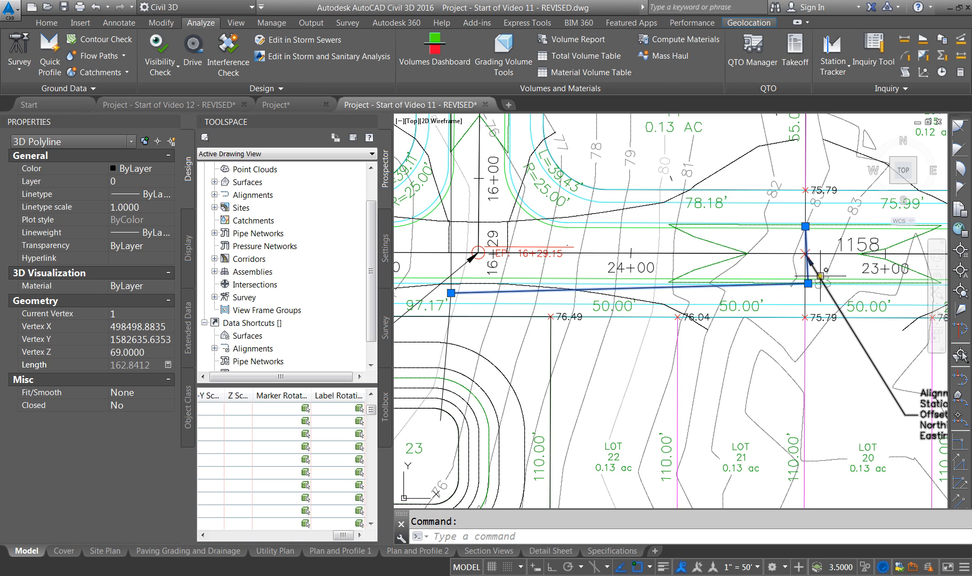
- Stretch the second polyline's vertex 2 slightly west onto the north-south line through spot elevation 75.79, and check vertex 3's elevation
scroll(819, 290, up, 5)
click(774, 263)
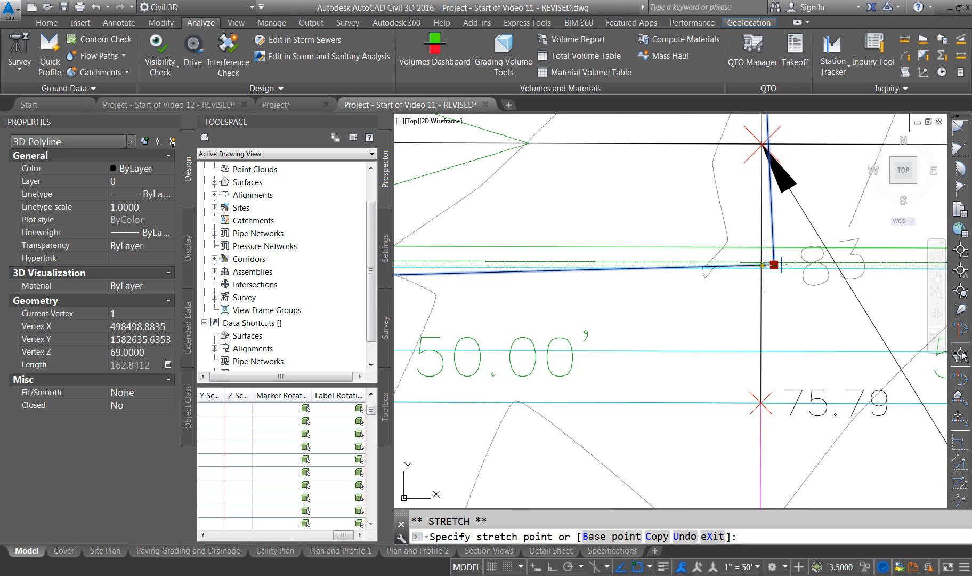
click(761, 265)
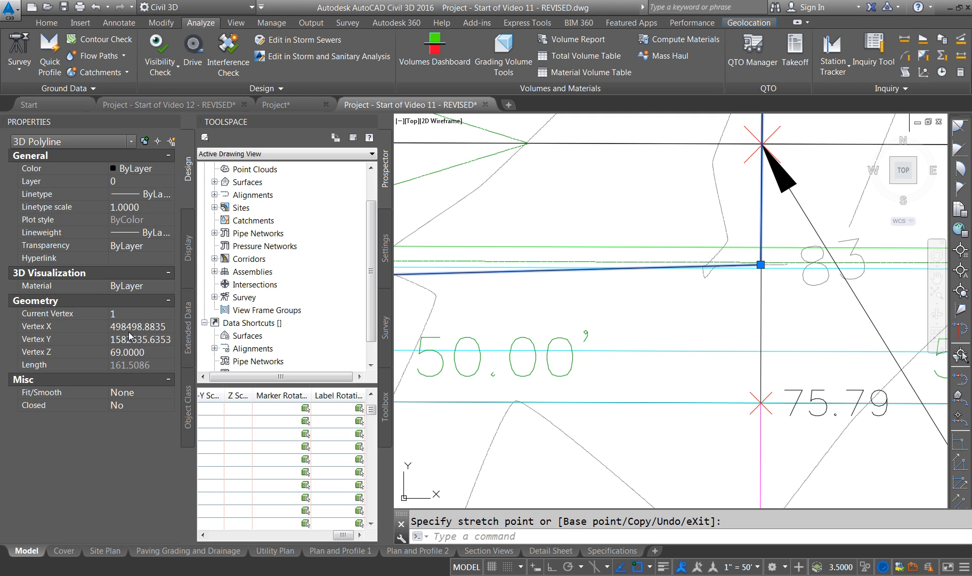
click(163, 314)
click(170, 316)
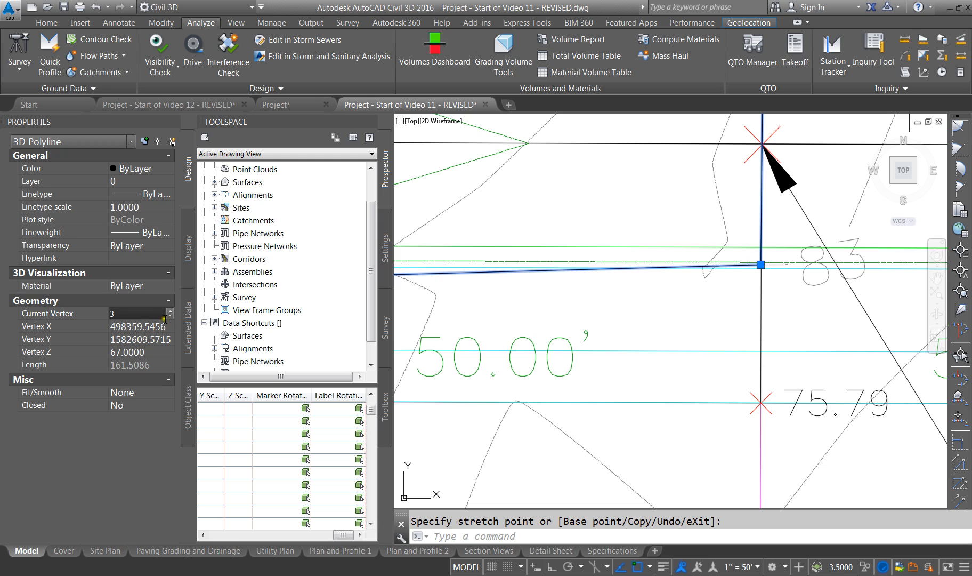
key(Escape)
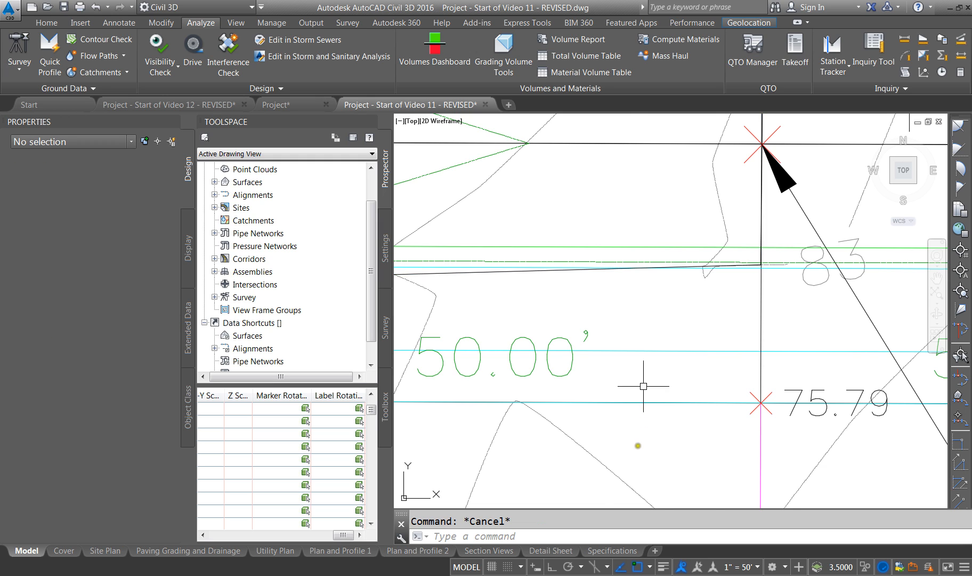
- Start creating a pipe network from the first 3D polyline, crossing Road 1 at spot elevation 74.85, and accept its flow direction
scroll(644, 385, down, 5)
scroll(536, 370, up, 5)
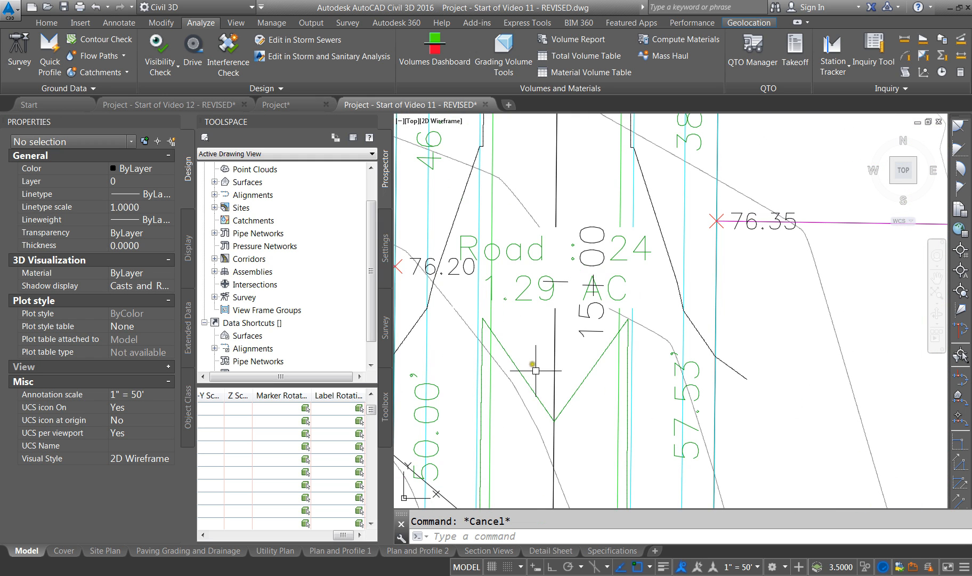
scroll(536, 370, down, 5)
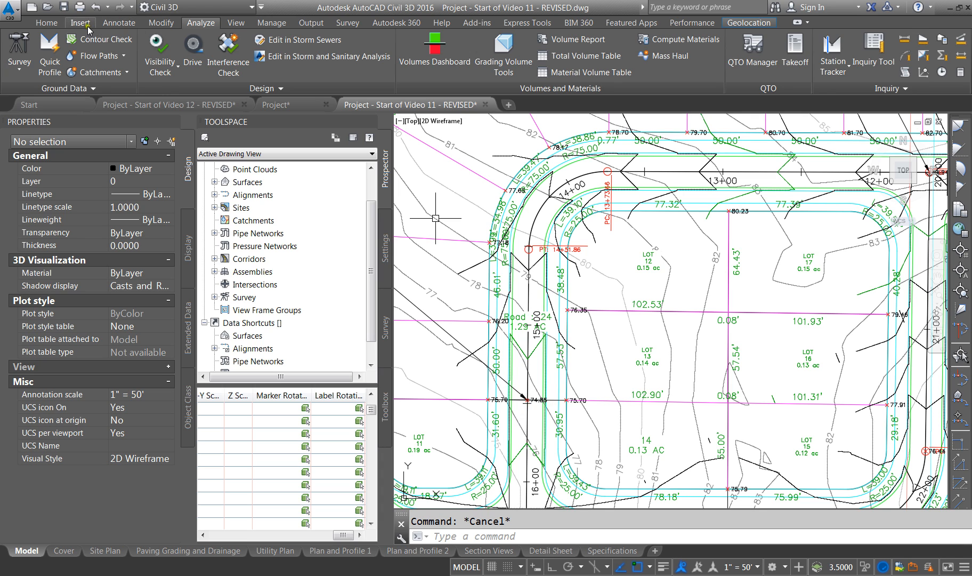
click(52, 23)
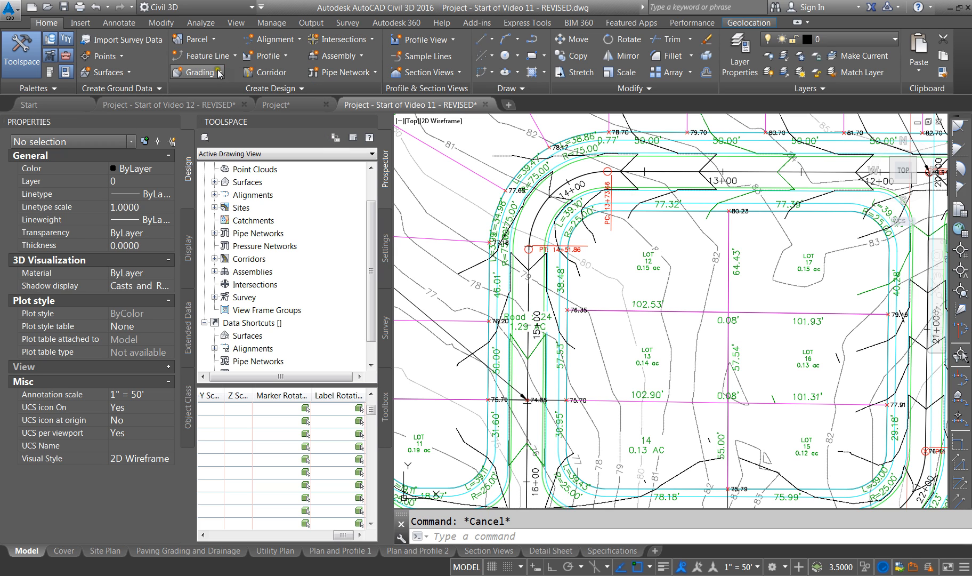
click(375, 72)
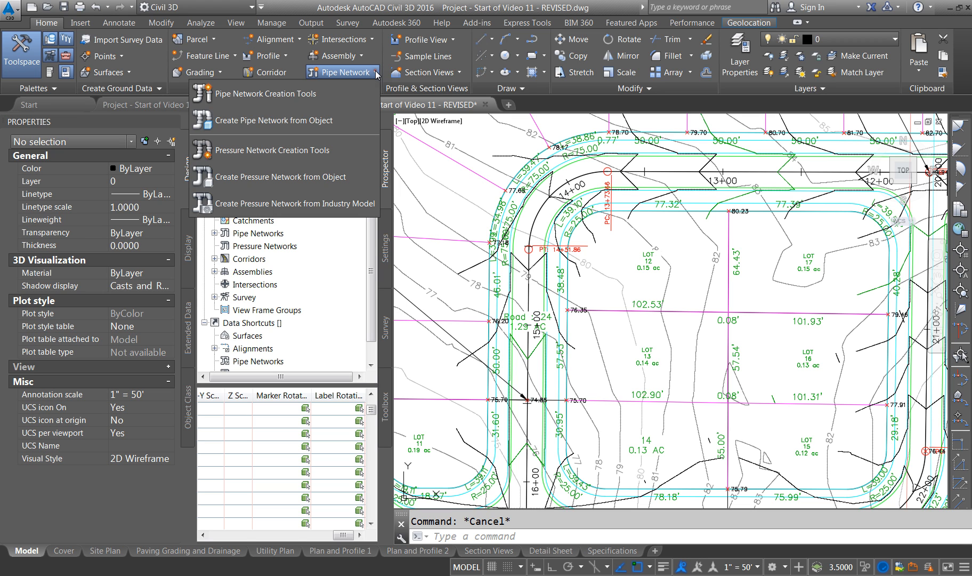
click(246, 121)
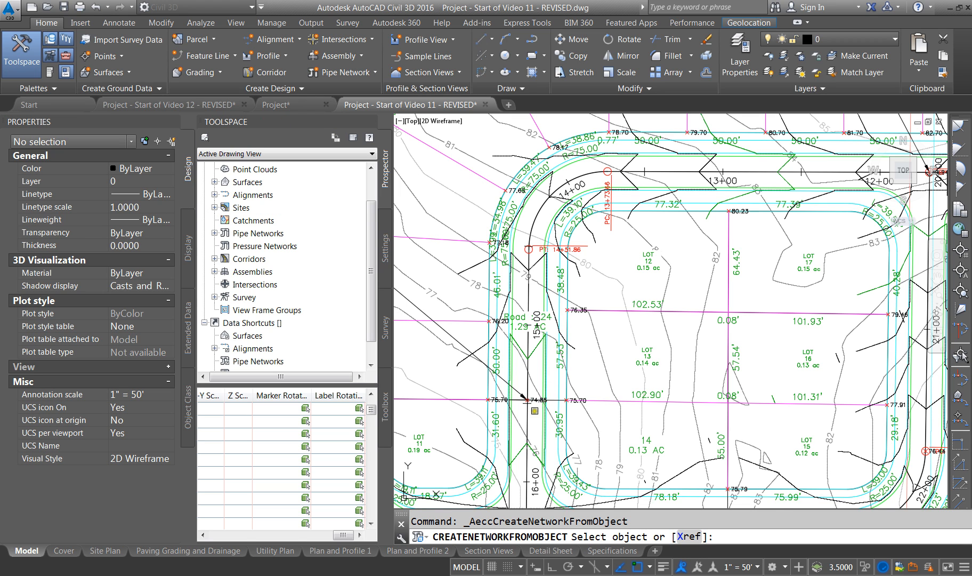
scroll(535, 411, up, 5)
click(538, 371)
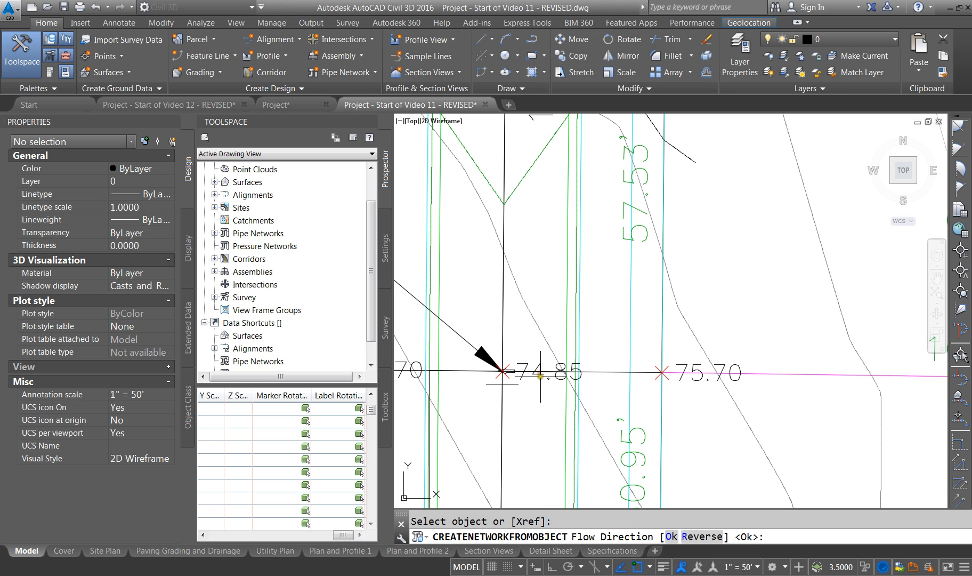
scroll(533, 368, down, 4)
scroll(525, 362, up, 5)
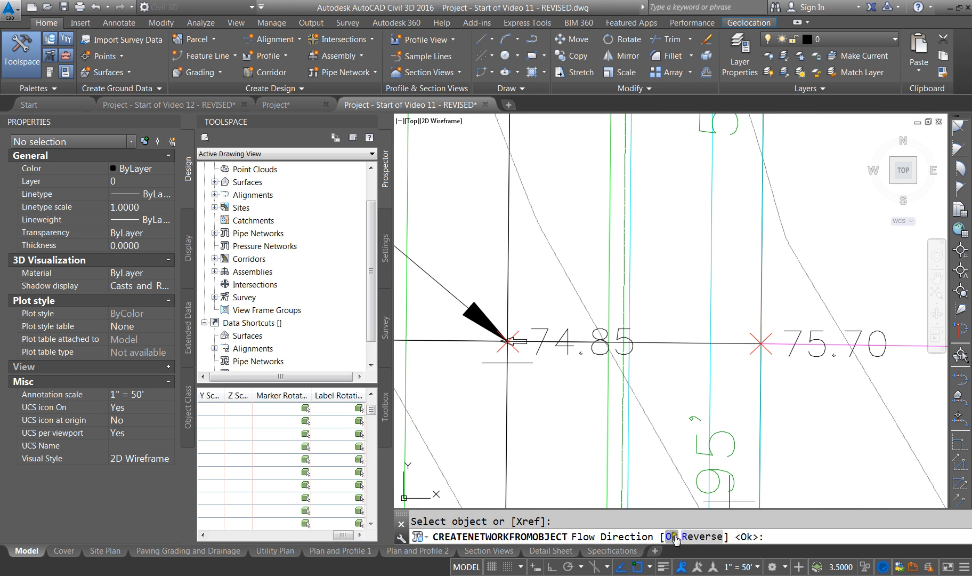
text(O)
key(Return)
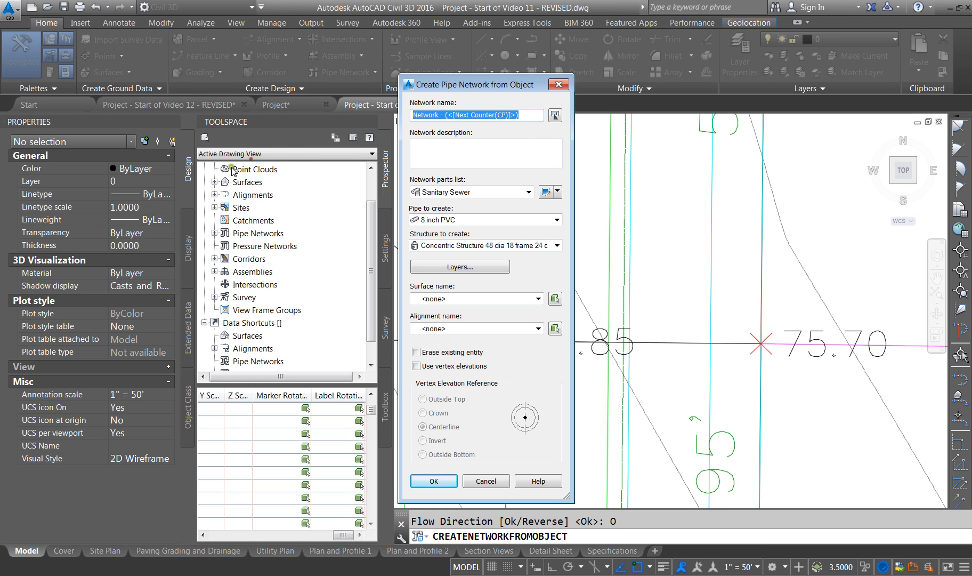
- Name the new pipe network Storm Run 1 and assign it the Storm Sewer parts list
text(Storm Run 1)
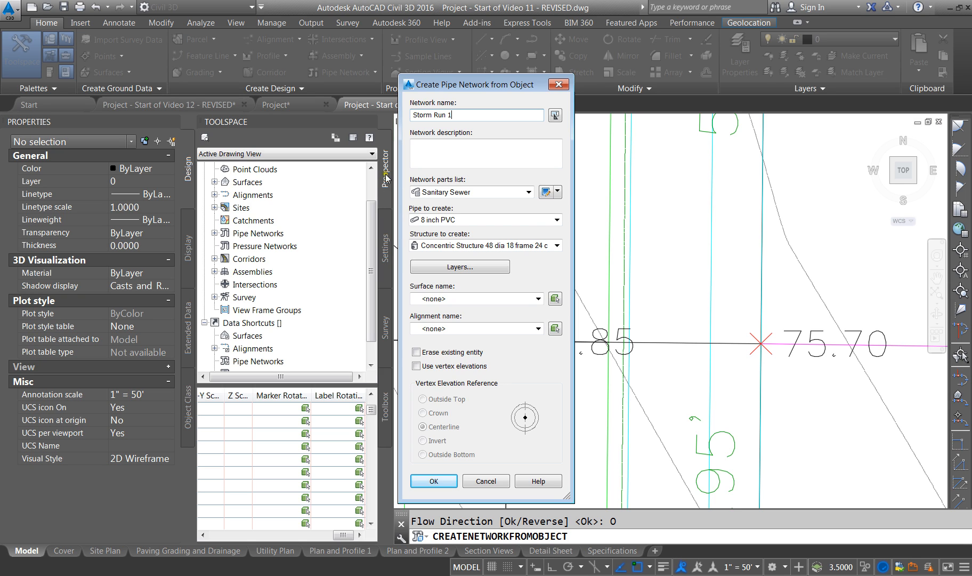
click(454, 193)
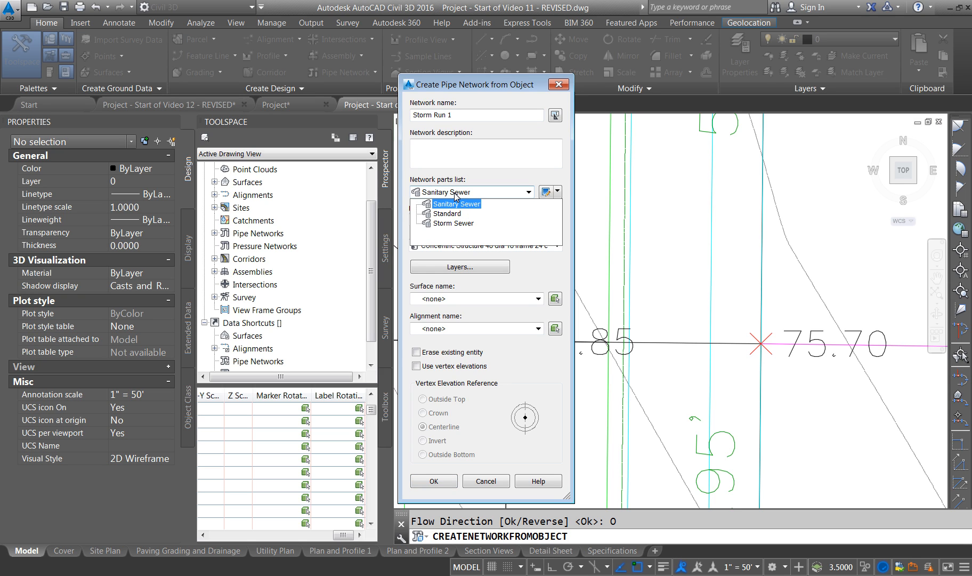
click(452, 223)
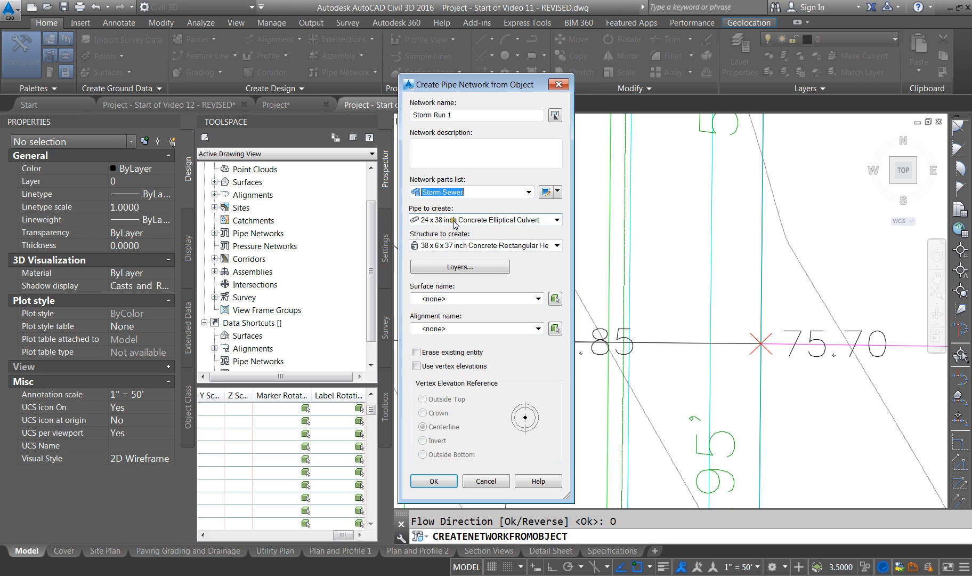
- Set the network's pipe to 24 inch Concrete Pipe and its structure to 48 inch dia 24 inch cone Concentric Structure
click(454, 220)
click(416, 260)
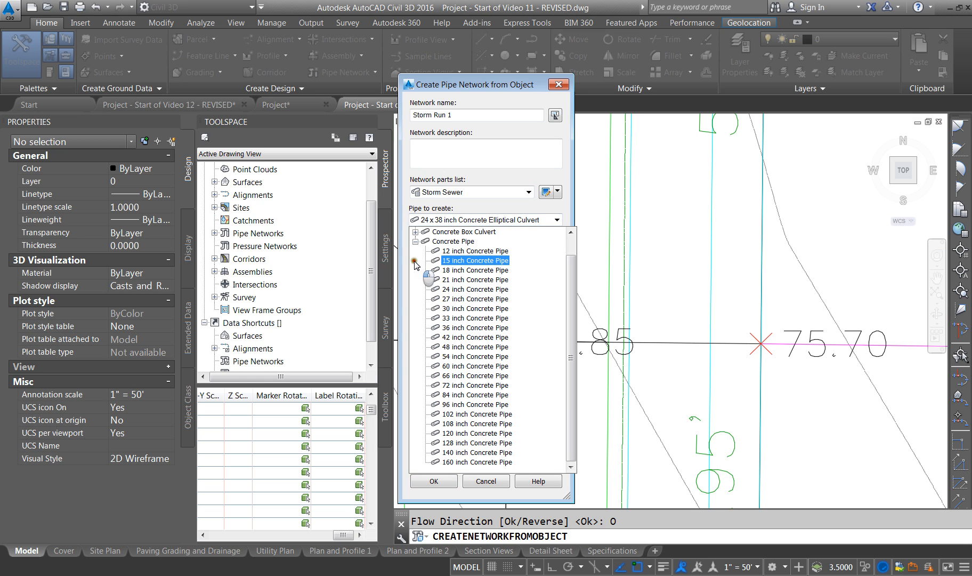
click(467, 289)
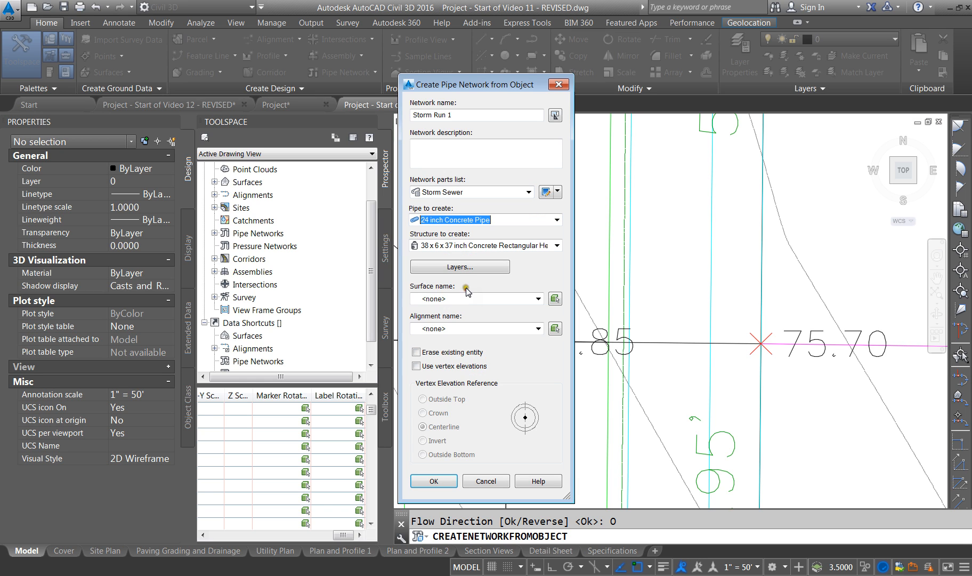
click(472, 246)
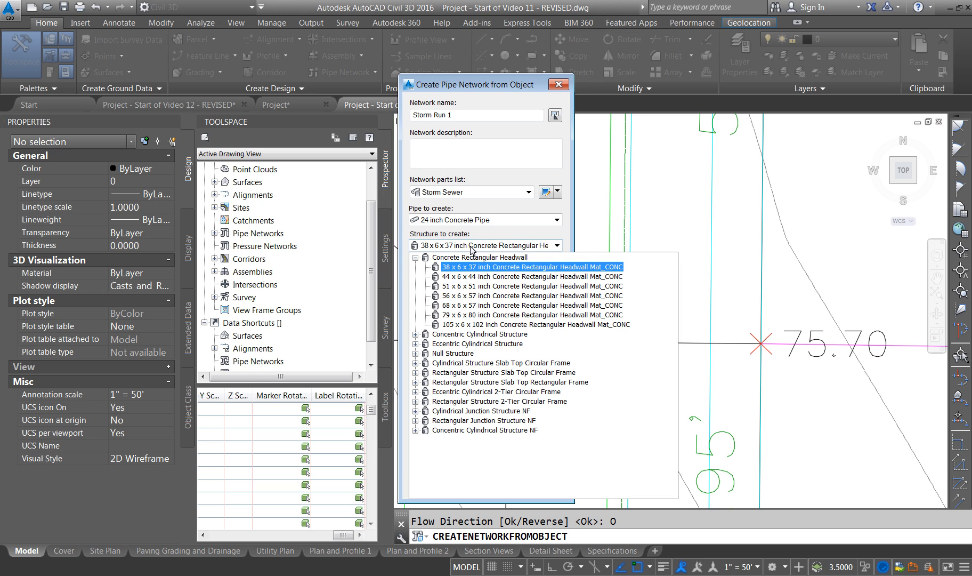
click(416, 411)
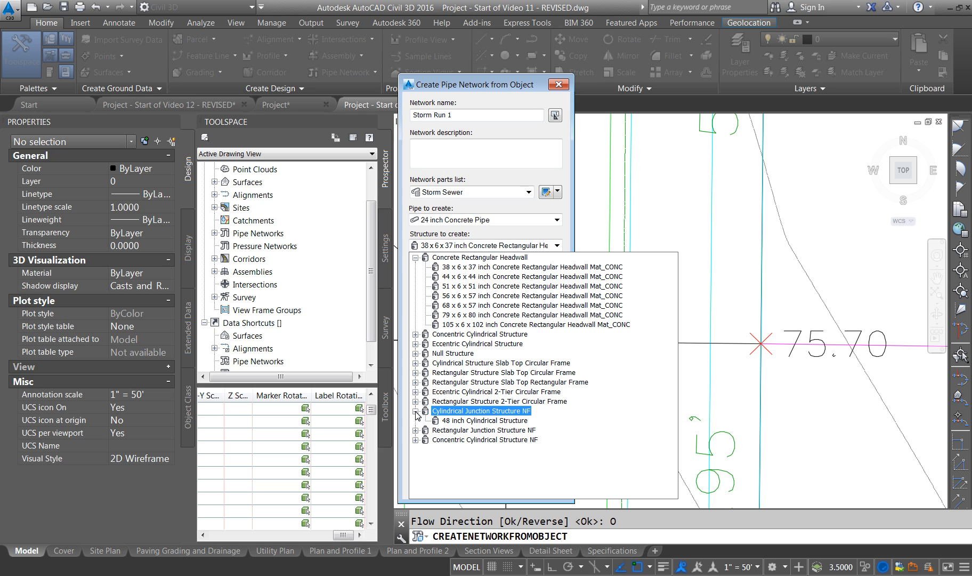
click(415, 440)
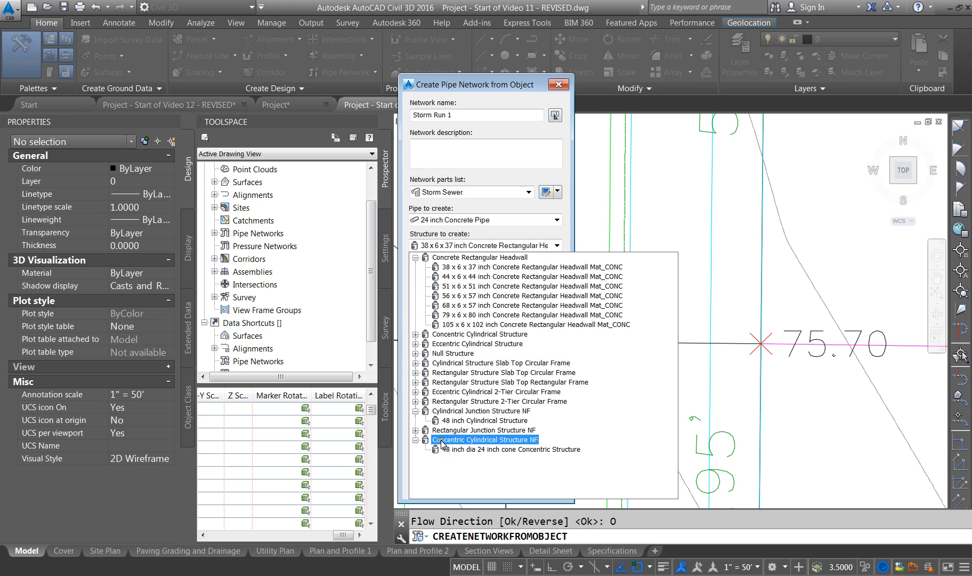
click(468, 449)
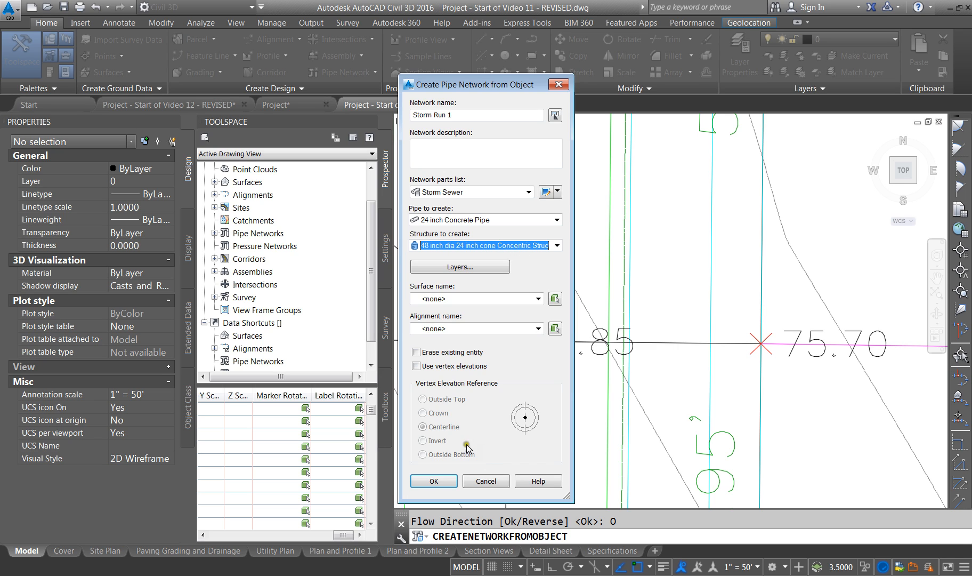
- Set VC - Road 1 Surface - (6) as the network's reference surface and Road 1 as its alignment
click(448, 297)
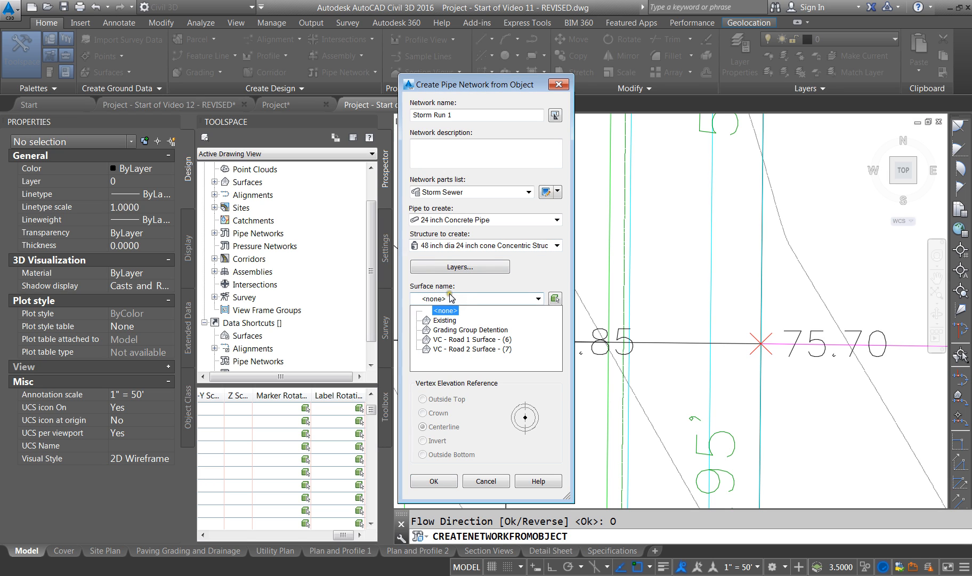
click(455, 340)
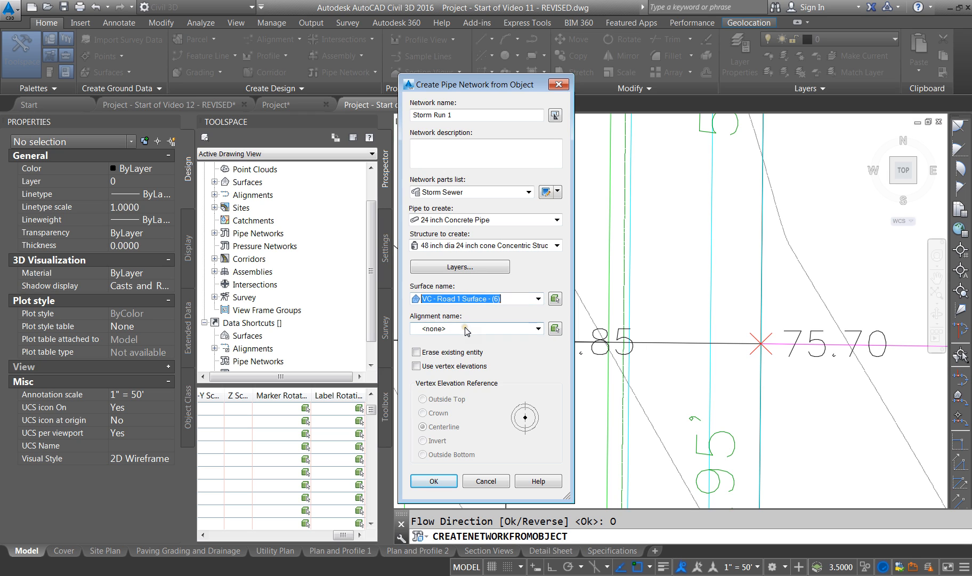
click(466, 333)
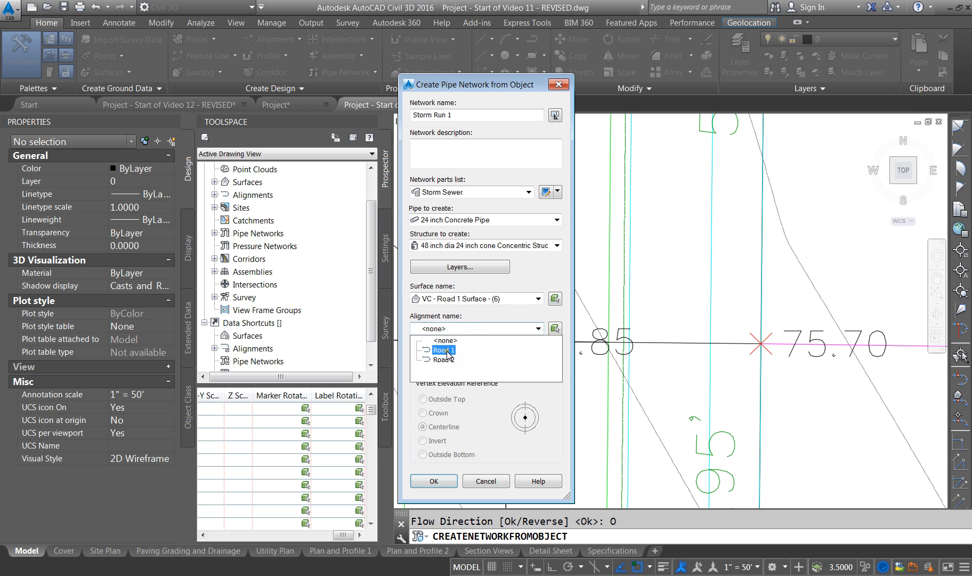
click(447, 350)
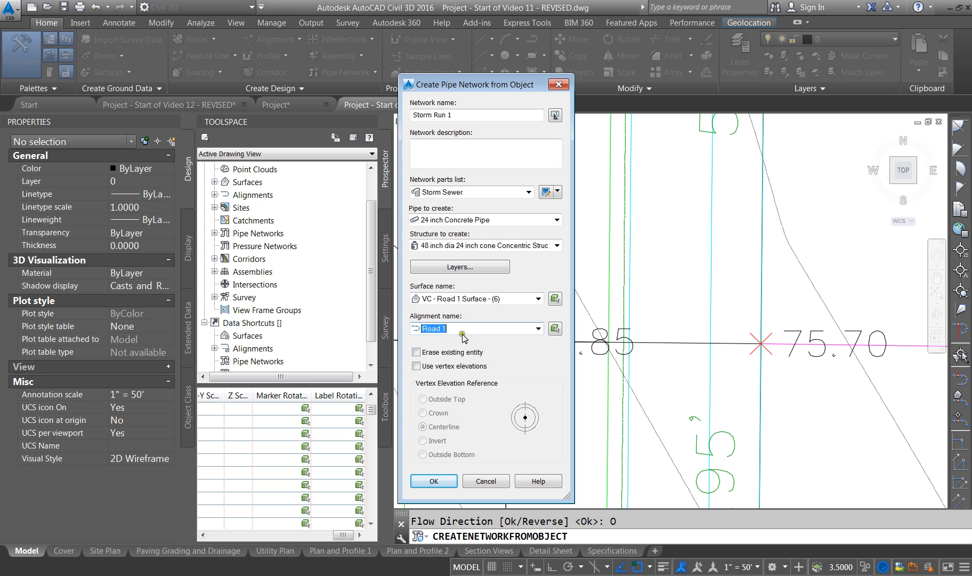
- Use the polyline's vertex elevations as pipe inverts and create the Storm Run 1 network
click(448, 366)
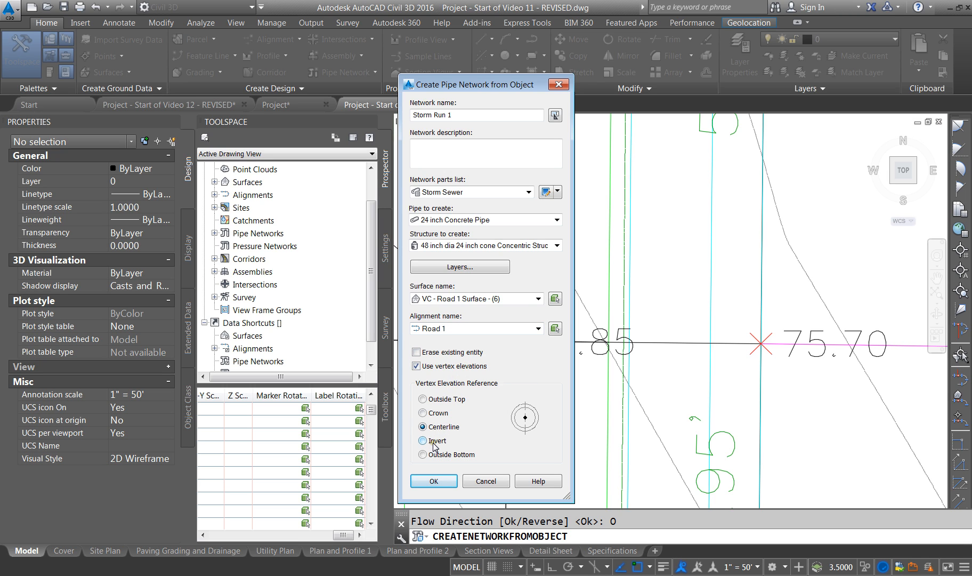
click(423, 440)
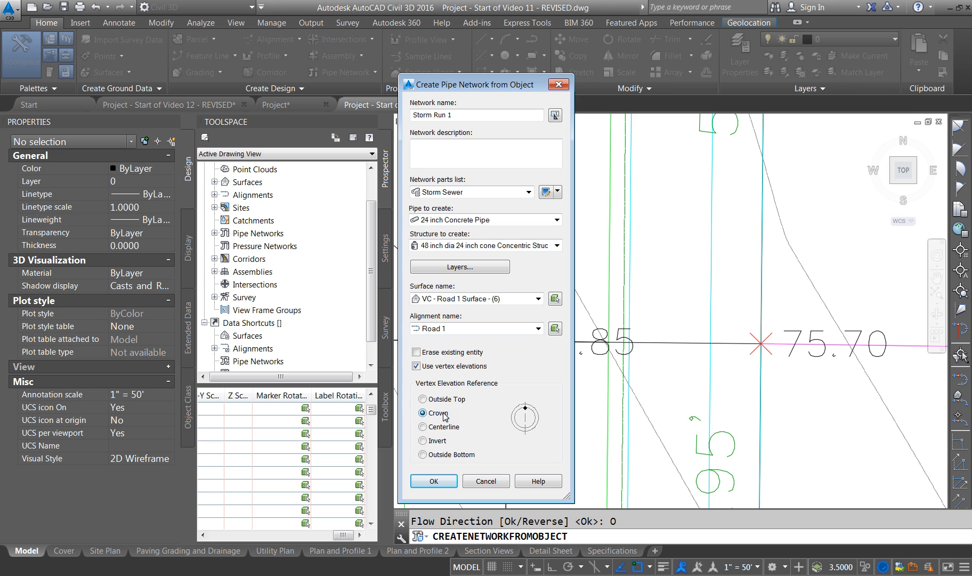
click(438, 442)
click(436, 481)
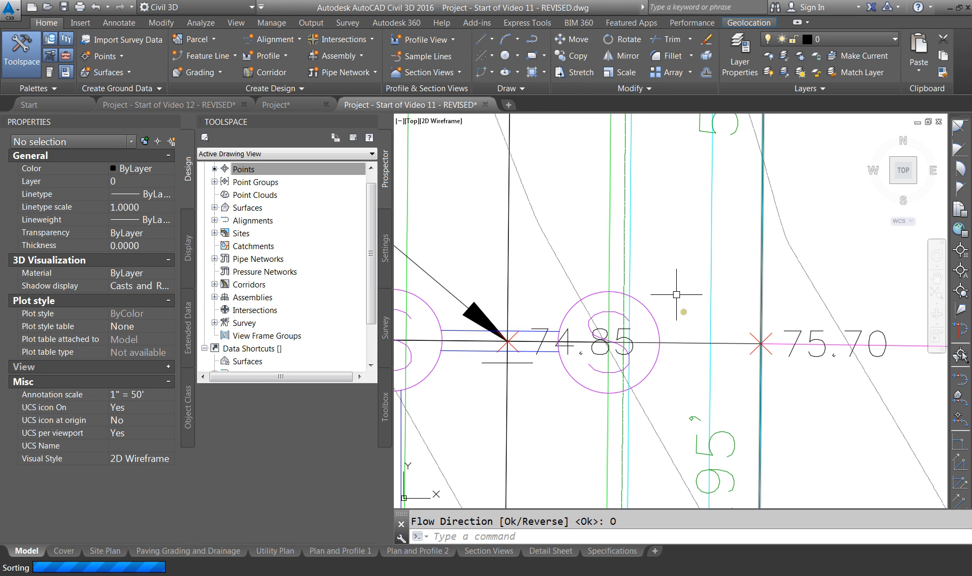
- In the structure properties of the east structure on Road 1, rename it S-1 and set its style to TYPE 2
scroll(676, 294, down, 3)
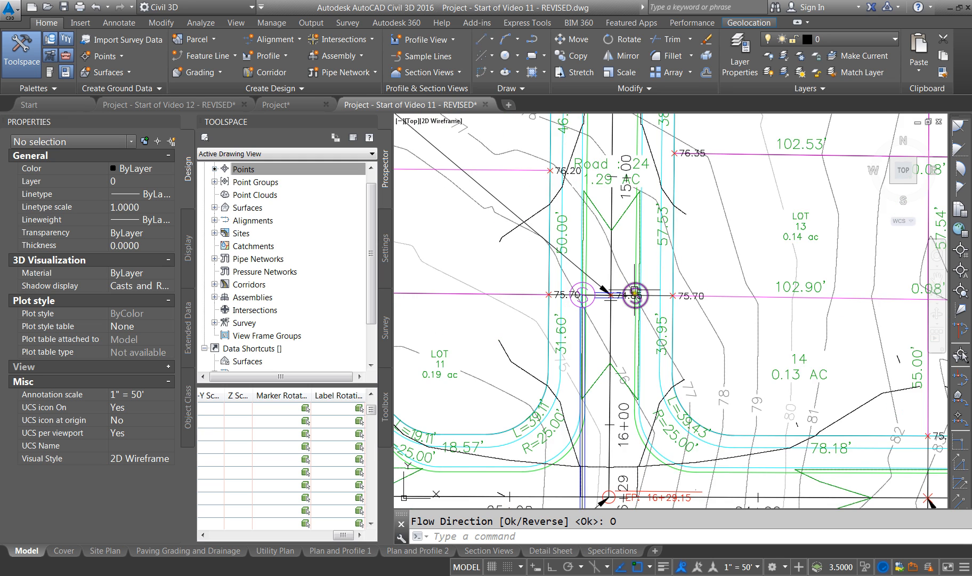
scroll(634, 290, up, 4)
click(654, 262)
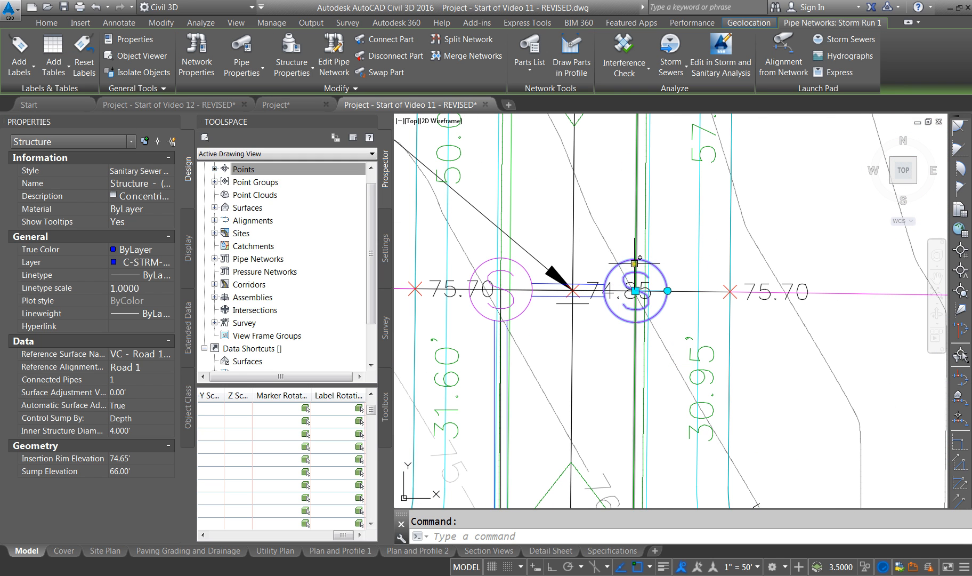
right_click(635, 258)
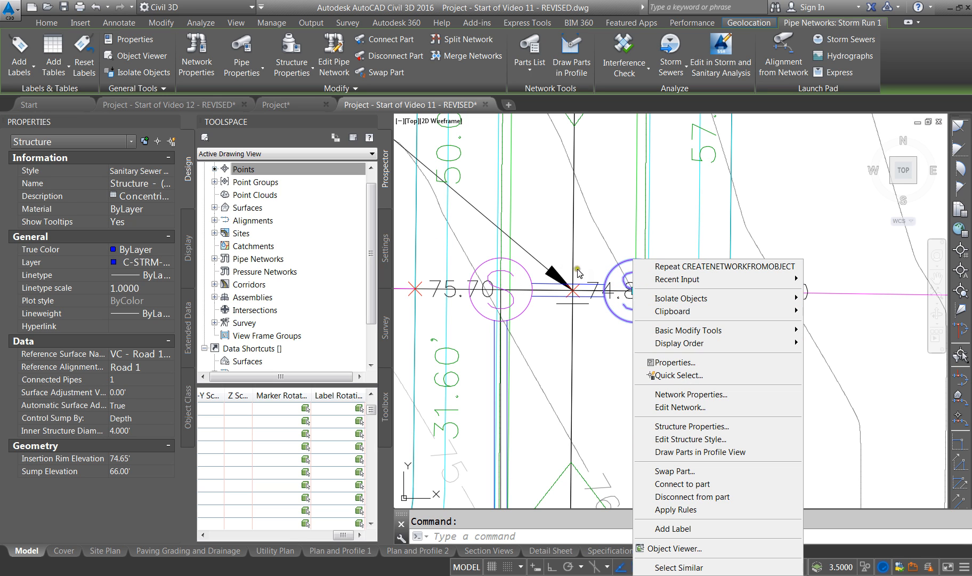
click(128, 184)
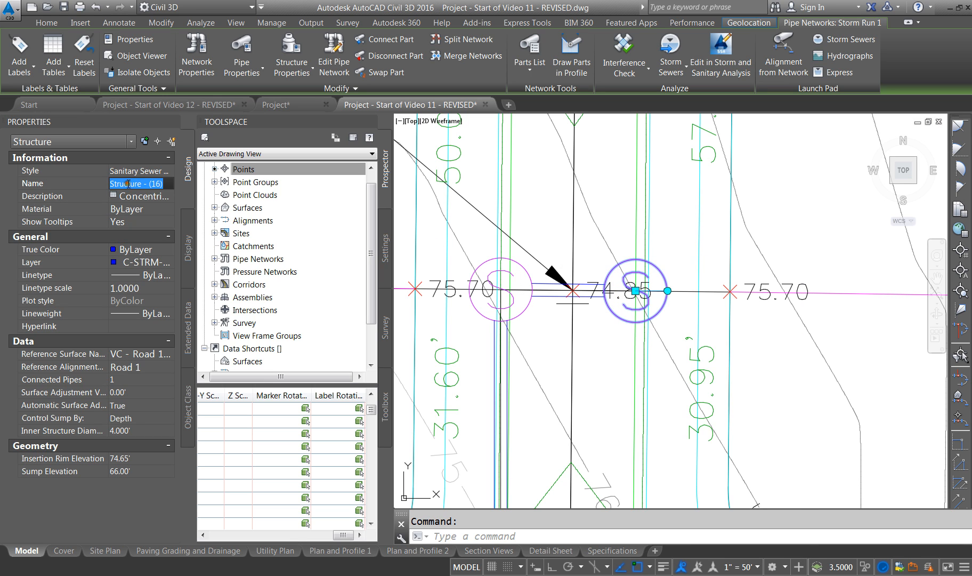
right_click(635, 260)
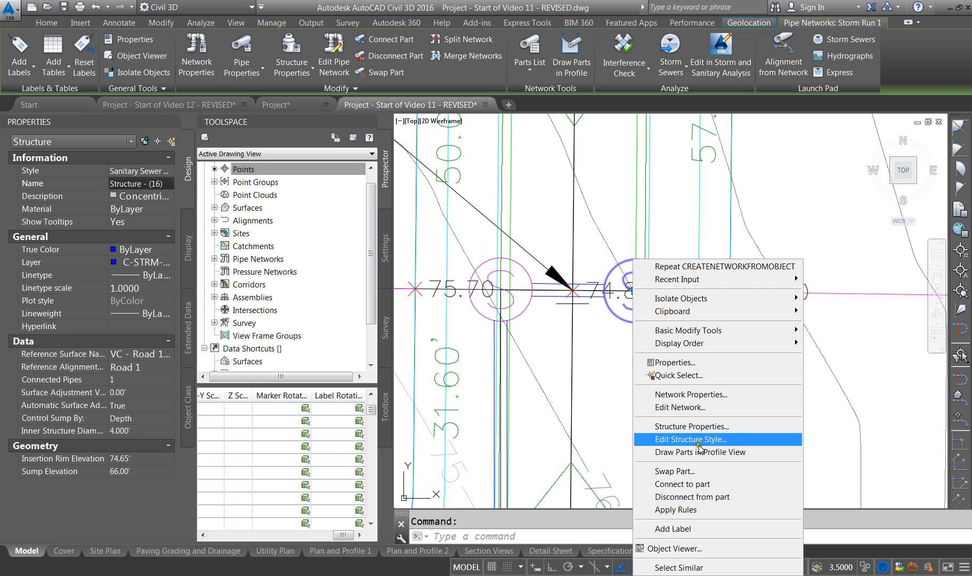
click(693, 426)
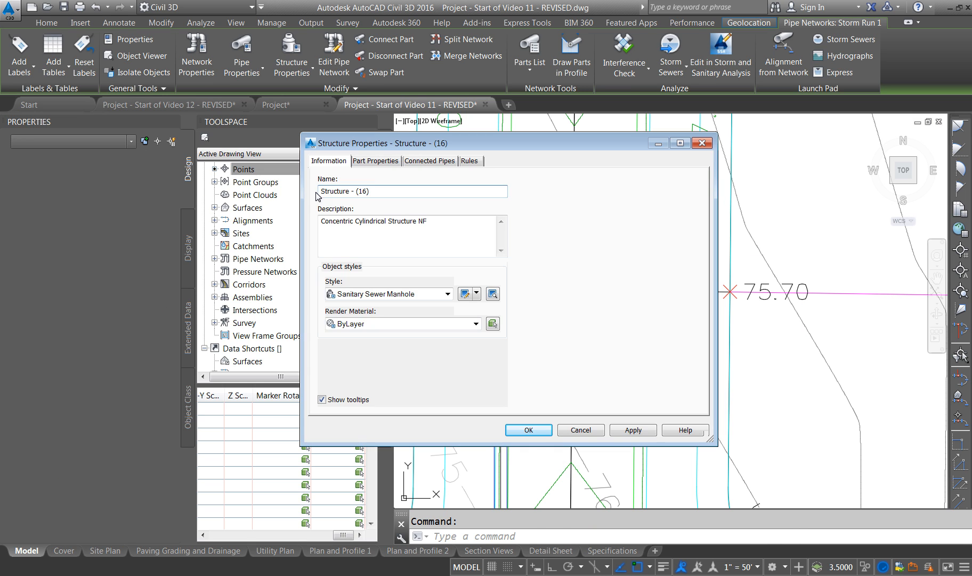
text(S-1)
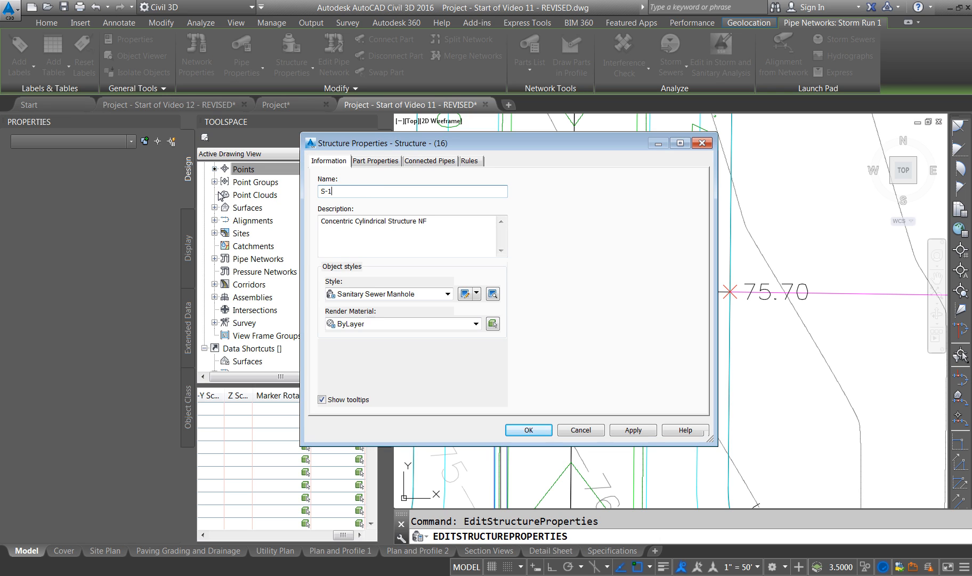
click(387, 294)
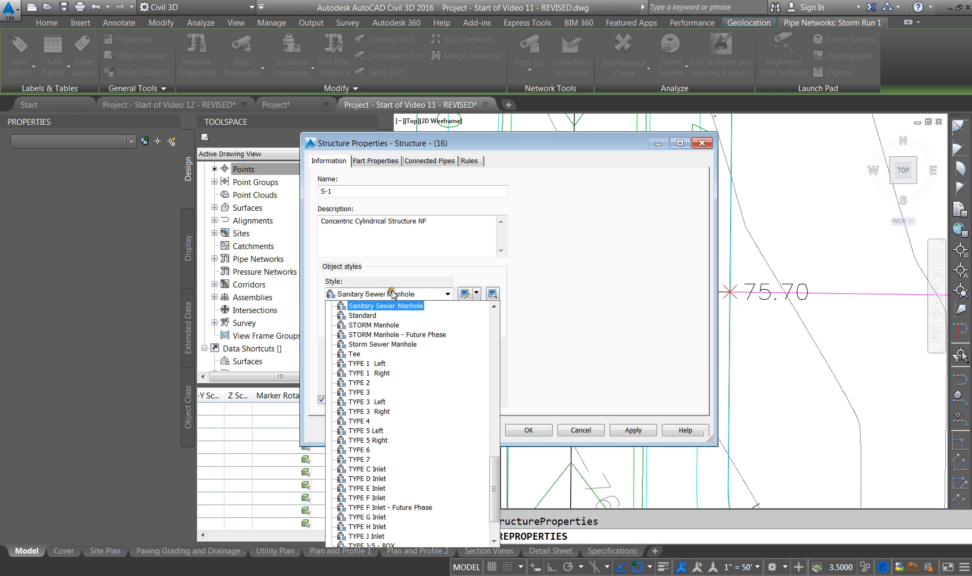
click(373, 383)
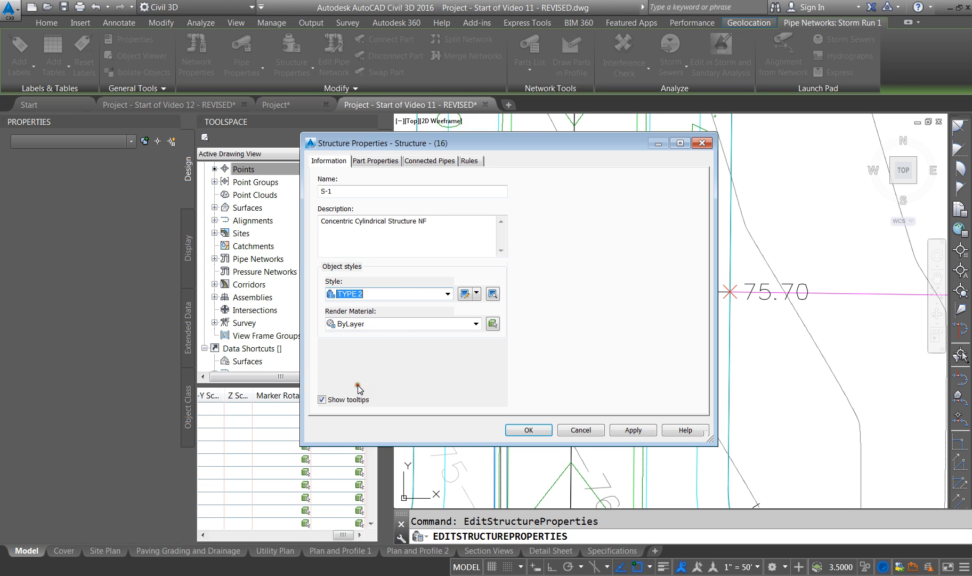
- Give structure S-1 a sump depth of 0, control its sump by Elevation, and apply the properties
click(367, 160)
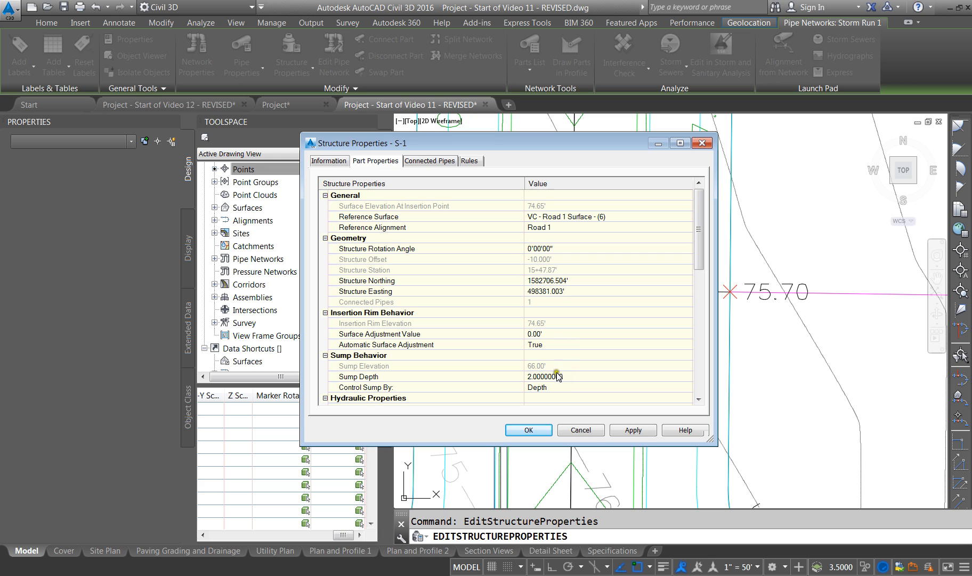
click(558, 376)
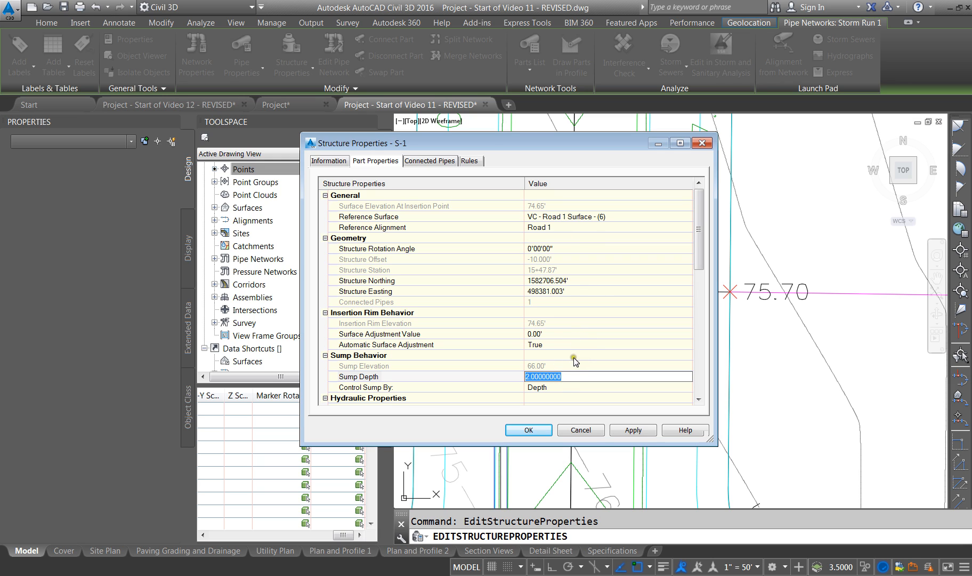
text(0)
key(Return)
click(535, 354)
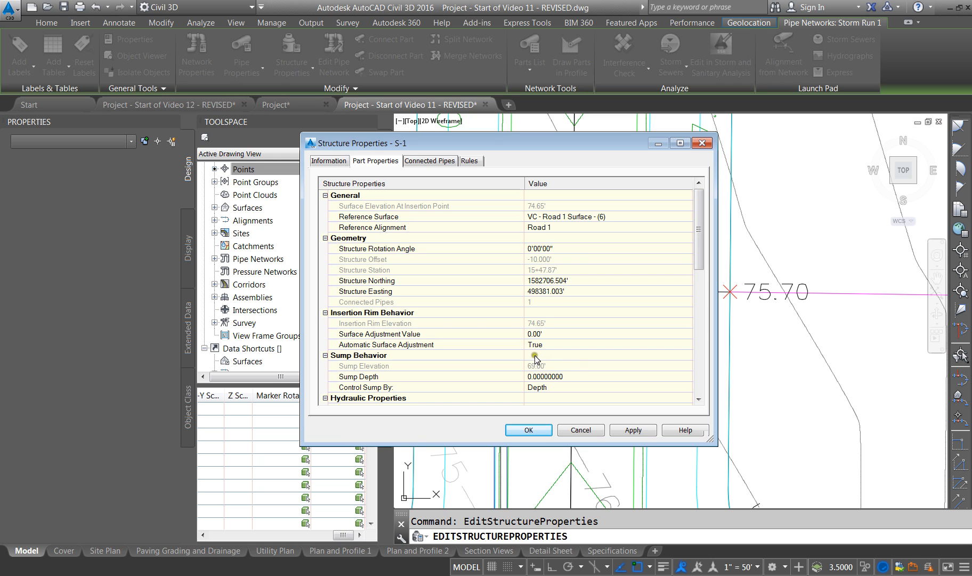
click(545, 393)
click(545, 395)
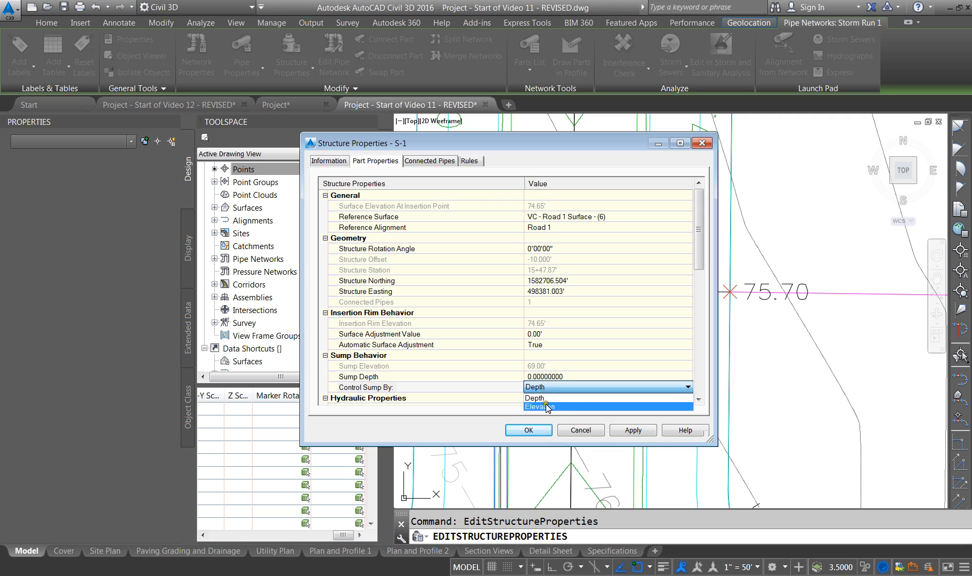
click(553, 405)
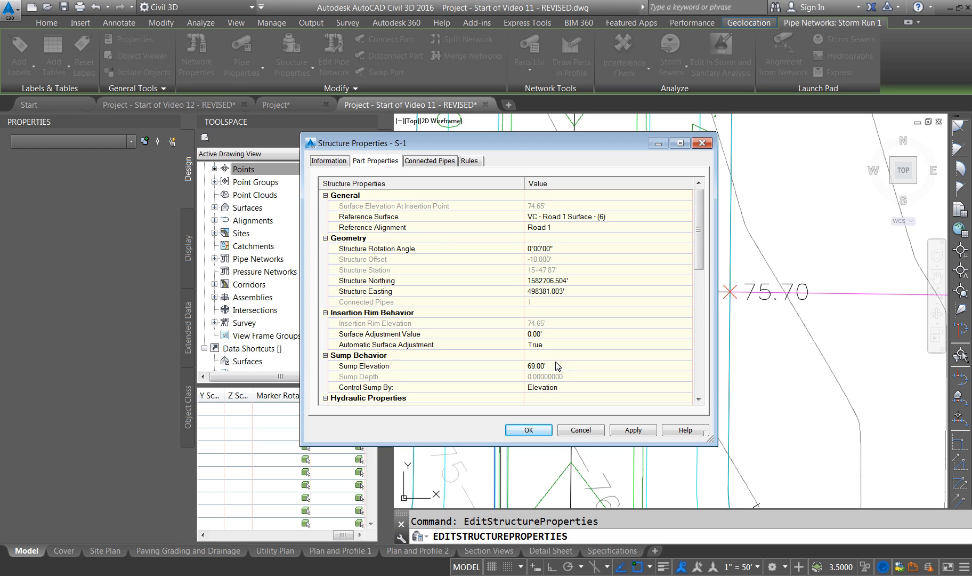
scroll(562, 378, down, 3)
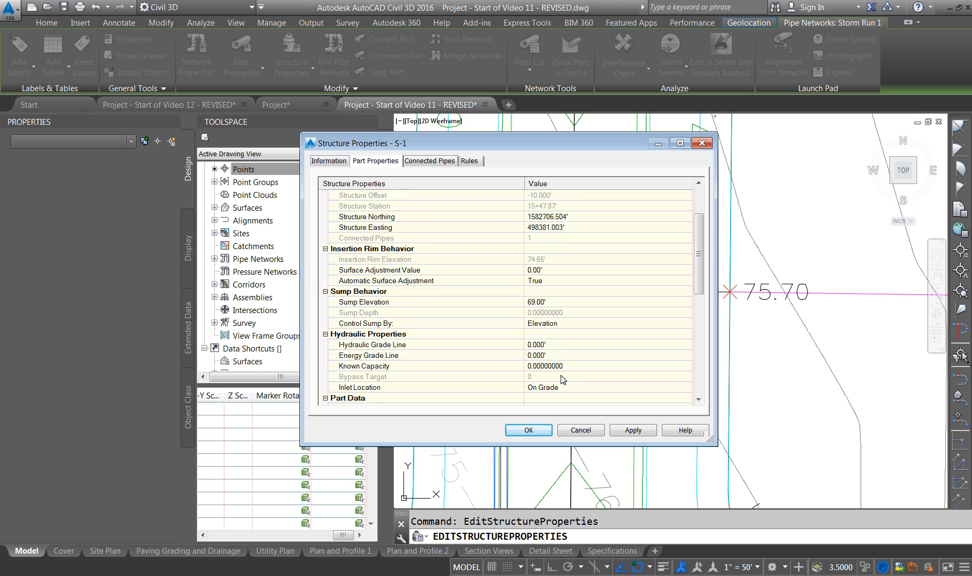
click(633, 430)
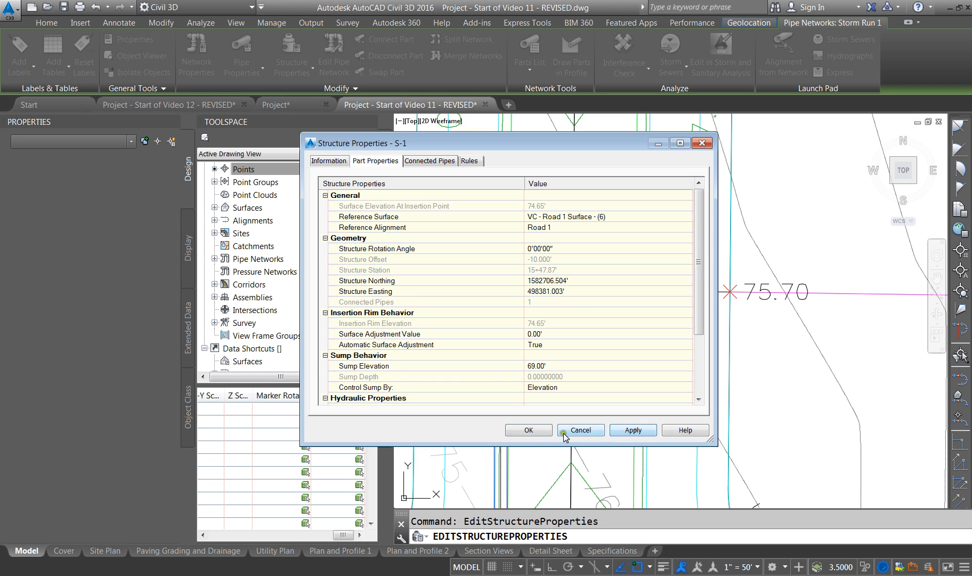
click(541, 429)
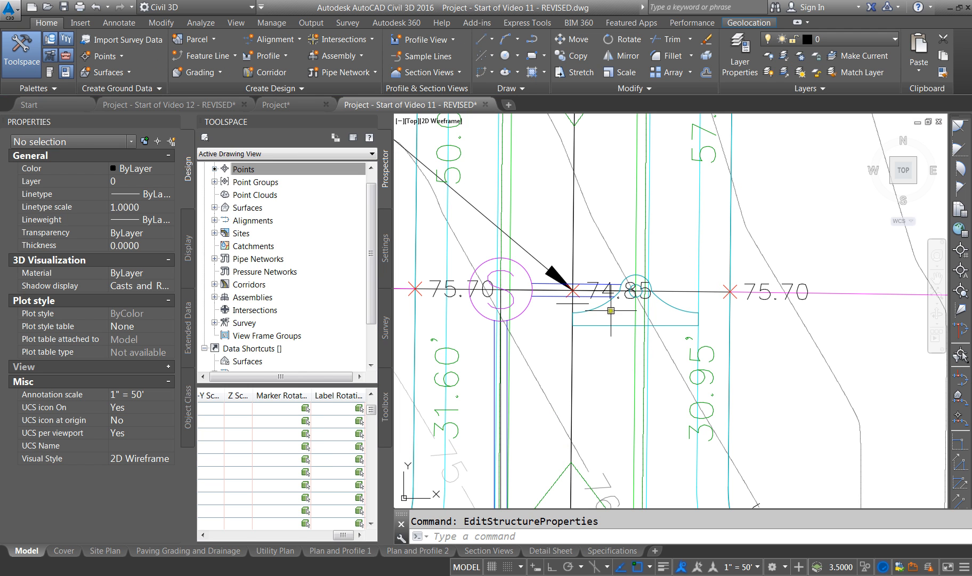
- Rotate structure S-1 on Road 1 so its flat side faces west toward the road centerline
click(603, 308)
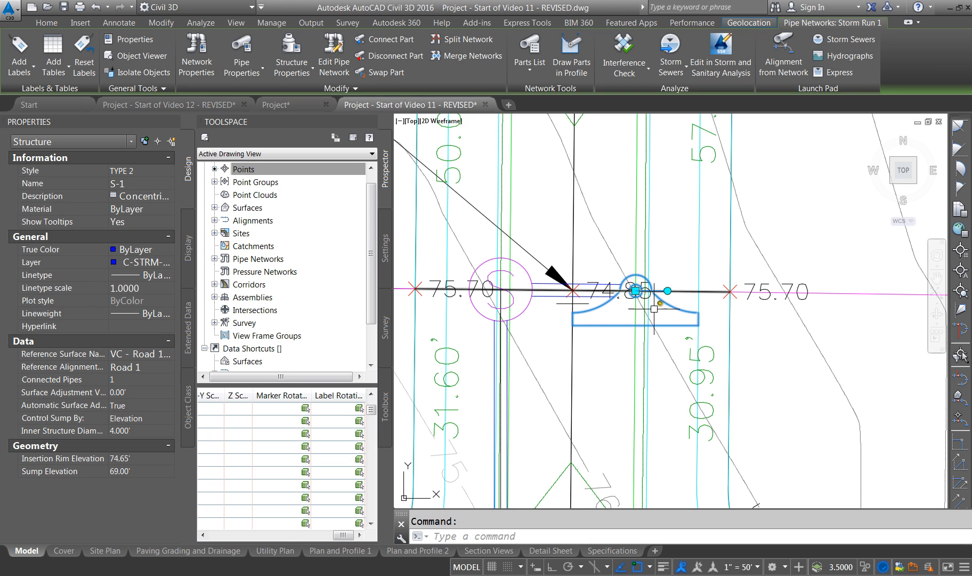
click(667, 290)
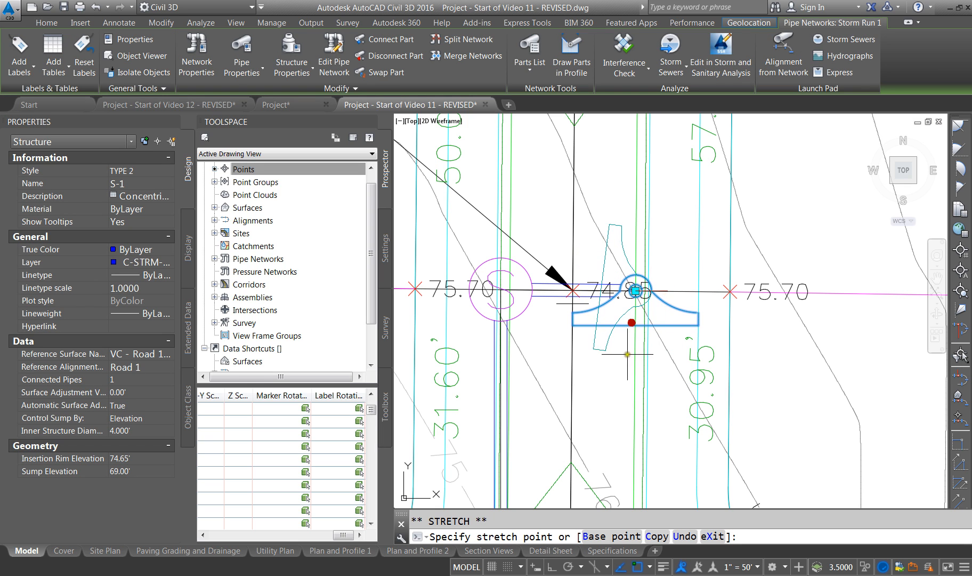
click(637, 400)
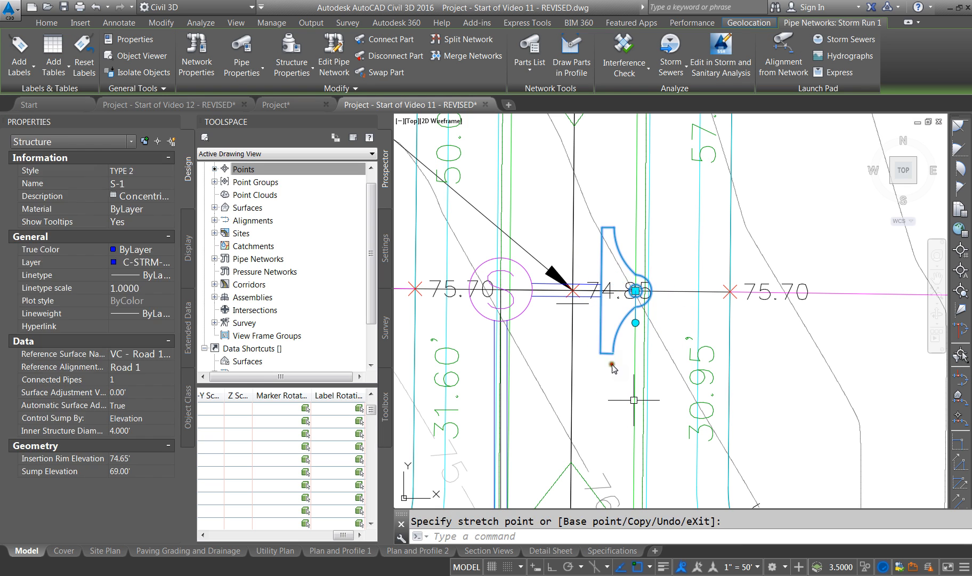
- Turn off object snapping and try placing structure S-1 freehand southwest of its original position
click(635, 290)
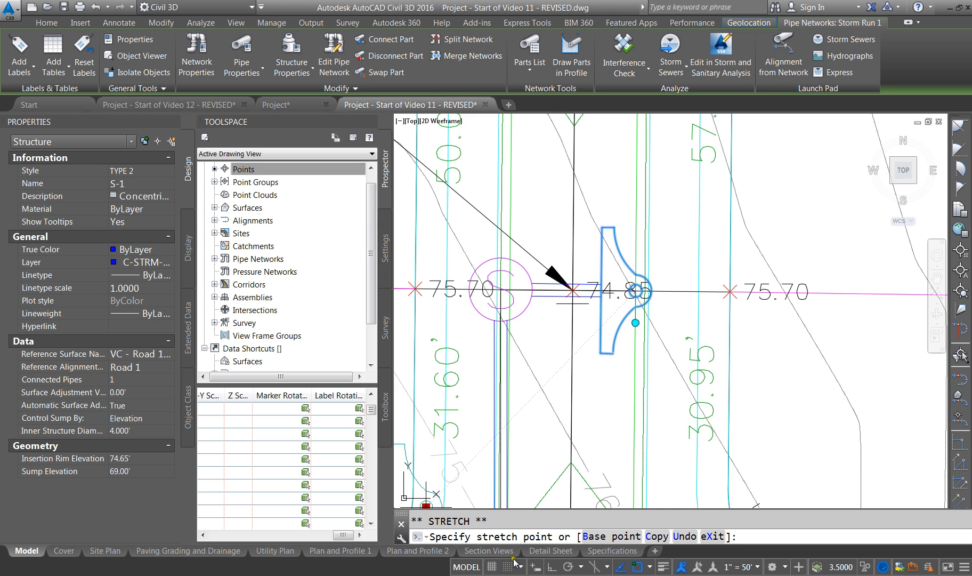
click(601, 567)
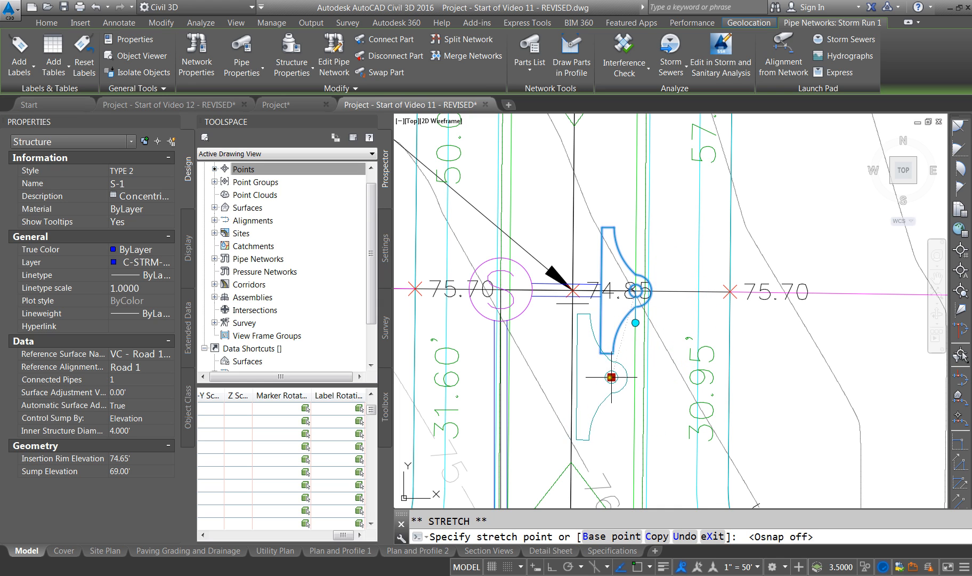
click(615, 377)
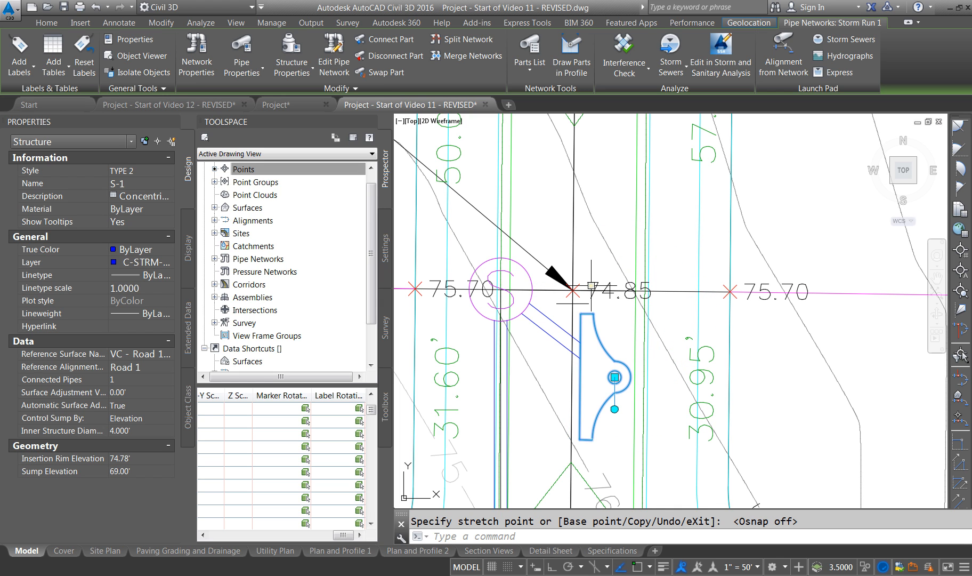
text(p)
text(l)
- Move structure S-1 onto the cross line just east of the east curb lines, using a Nearest snap
click(615, 377)
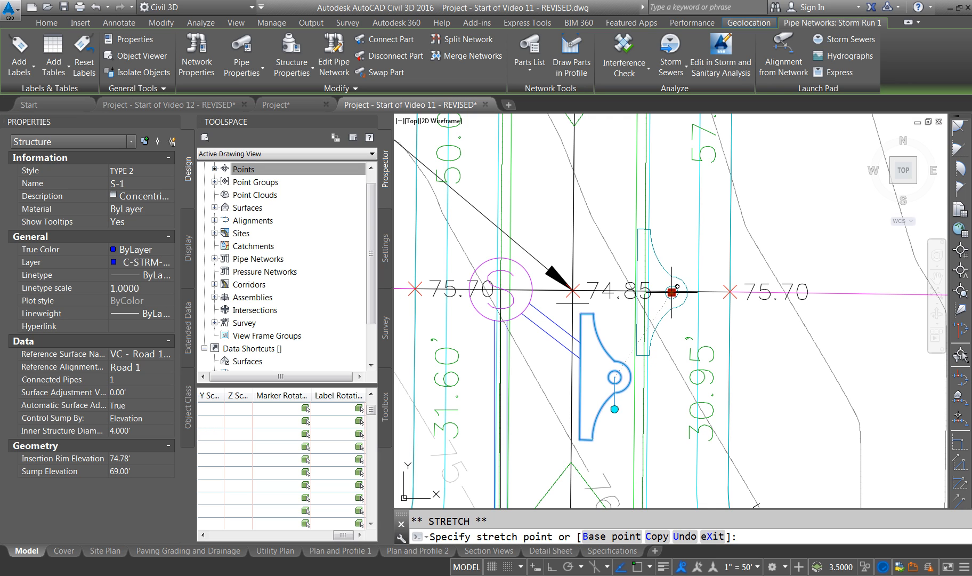
shift+right_click(671, 292)
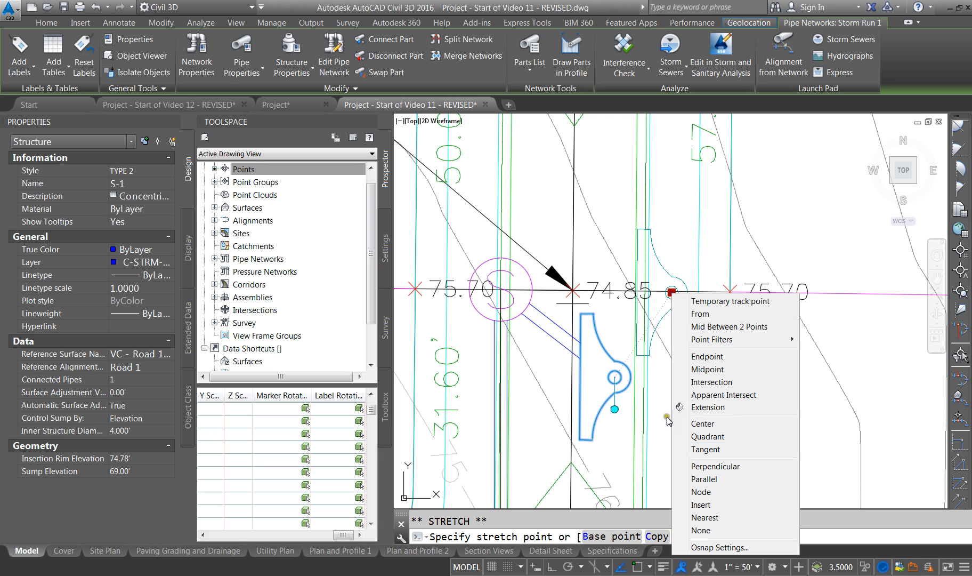
click(705, 497)
shift+right_click(681, 291)
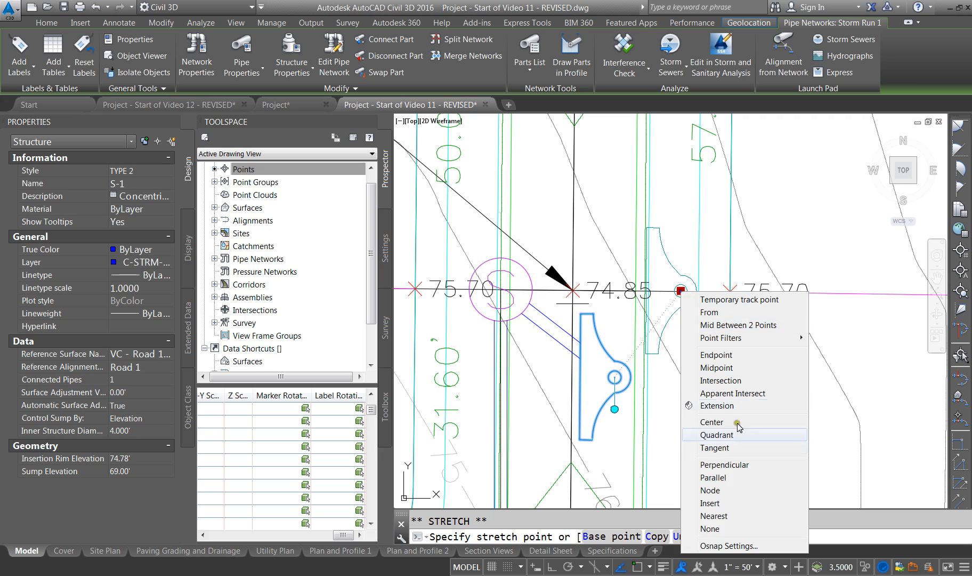
click(719, 515)
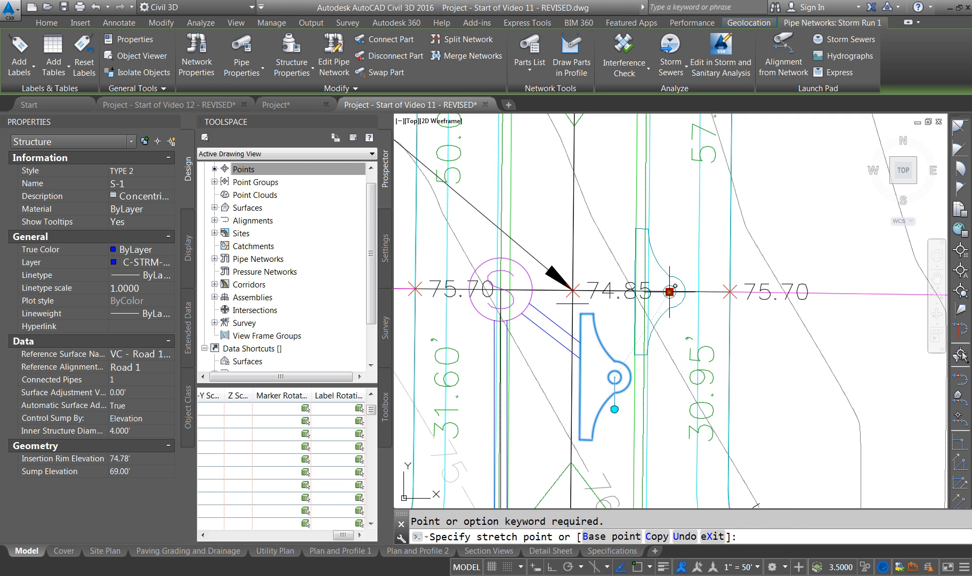
click(670, 291)
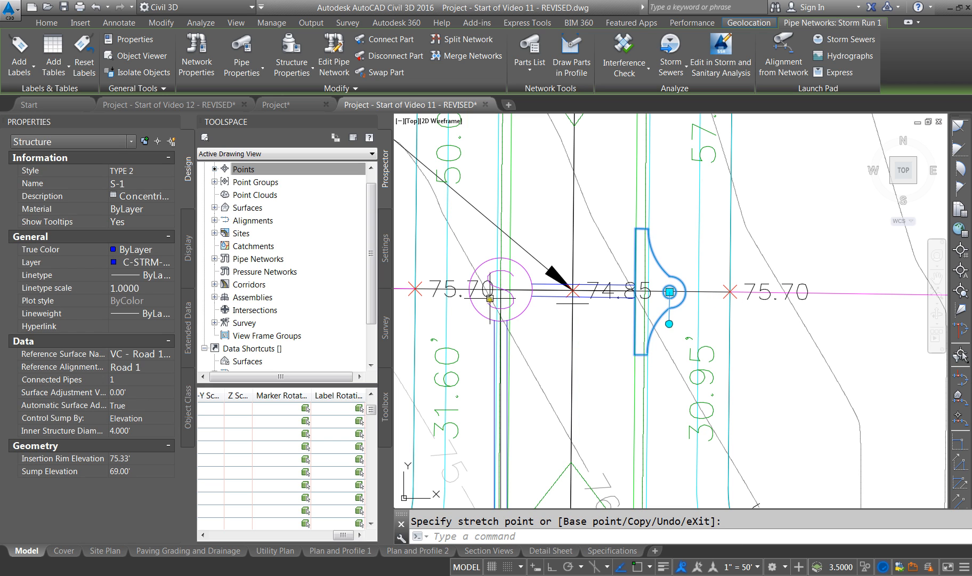
key(Escape)
- In the structure properties of the west structure on Road 1, rename it S-2 and set its style to TYPE 2
click(487, 262)
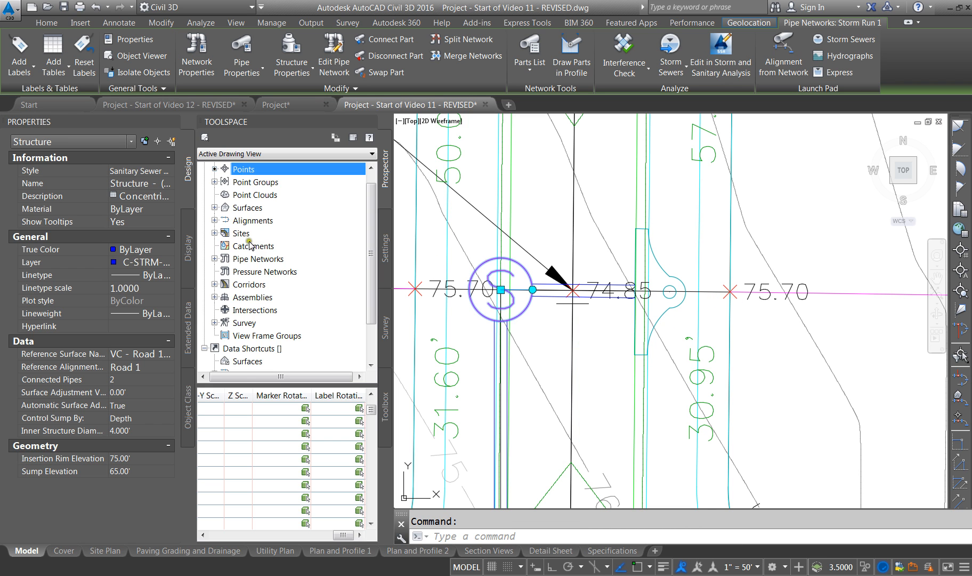
right_click(478, 249)
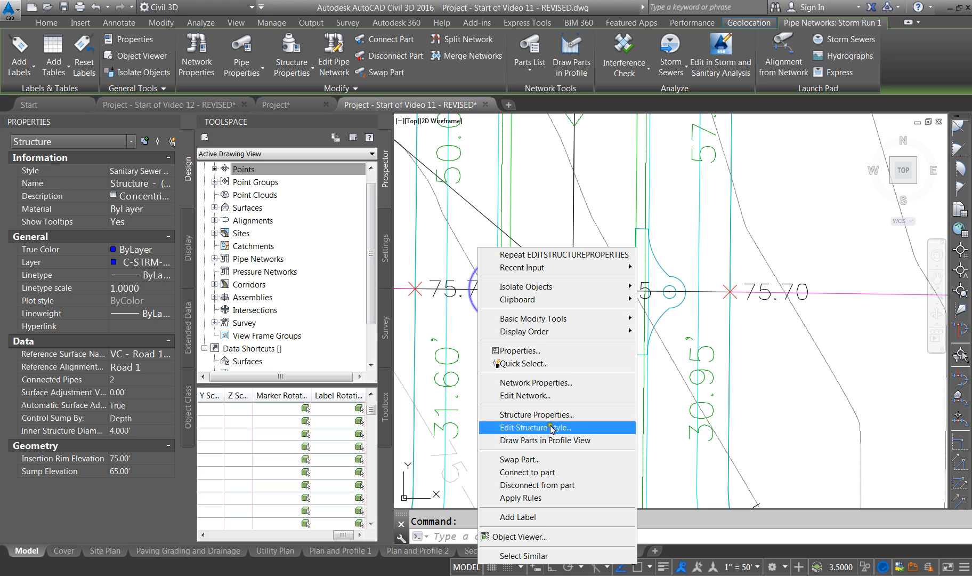
click(554, 415)
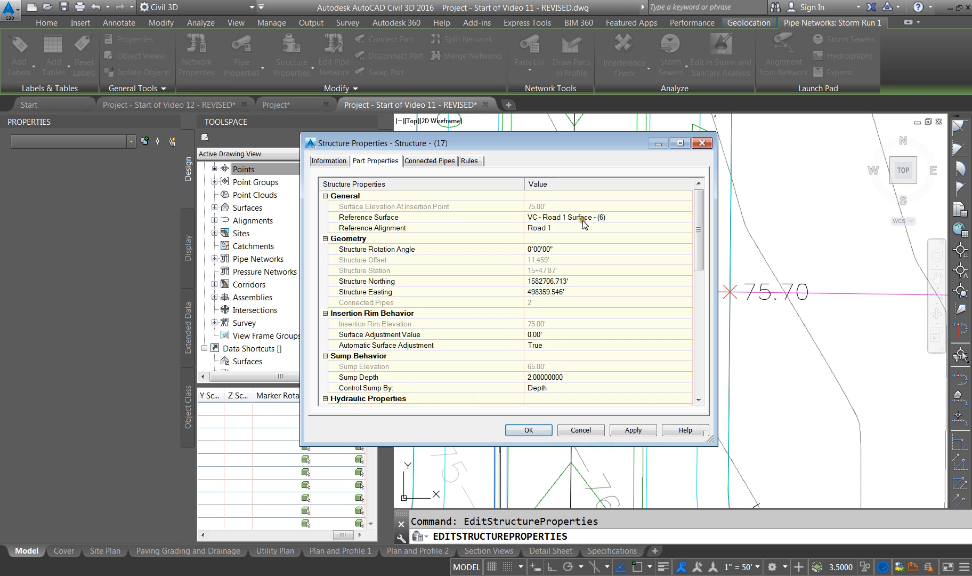
click(323, 161)
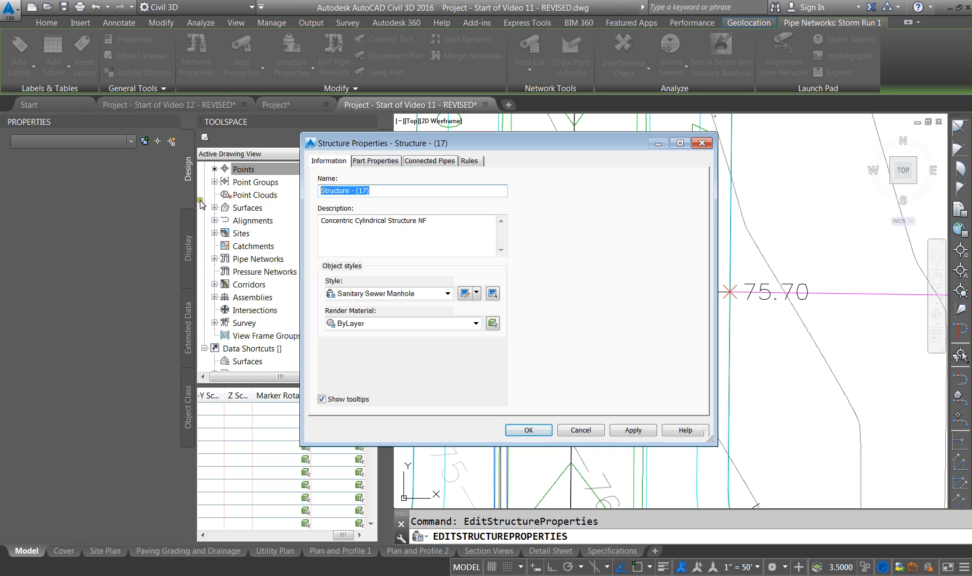
text(S-2)
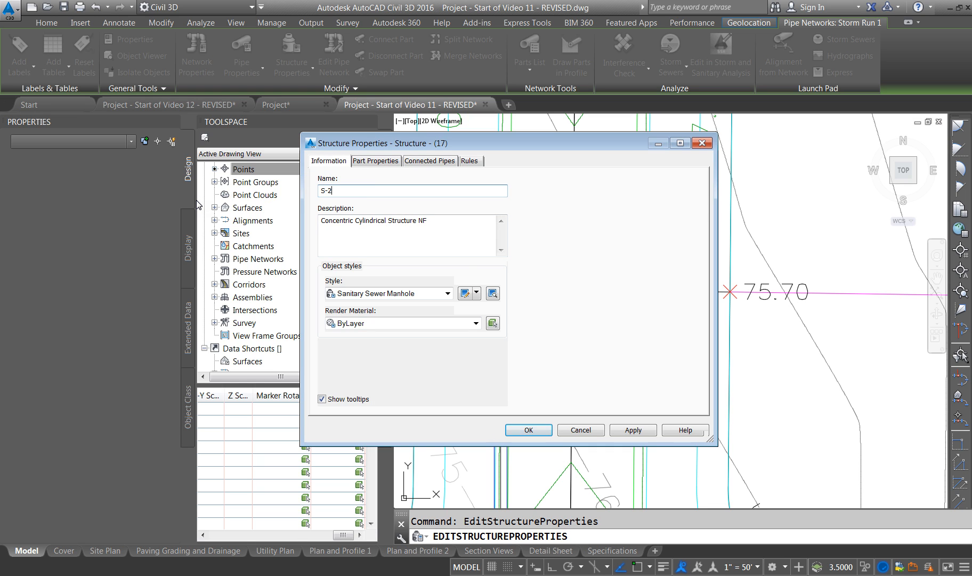
click(420, 293)
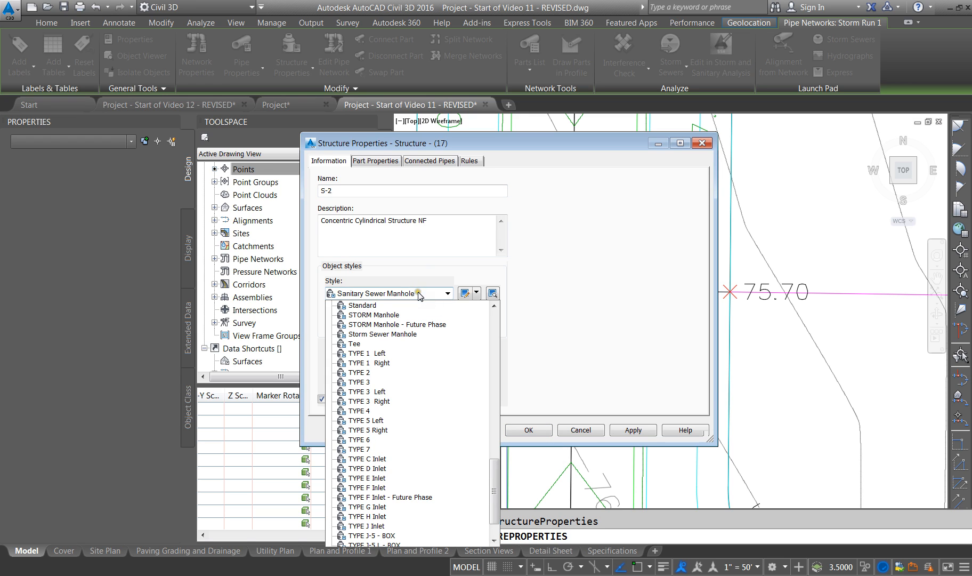
click(380, 373)
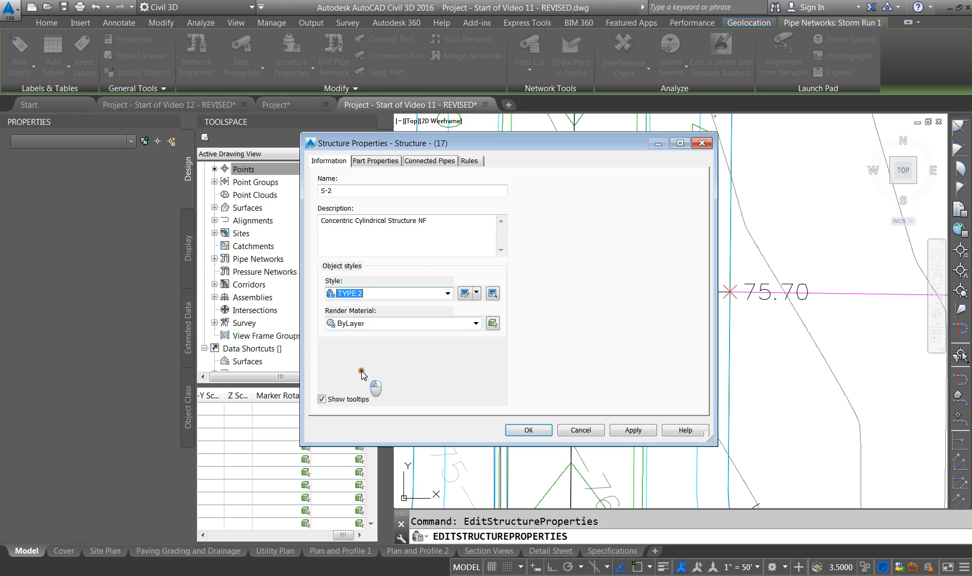
- Give structure S-2 a sump depth of 0, control its sump by Elevation, check its connected pipes, and accept the properties
click(379, 160)
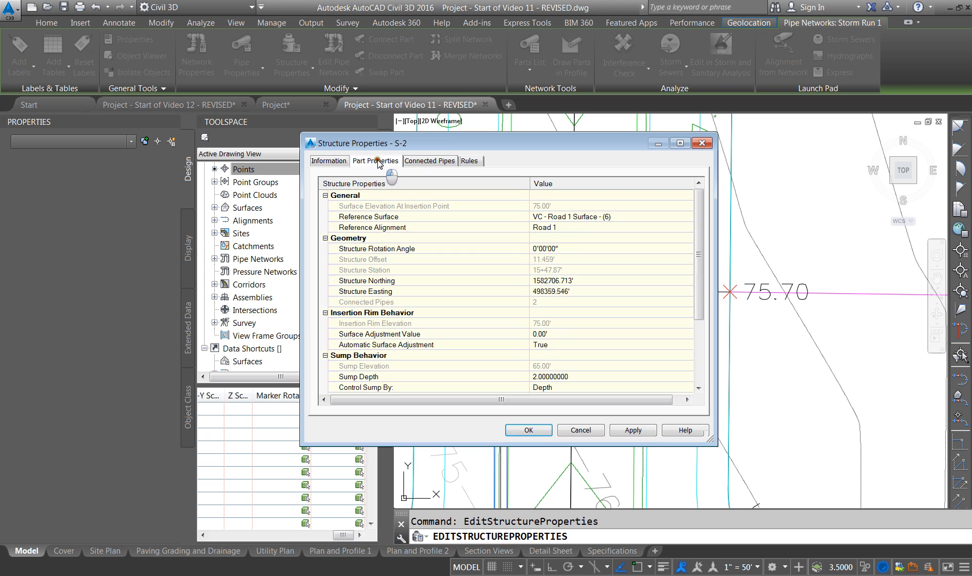
click(555, 376)
text(0)
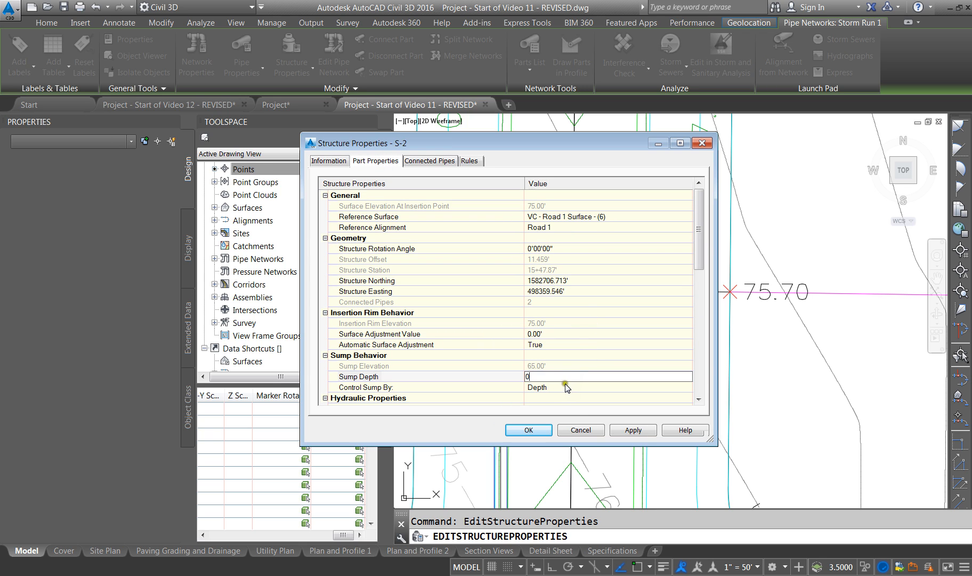
key(Return)
click(561, 387)
click(549, 407)
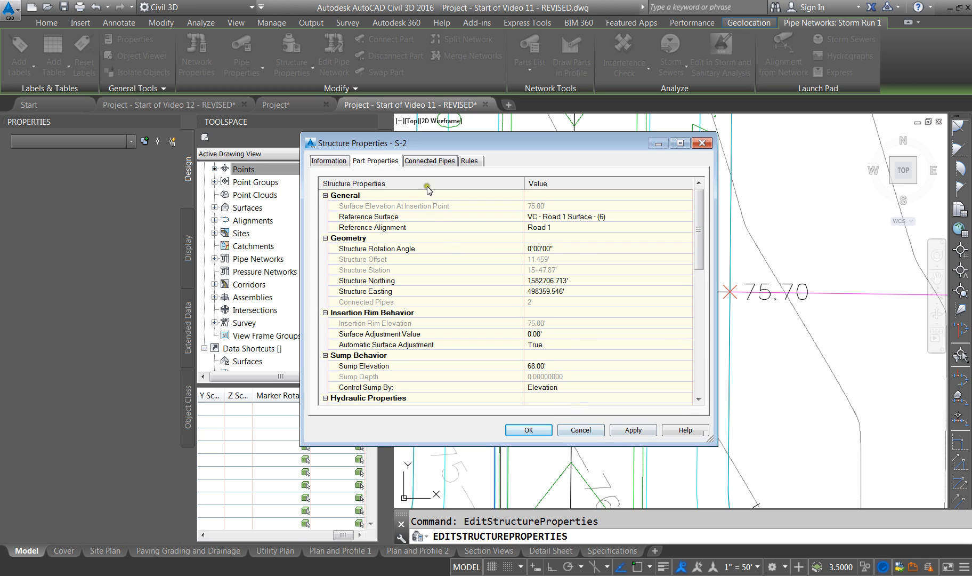
click(424, 162)
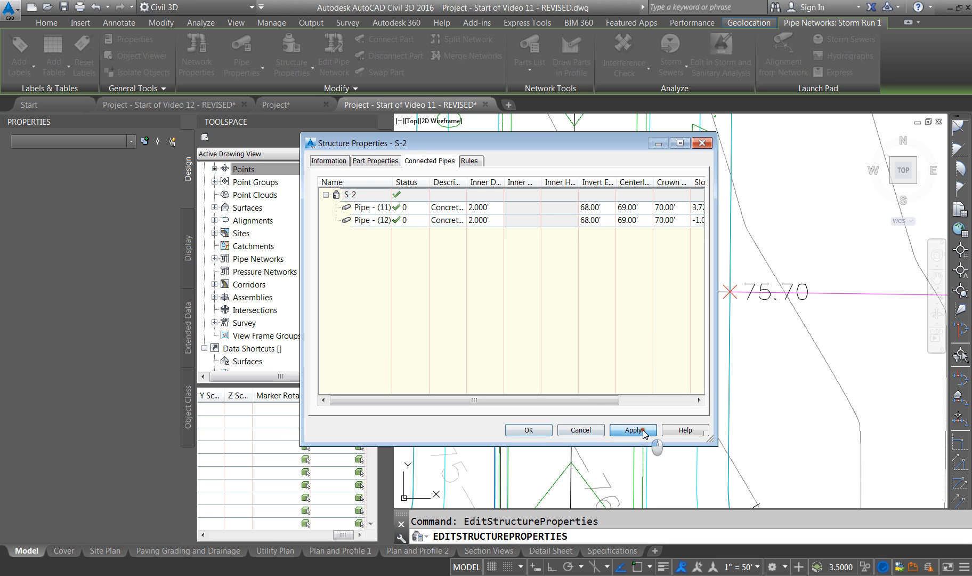
click(547, 435)
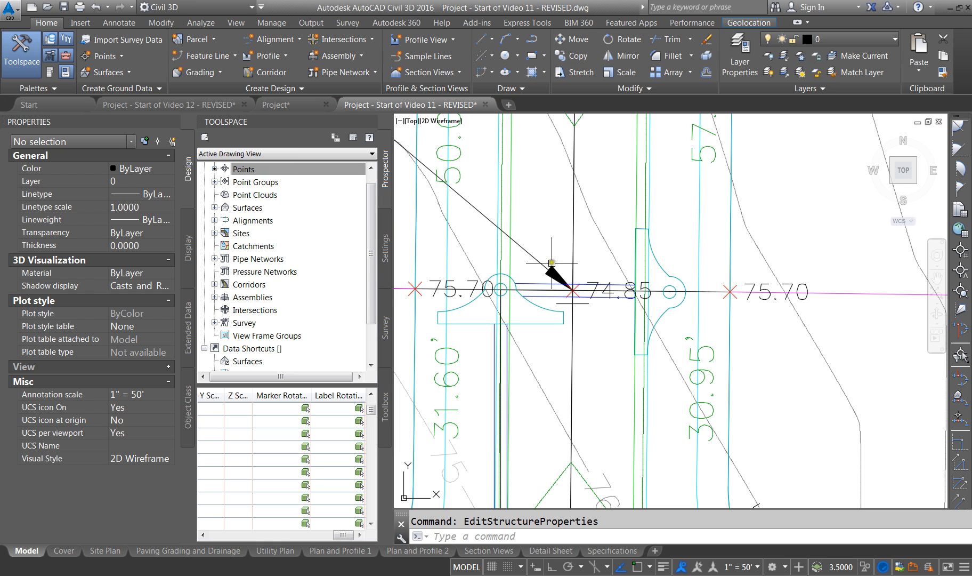
- Rotate structure S-2 so its long side parallels the west curb, and shift it slightly west along the cross line
click(504, 288)
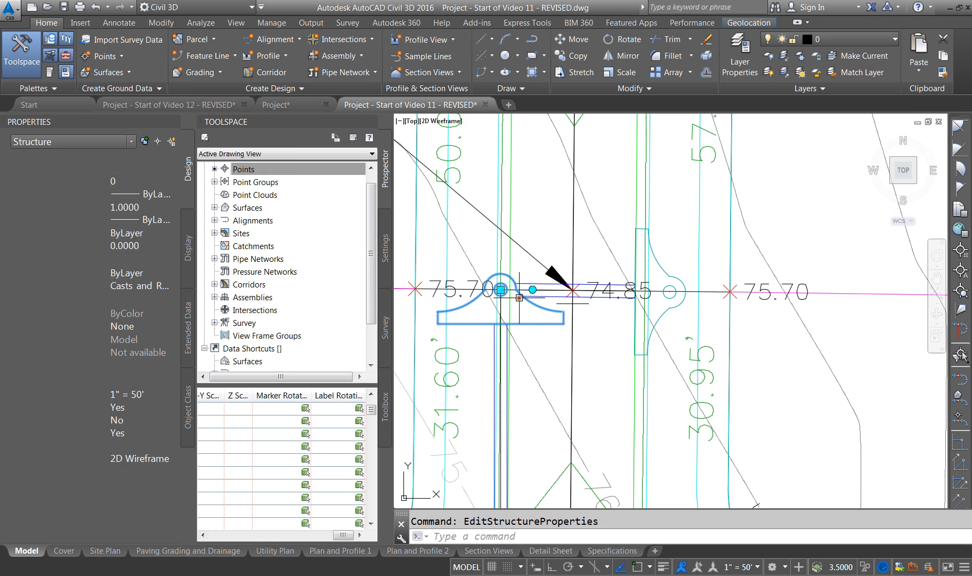
click(501, 290)
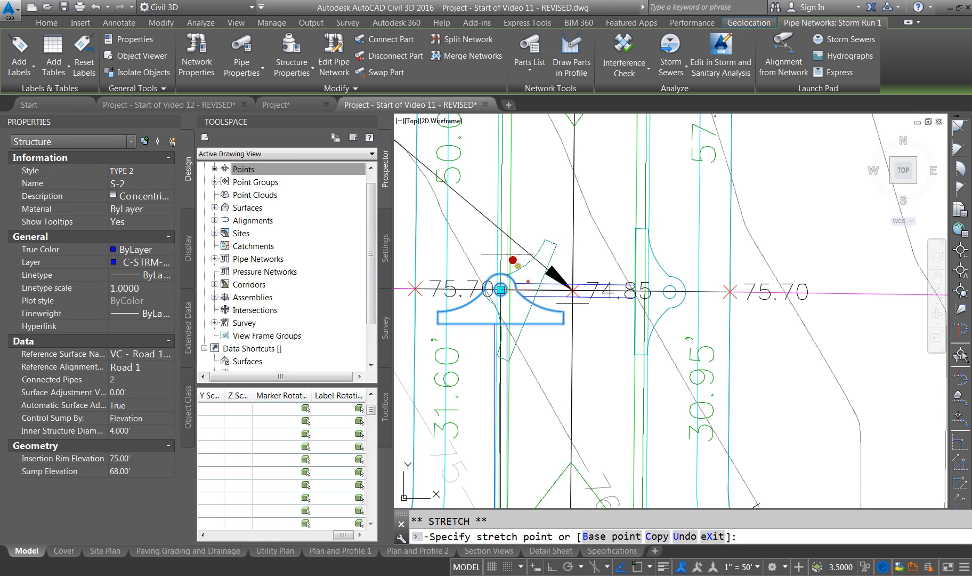
click(505, 202)
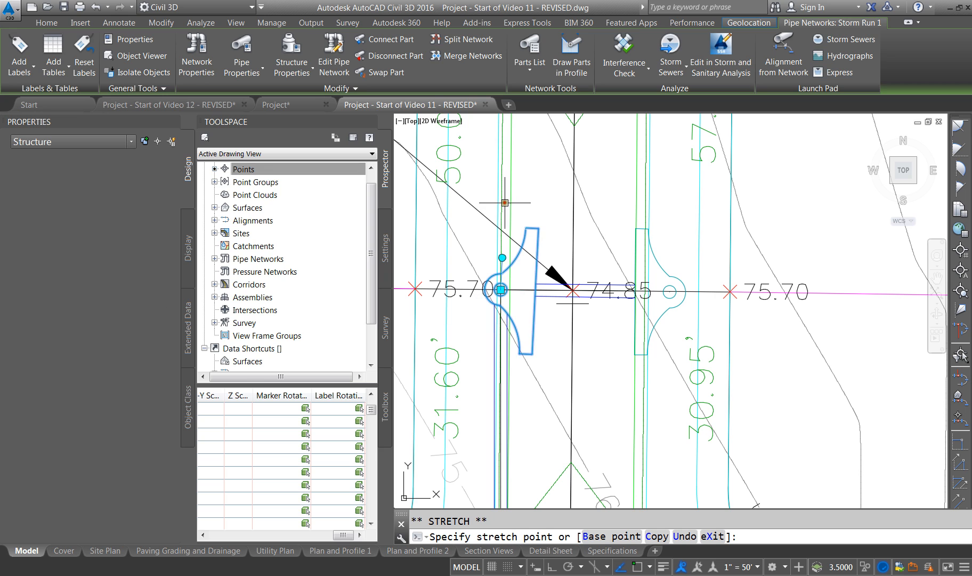
click(502, 257)
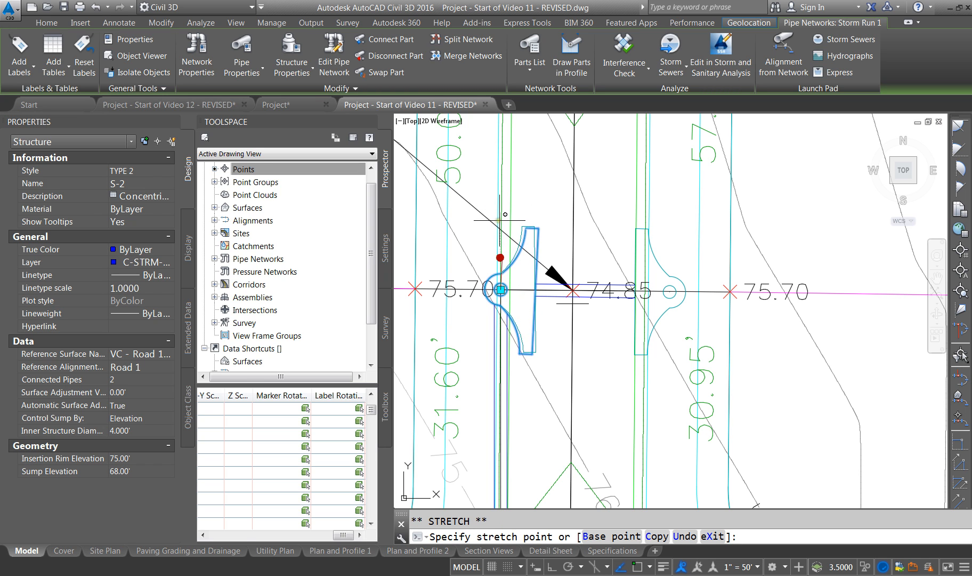
click(500, 220)
click(500, 290)
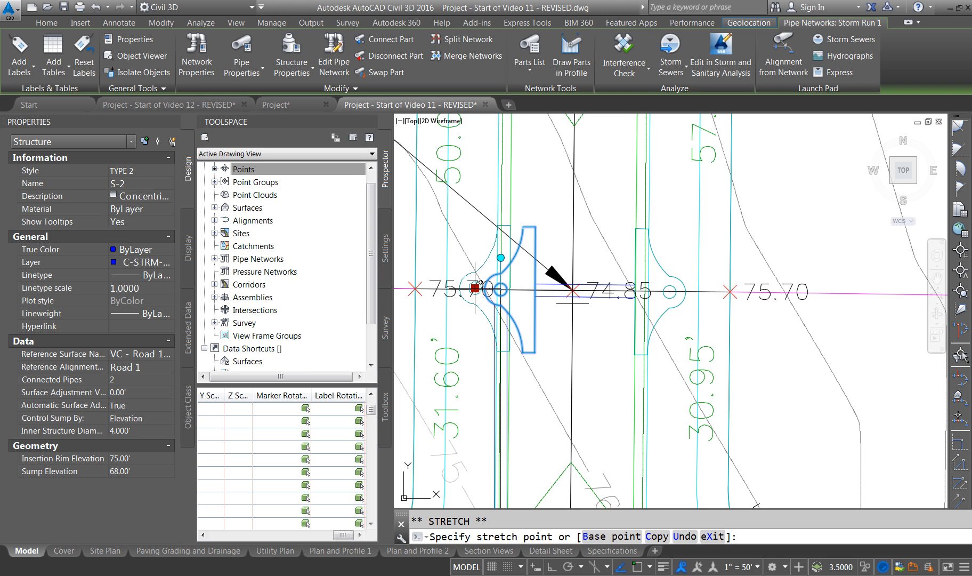
click(471, 288)
scroll(538, 293, down, 5)
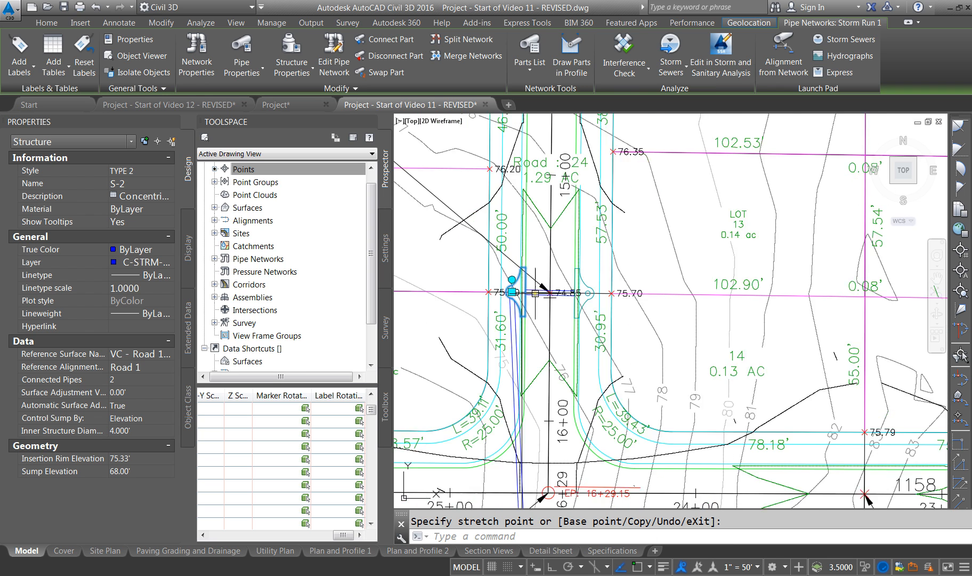
scroll(529, 456, up, 5)
click(541, 404)
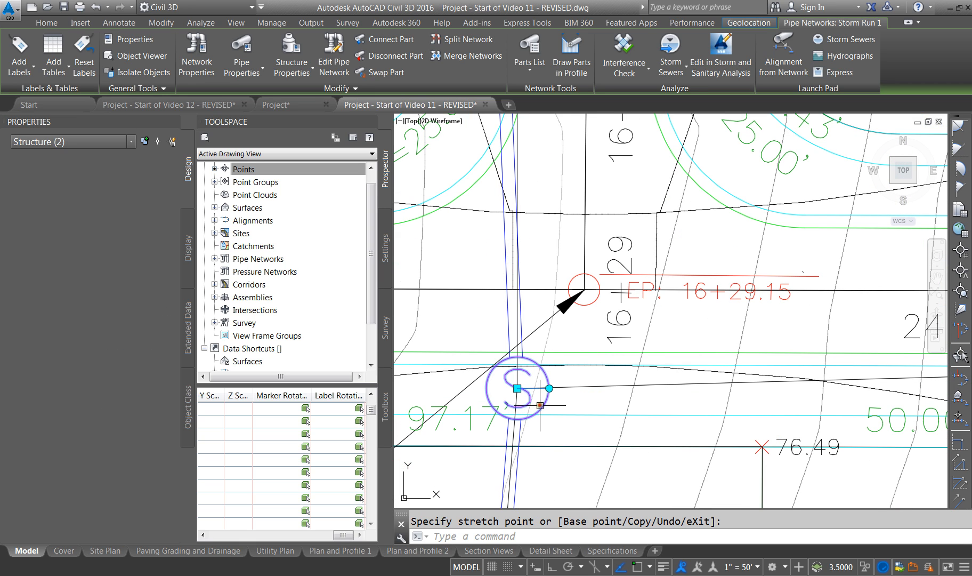
right_click(541, 404)
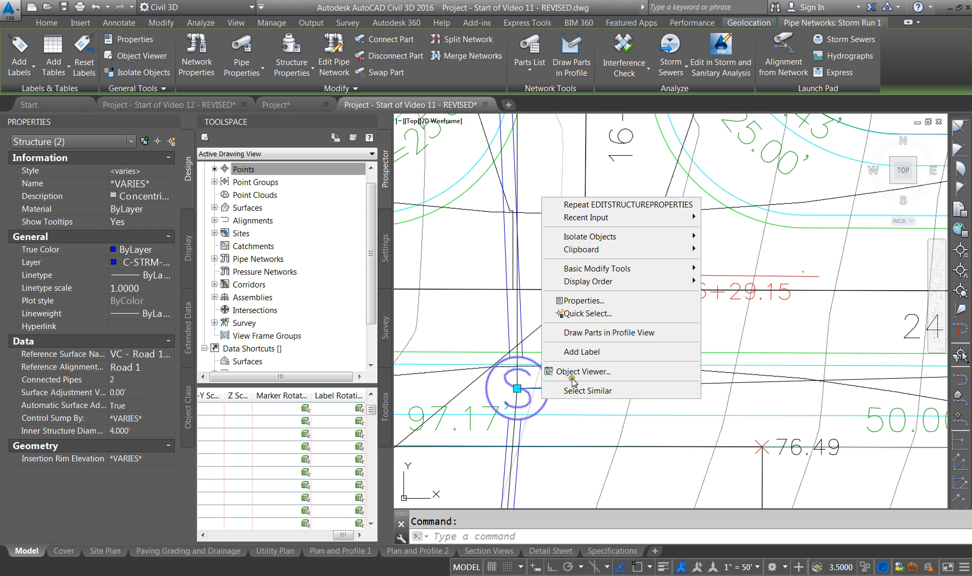
key(Escape)
- In the structure properties of the manhole southwest of the Road 1 end point, rename it S-3 and set its style to STORM Manhole
click(542, 401)
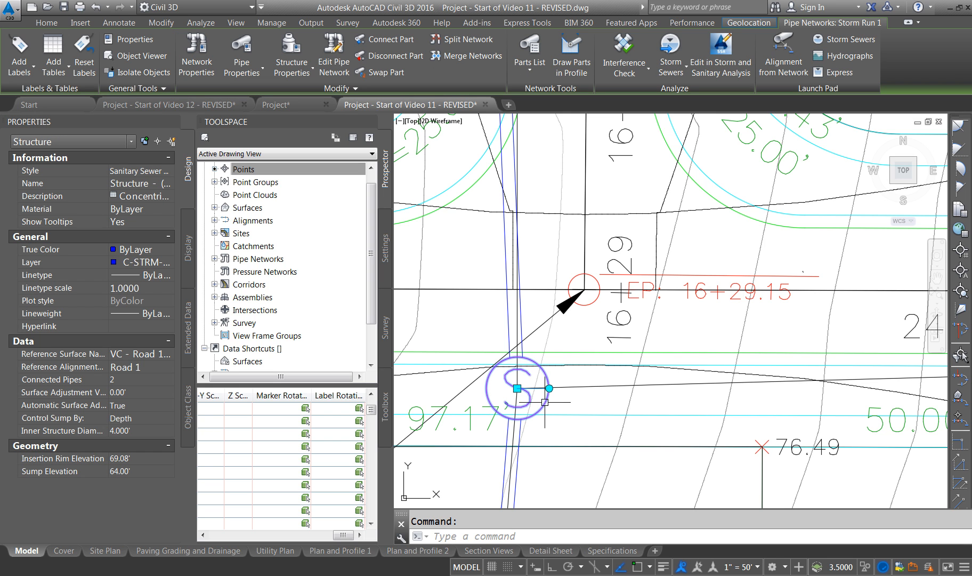
right_click(544, 402)
click(586, 260)
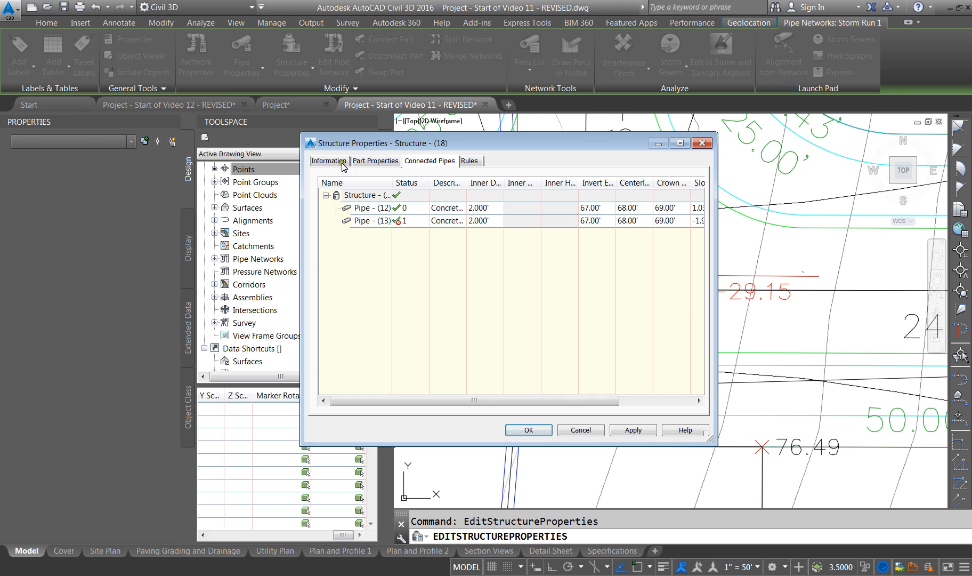
click(342, 163)
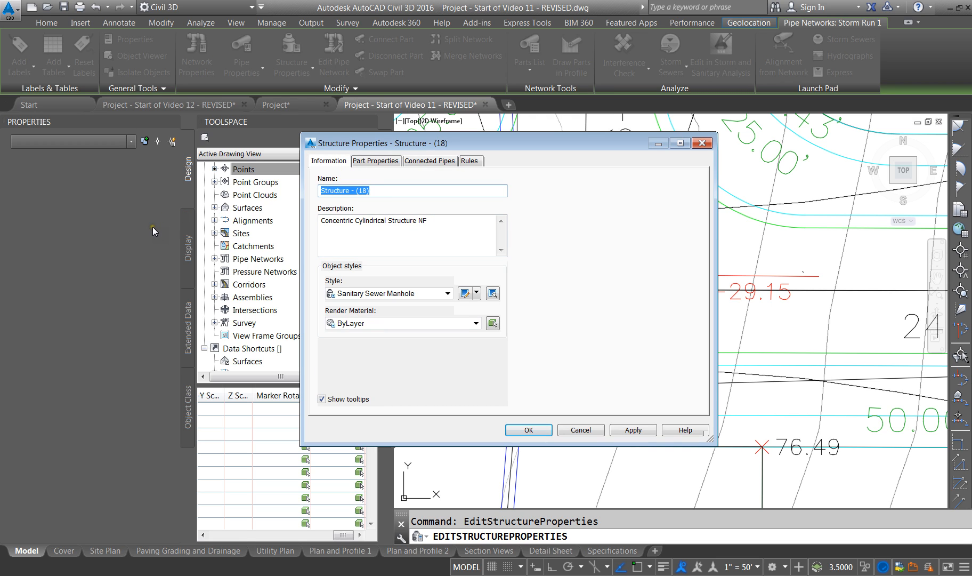
text(s-3)
key(BackSpace)
key(BackSpace)
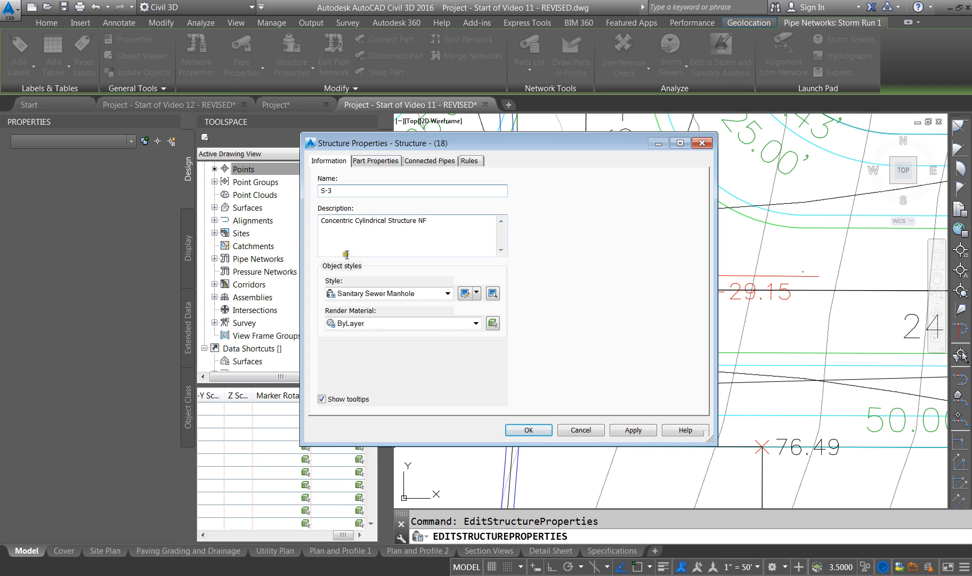
click(421, 293)
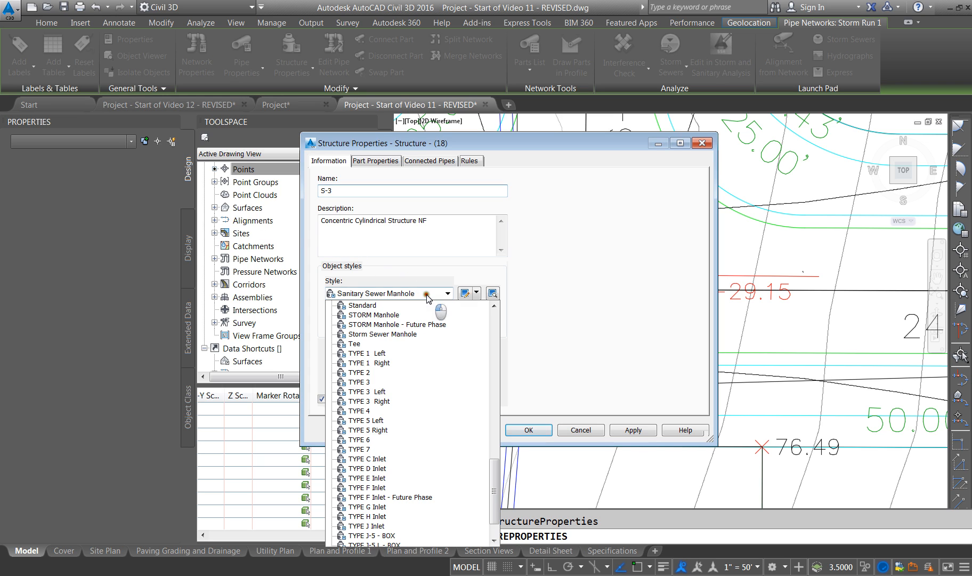
click(380, 315)
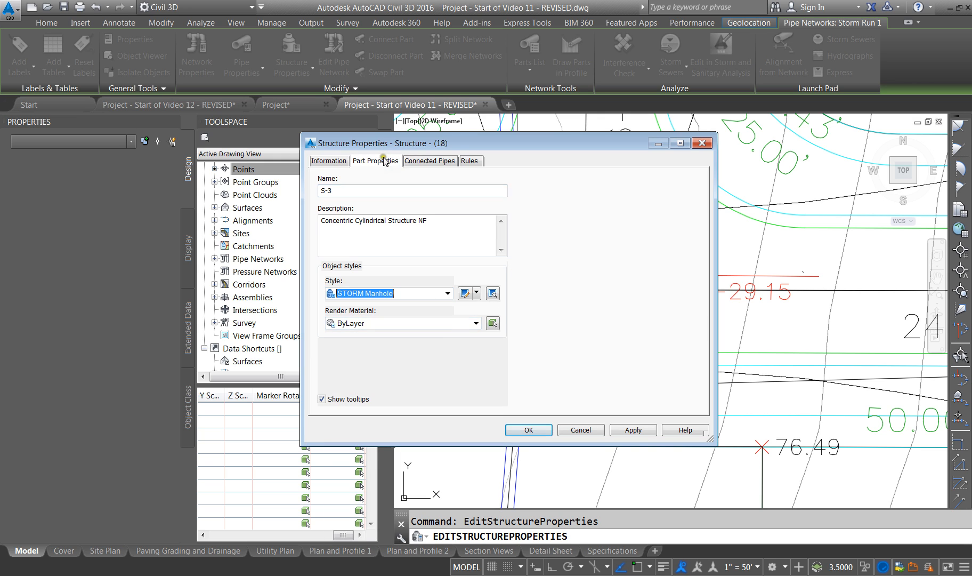
- Give structure S-3 a sump depth of 0, control its sump by Elevation, and apply and accept the properties
click(377, 160)
click(556, 376)
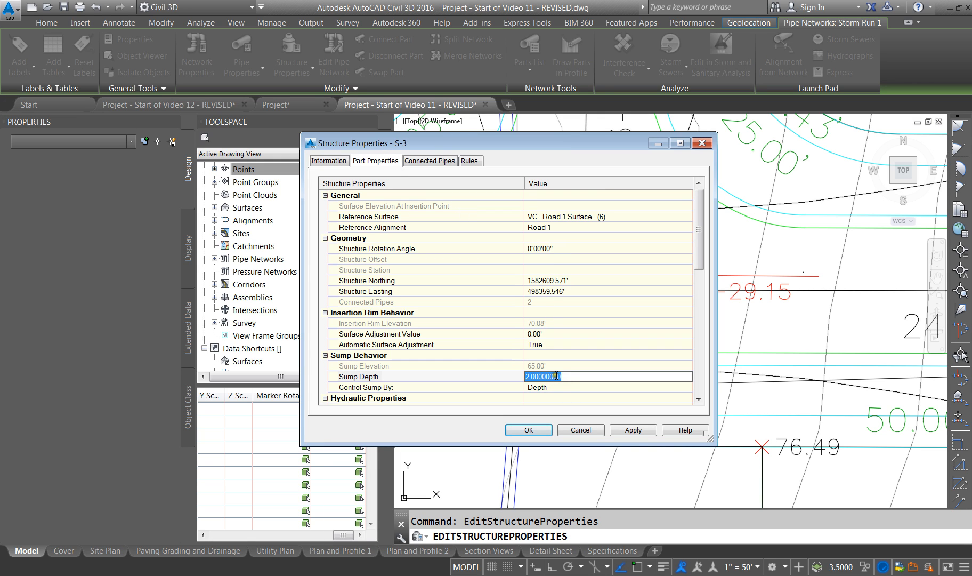
text(0)
click(562, 388)
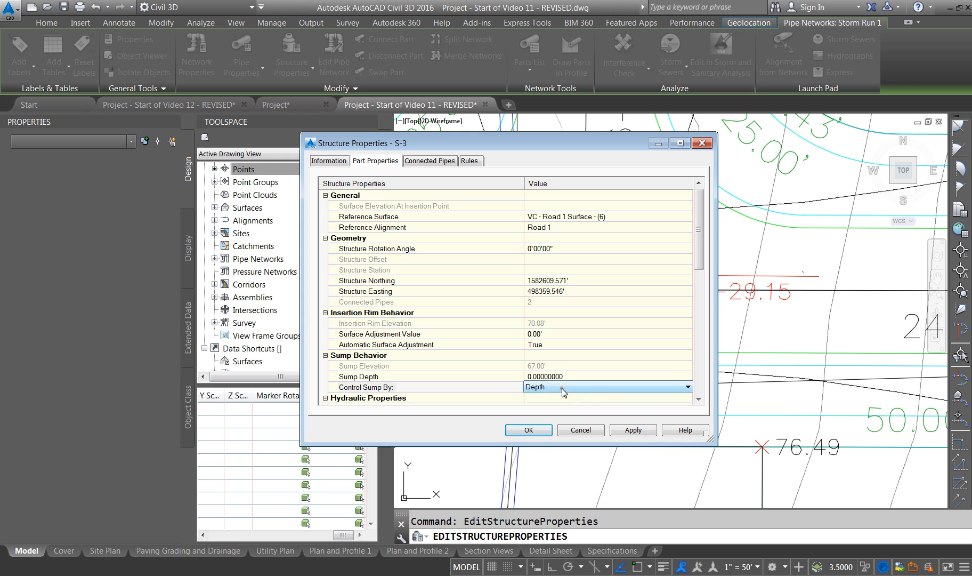
click(562, 388)
click(559, 404)
scroll(557, 389, down, 5)
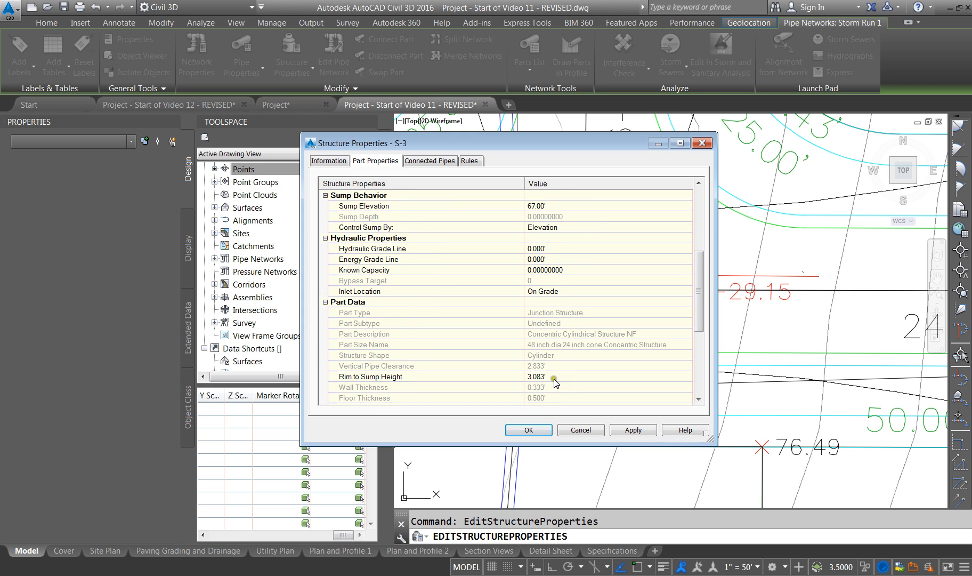
scroll(557, 383, up, 5)
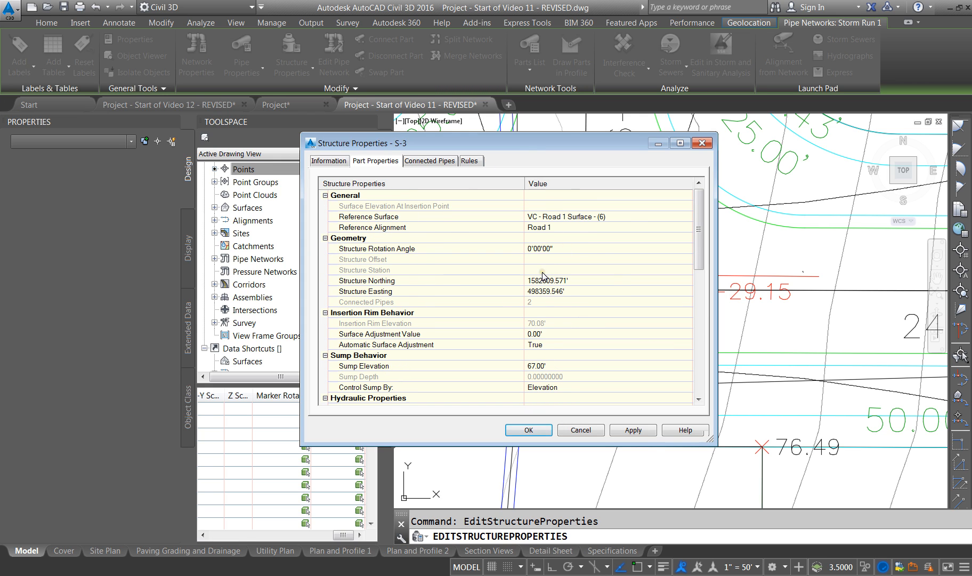
click(633, 430)
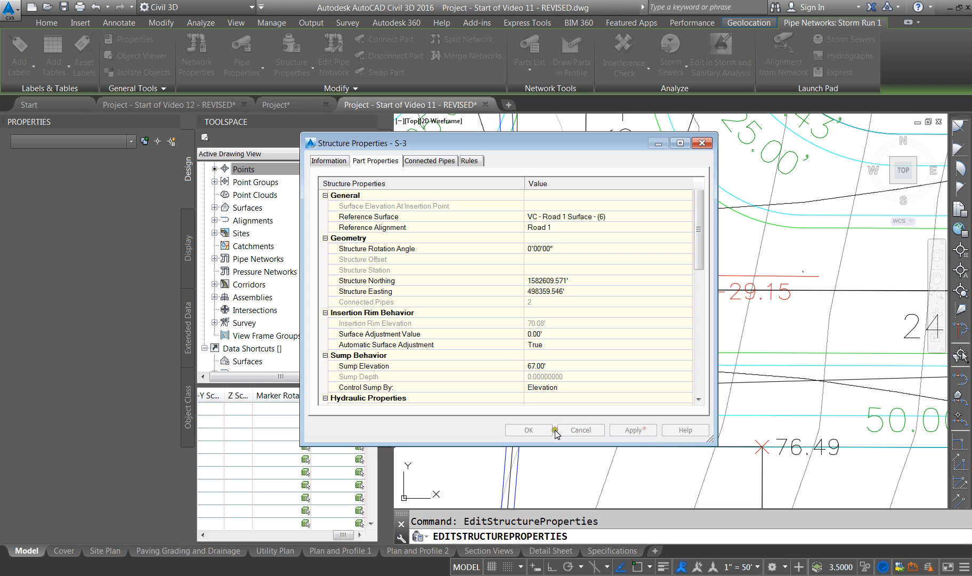
click(541, 431)
- Open the structure properties of the pipe run's end structure in the Open Space 23 pond and rename it MES-1
scroll(502, 276, down, 3)
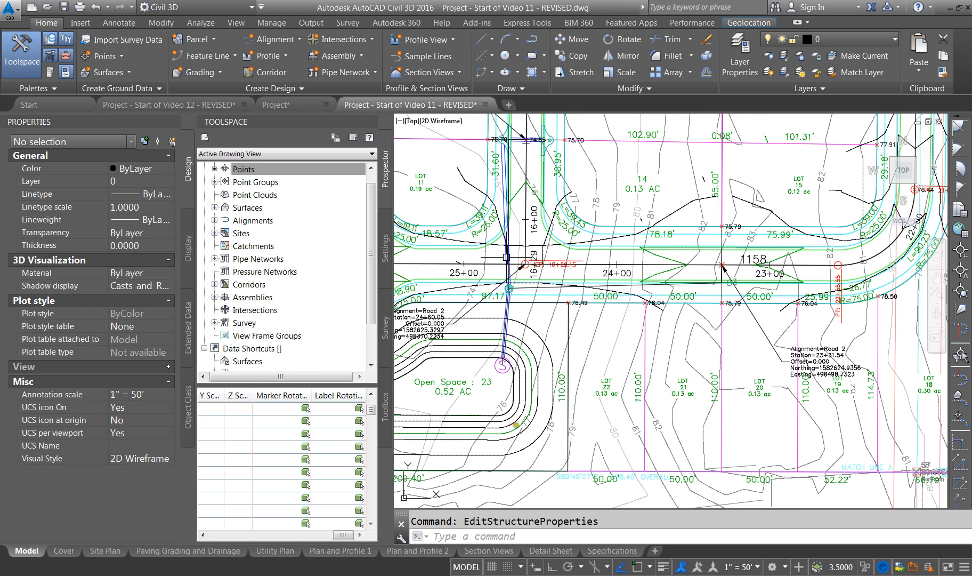
scroll(495, 368, up, 4)
click(493, 366)
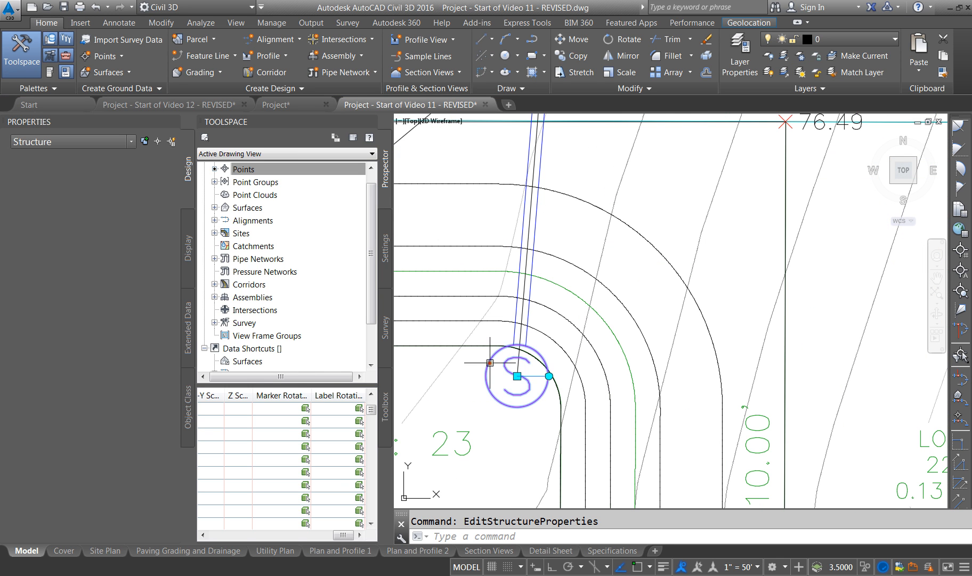
right_click(493, 366)
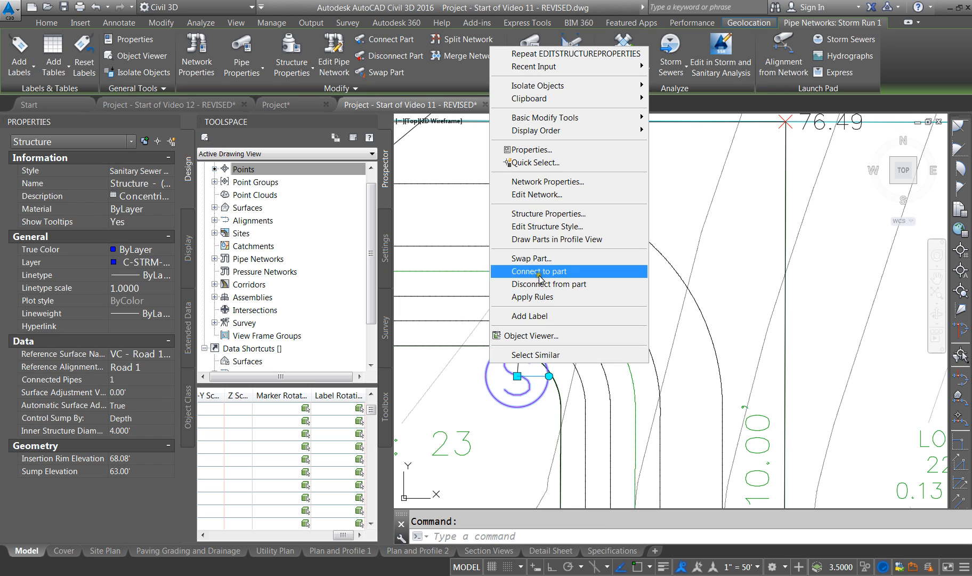
click(542, 213)
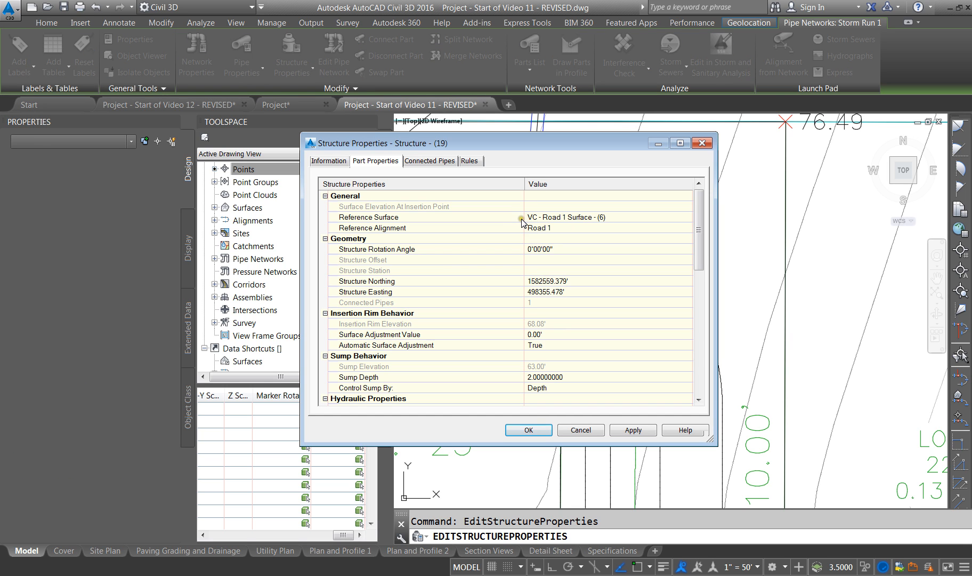
click(553, 377)
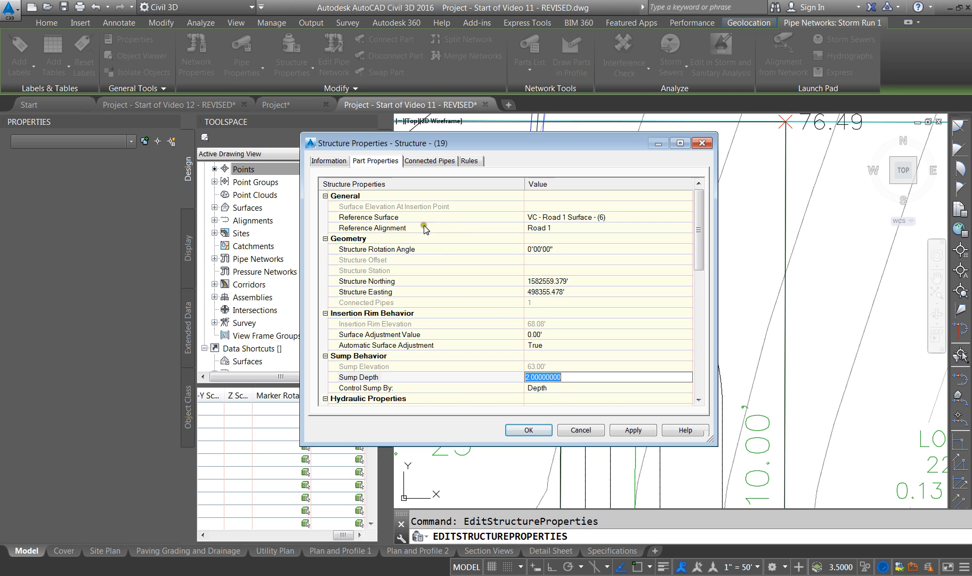
click(330, 161)
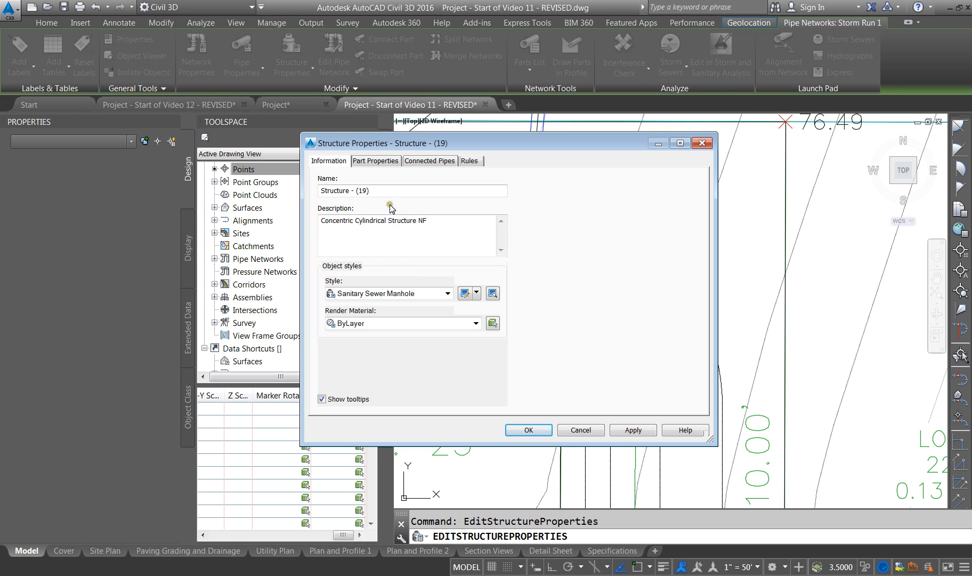
triple_click(386, 191)
text(ME)
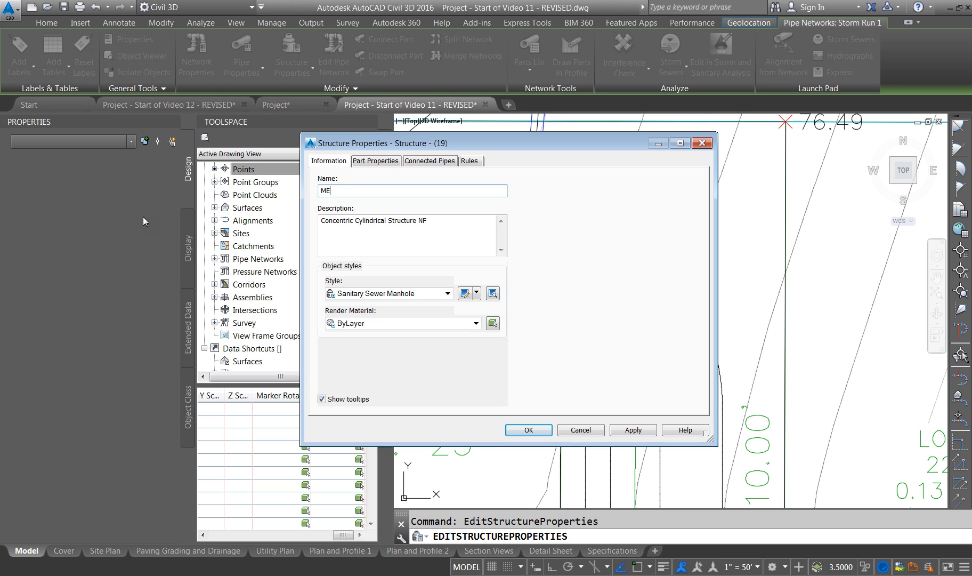
text(S-1)
- Set the style of structure MES-1 to MES (4:1) - 36" Pipe
click(440, 293)
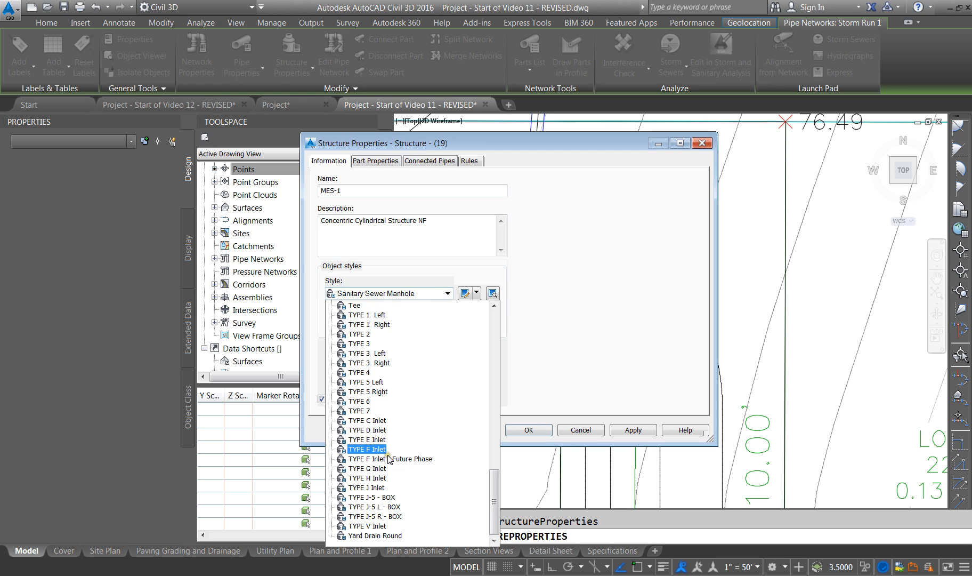
scroll(395, 426, up, 9)
scroll(405, 386, up, 3)
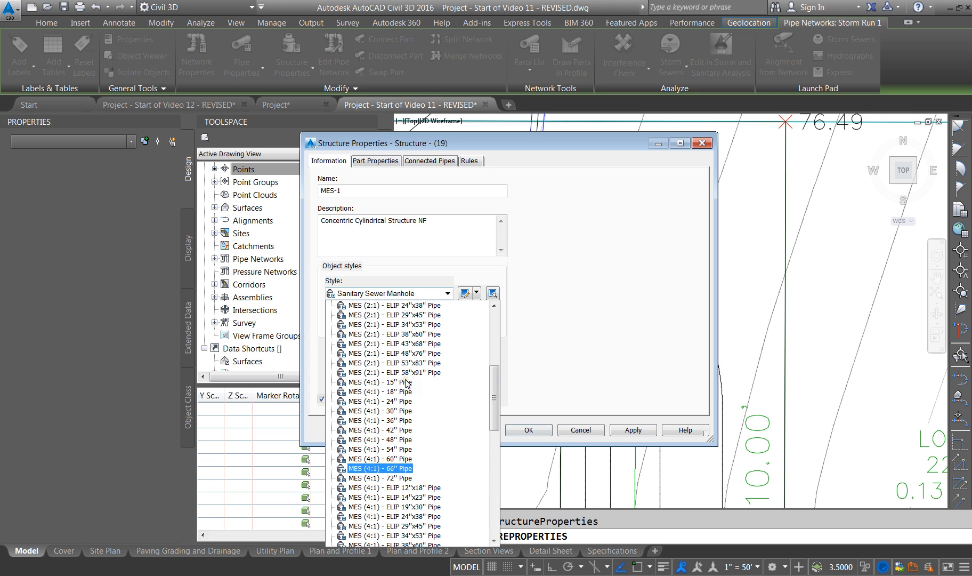
click(405, 420)
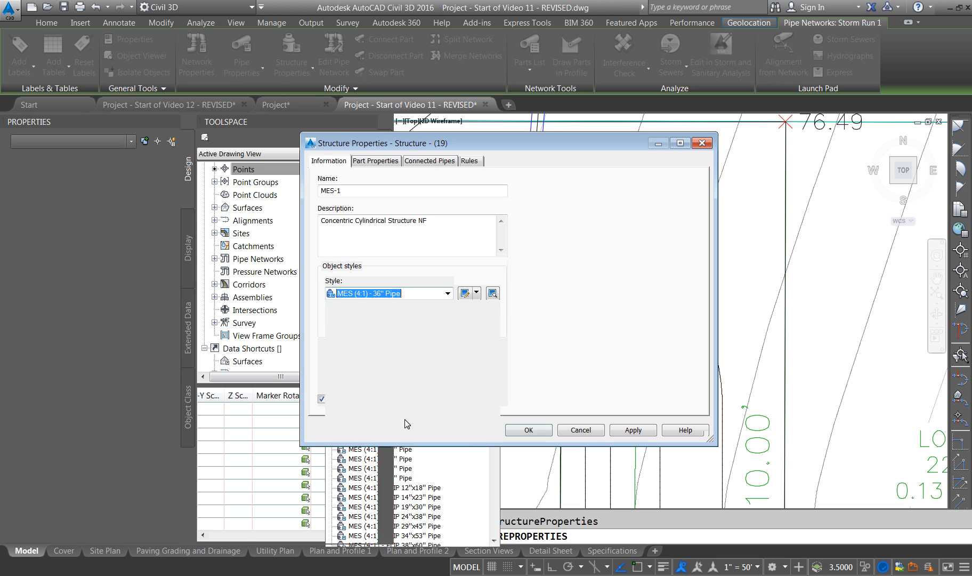
- Give structure MES-1 a sump depth of 0, control its sump by Elevation, and apply and accept the properties
click(375, 161)
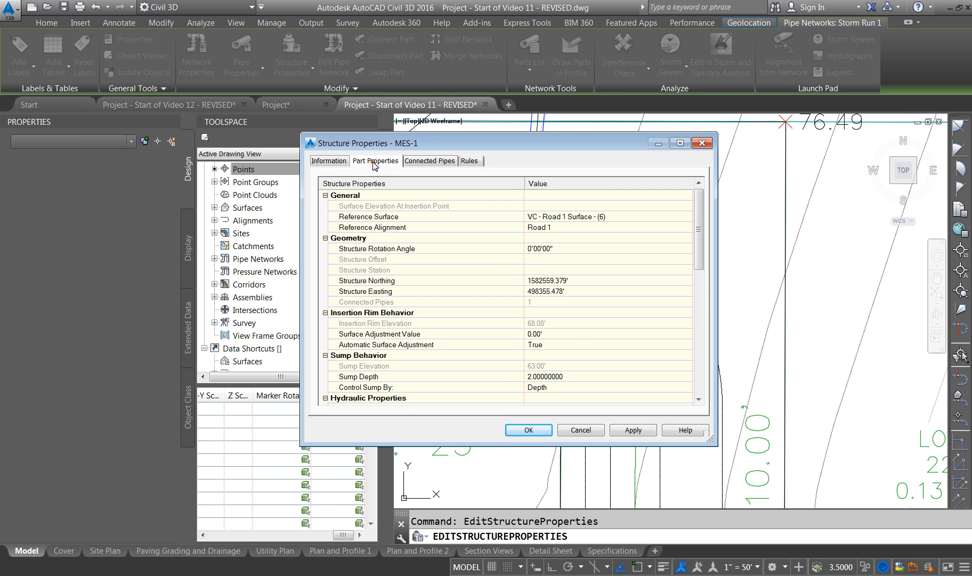
click(556, 375)
text(0)
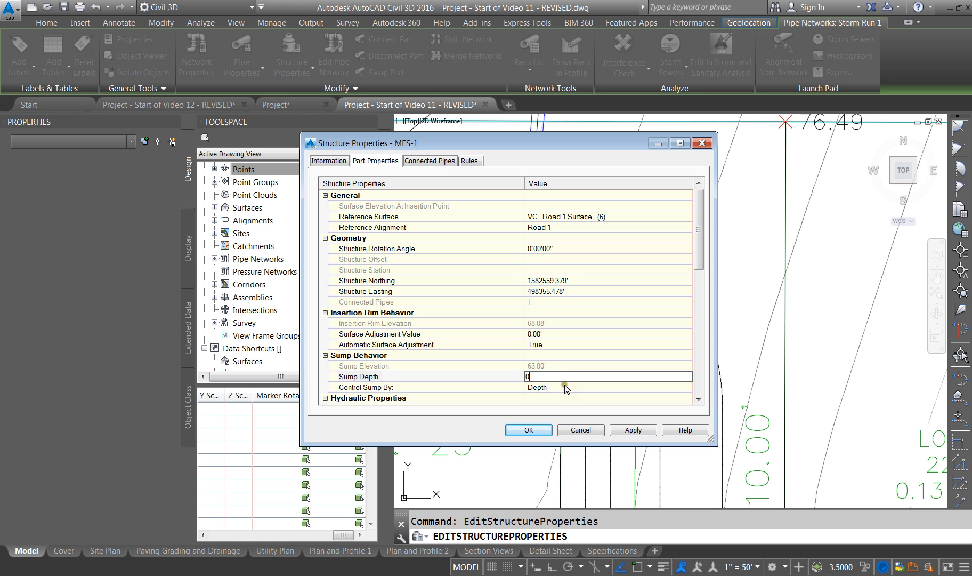
key(Return)
click(566, 387)
click(549, 406)
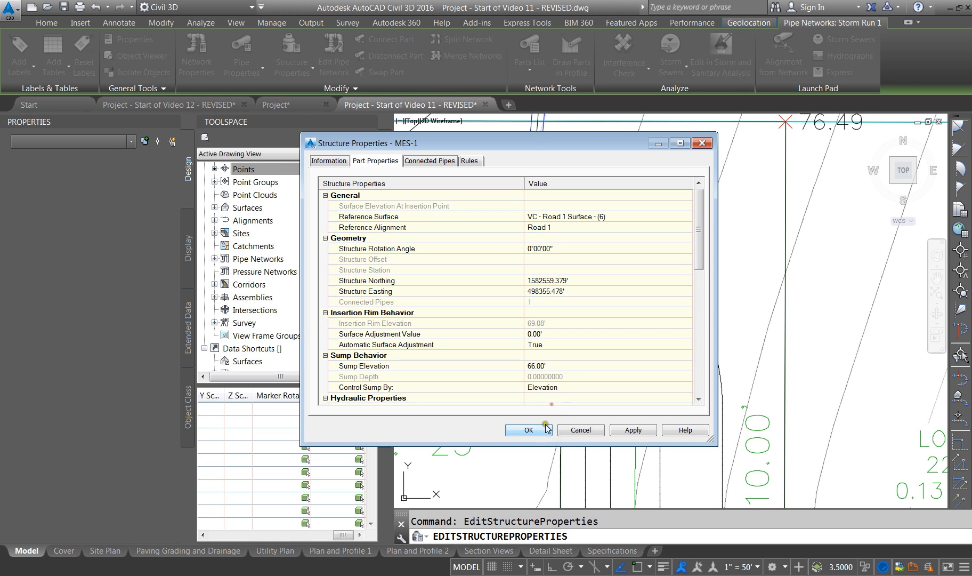
click(638, 430)
click(517, 430)
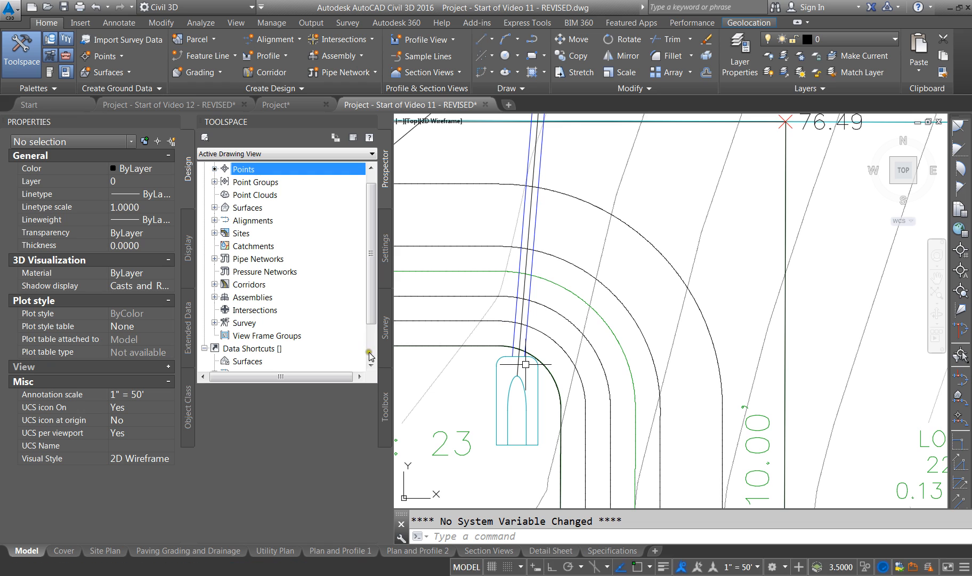
- Rotate the MES-1 end structure in the pond so that it lines up with the incoming pipe
click(501, 361)
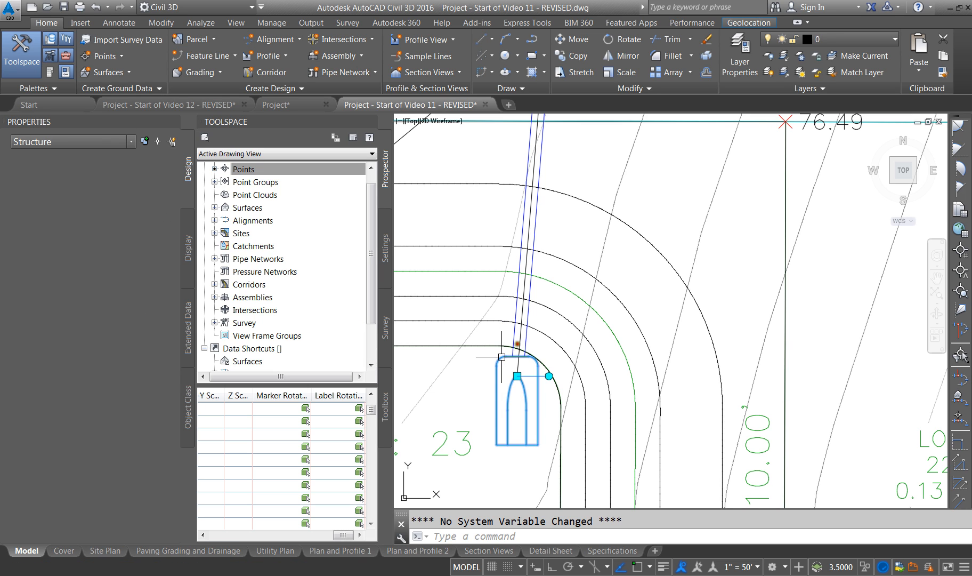
click(549, 376)
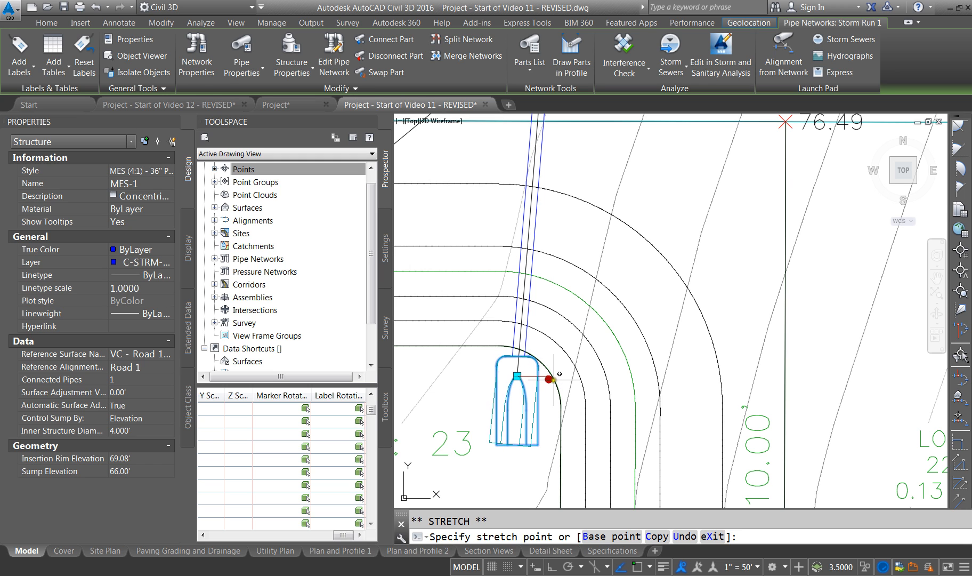
click(552, 381)
- Swap the pipe between structures S-3 and MES-1 for a 36 inch Concrete Pipe
click(520, 301)
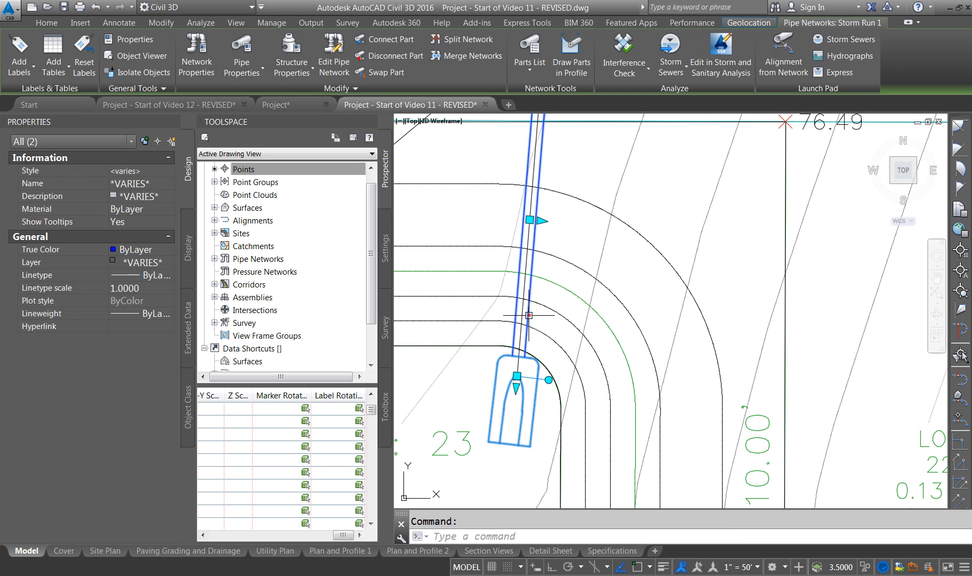
key(Escape)
click(530, 312)
right_click(530, 312)
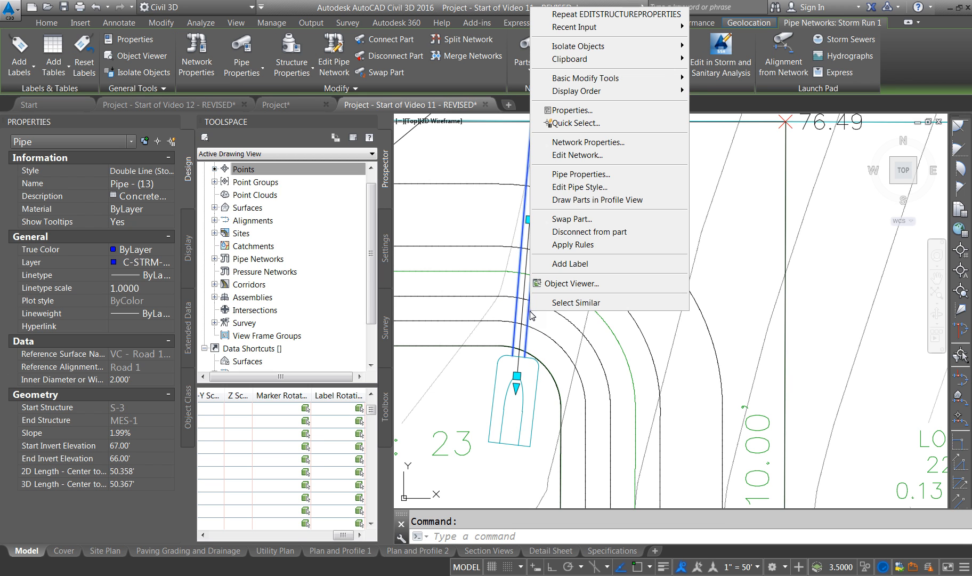
click(562, 219)
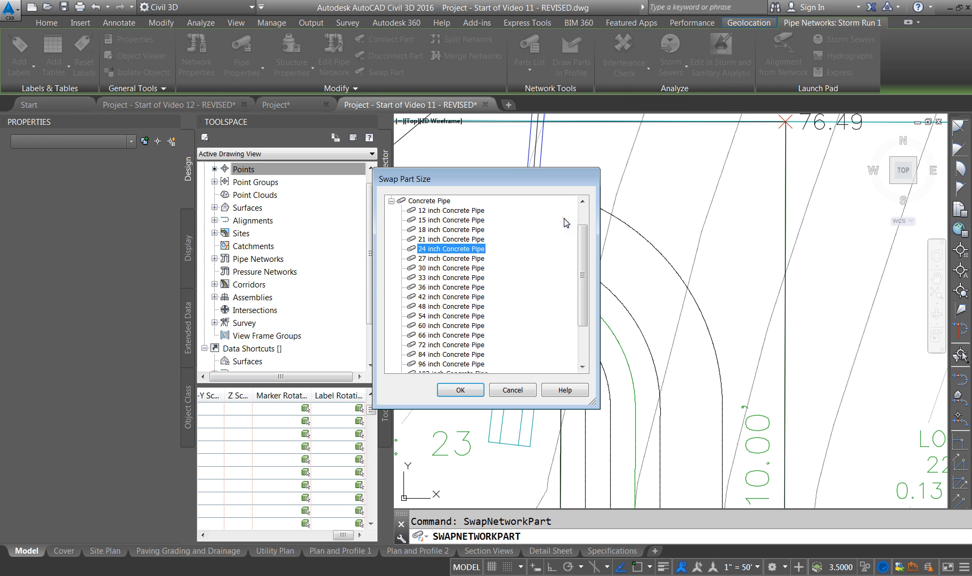
click(433, 277)
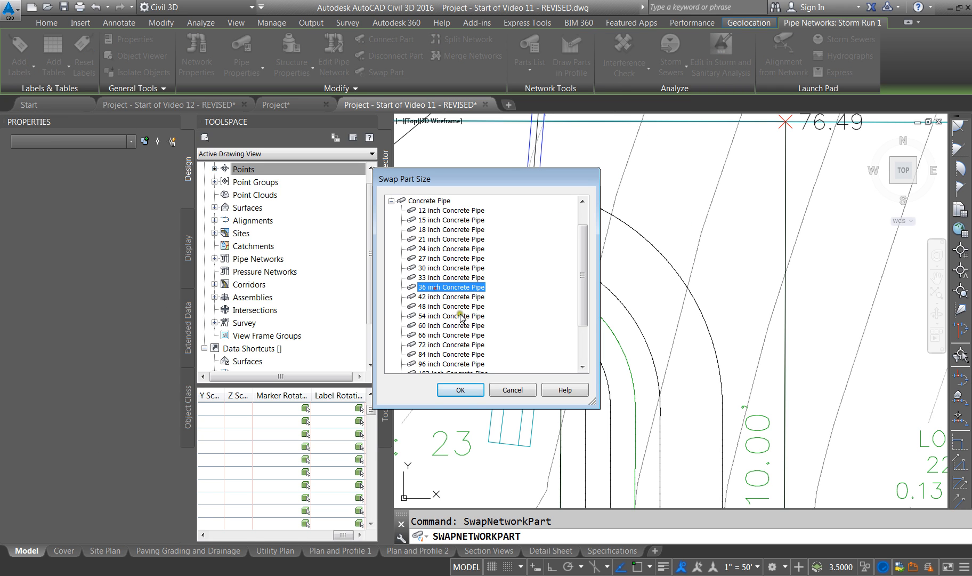
click(461, 390)
- Examine the storm pipe run from the road inlets past the junction structure at the road intersection to the pond outfall
scroll(460, 418, down, 10)
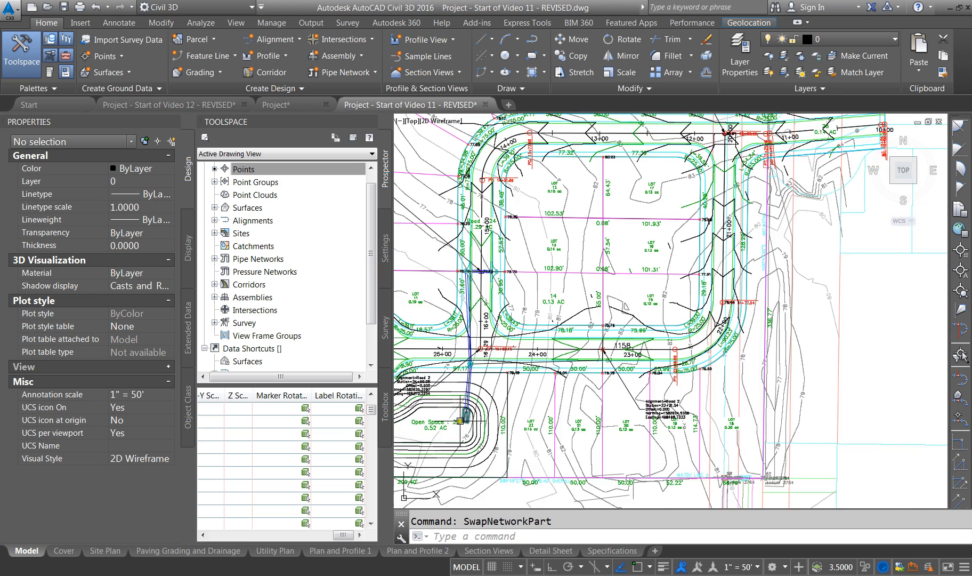
scroll(455, 331, up, 8)
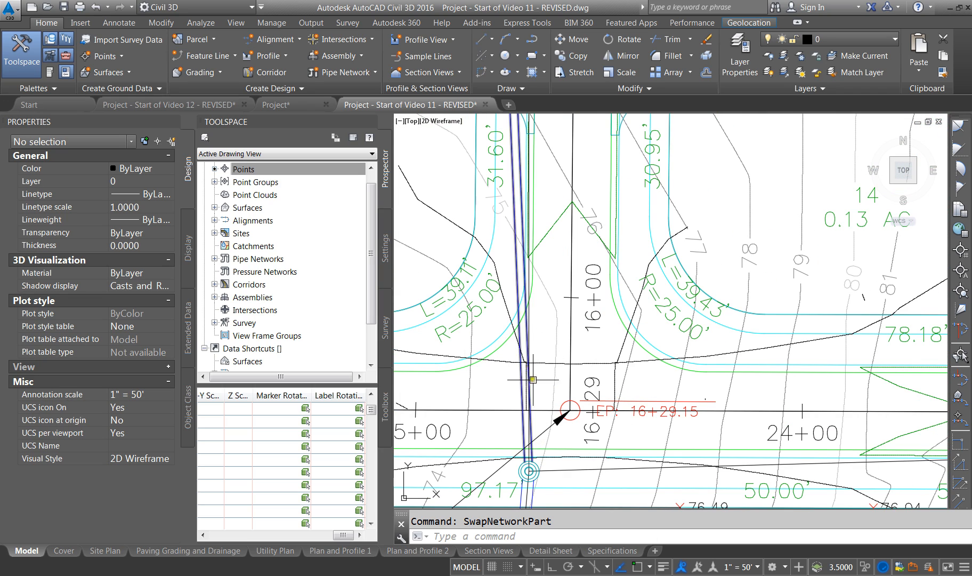
scroll(534, 384, down, 4)
scroll(526, 425, up, 2)
scroll(531, 418, up, 2)
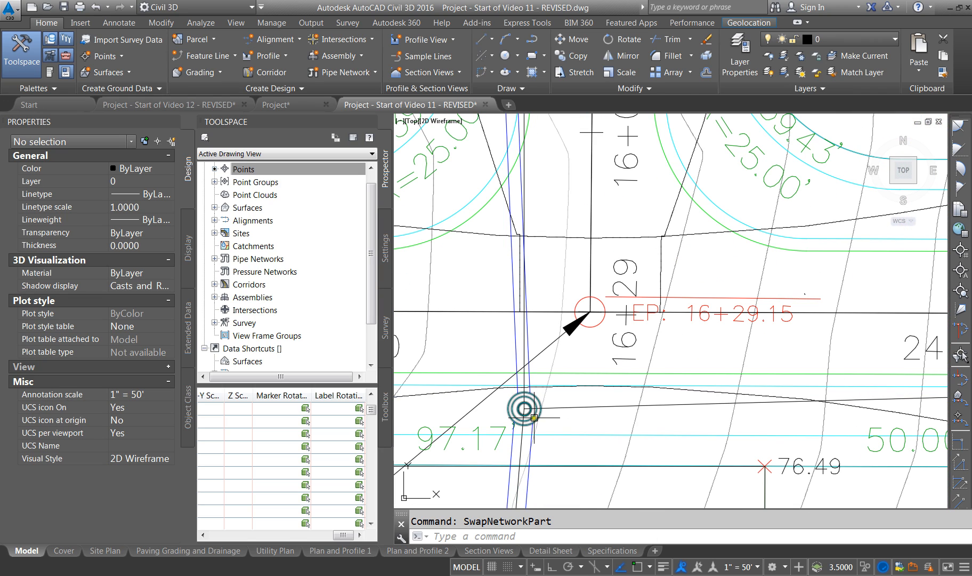
scroll(537, 404, down, 4)
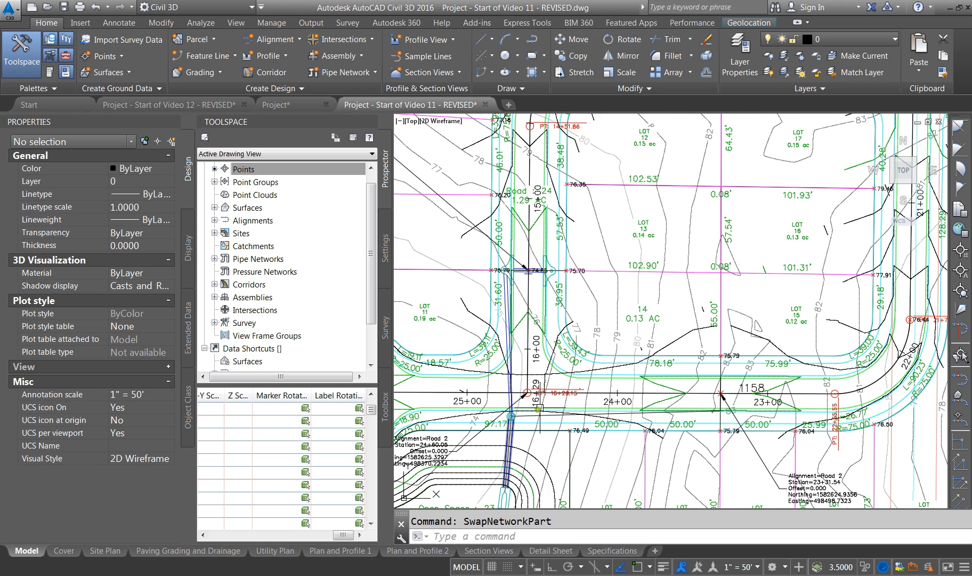
scroll(496, 279, up, 4)
scroll(466, 281, down, 8)
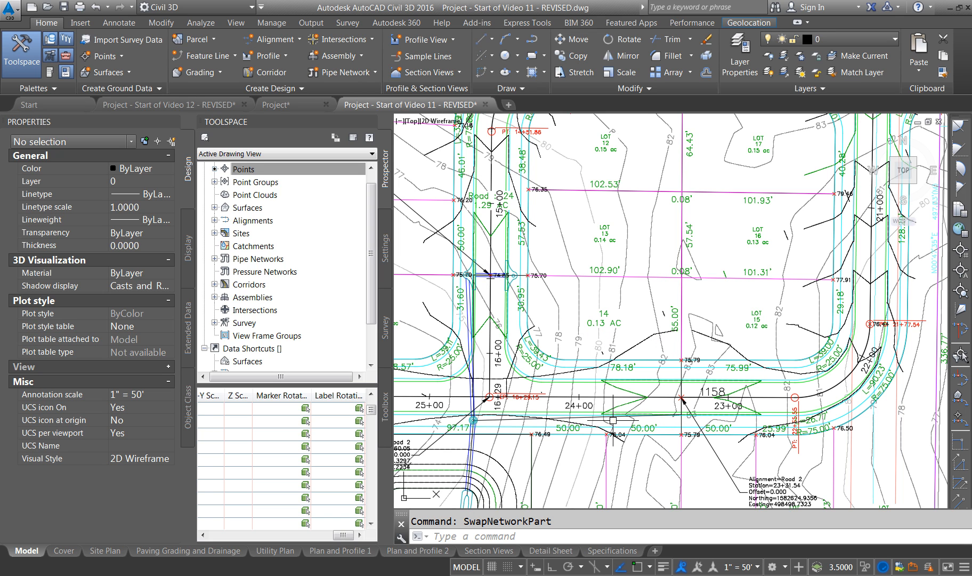
scroll(491, 443, down, 2)
scroll(490, 443, up, 2)
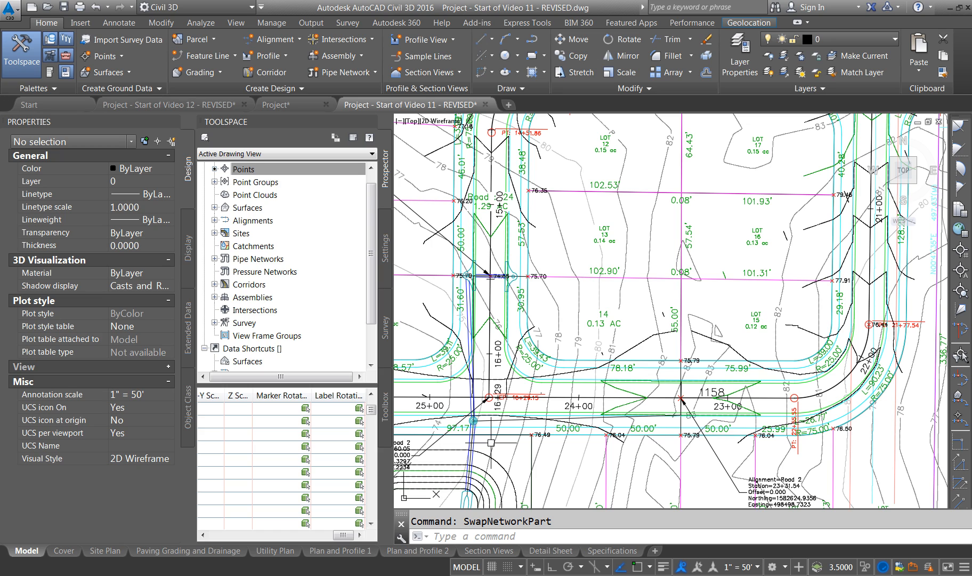